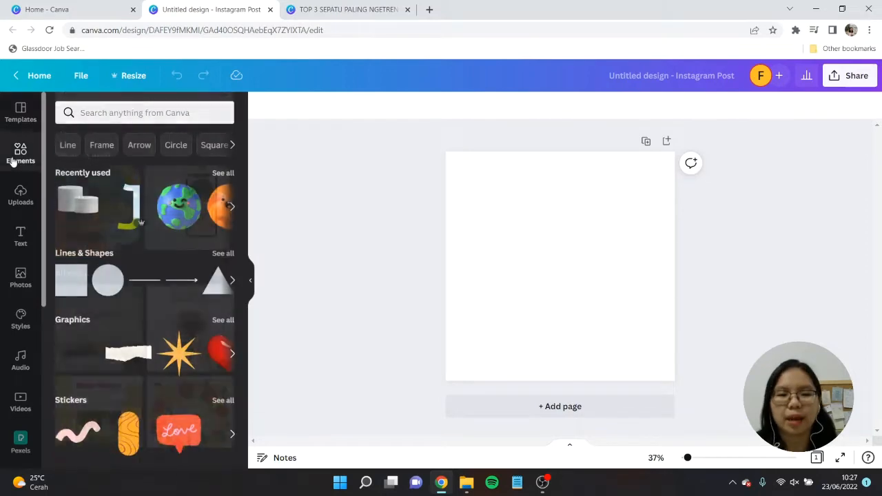
Step: Search the elements for "podium" and show only the photo results
left_click(108, 112)
type("podium")
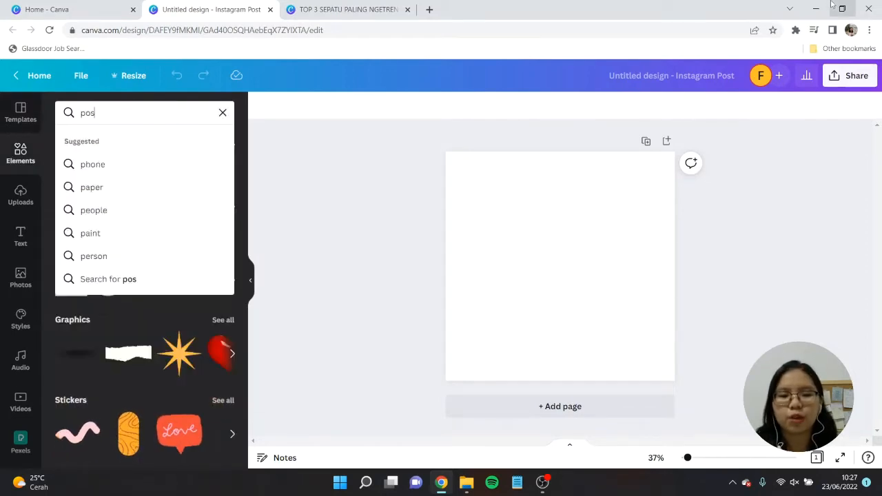
mouse_move(831, 5)
key("Return")
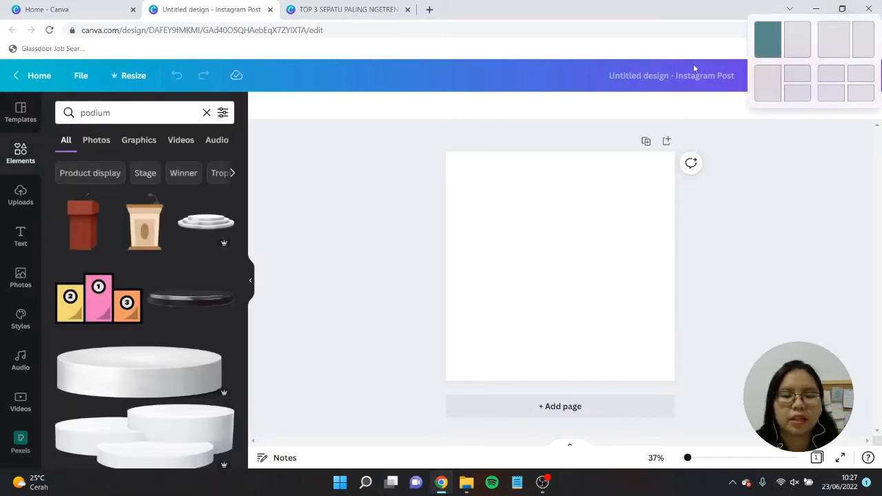
left_click(97, 140)
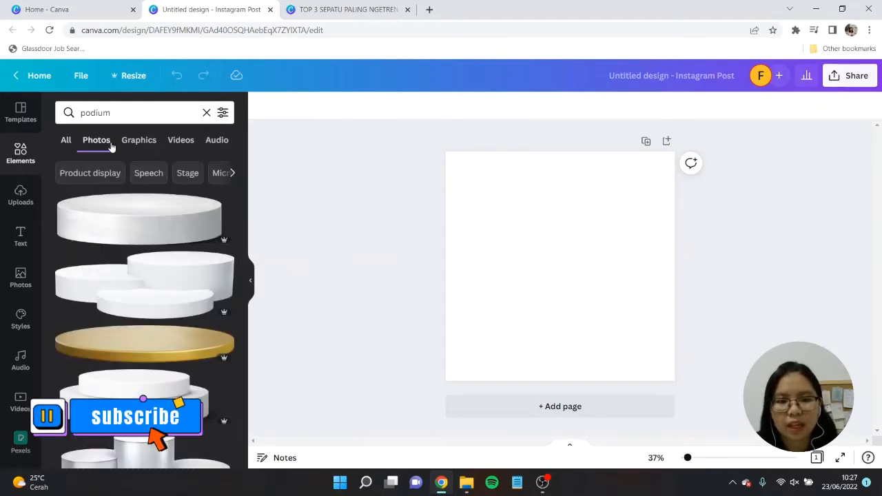
scroll(174, 272, "down", 3)
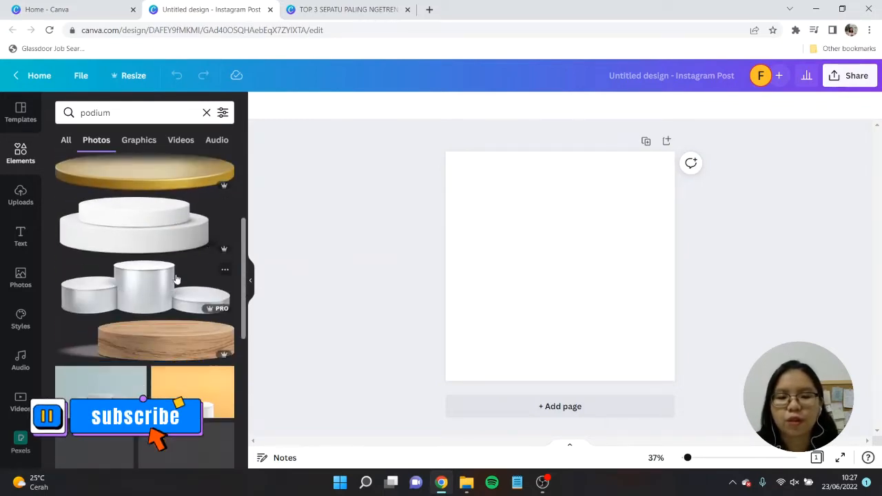
scroll(176, 278, "down", 1)
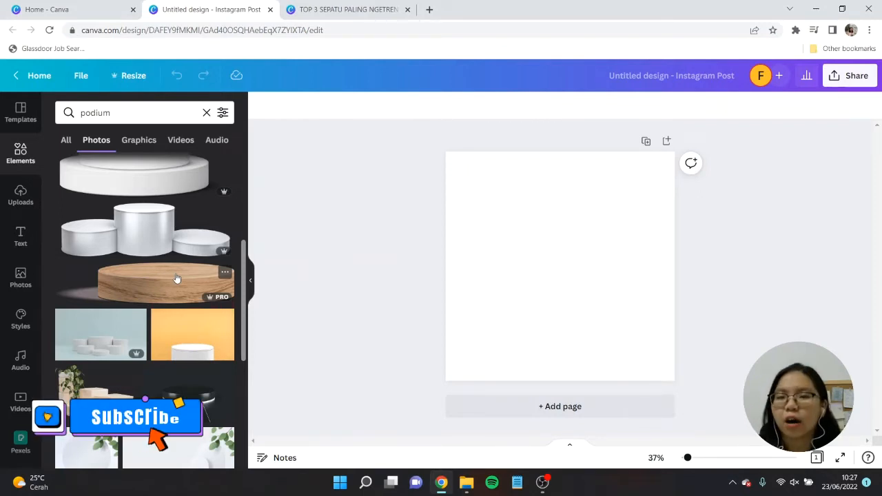
Step: Filter the podium photos by price to Free only
left_click(222, 113)
scroll(110, 317, "down", 2)
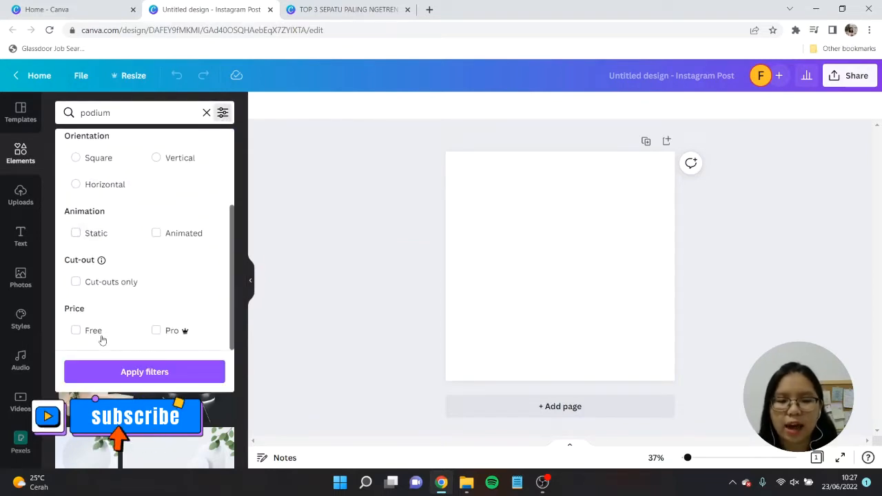
left_click(96, 332)
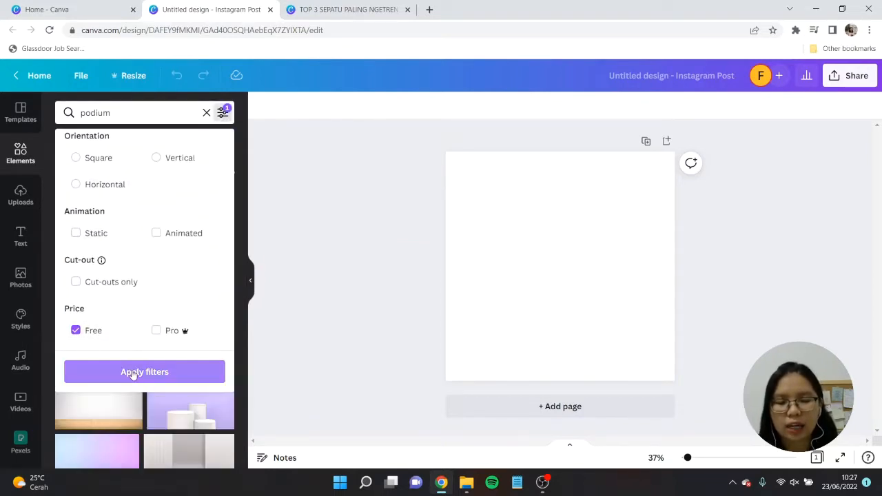
left_click(132, 372)
Step: Look through the free podium photos for a suitable product display background
scroll(142, 254, "down", 2)
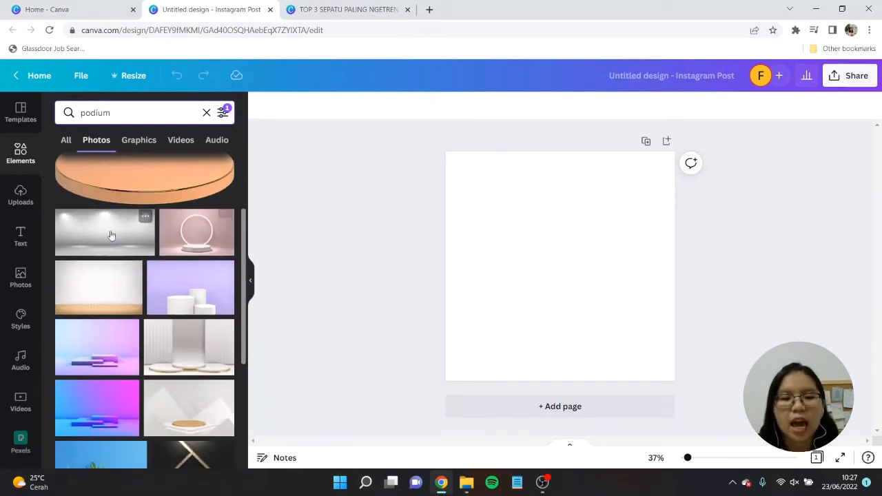
scroll(195, 272, "down", 2)
scroll(203, 248, "up", 1)
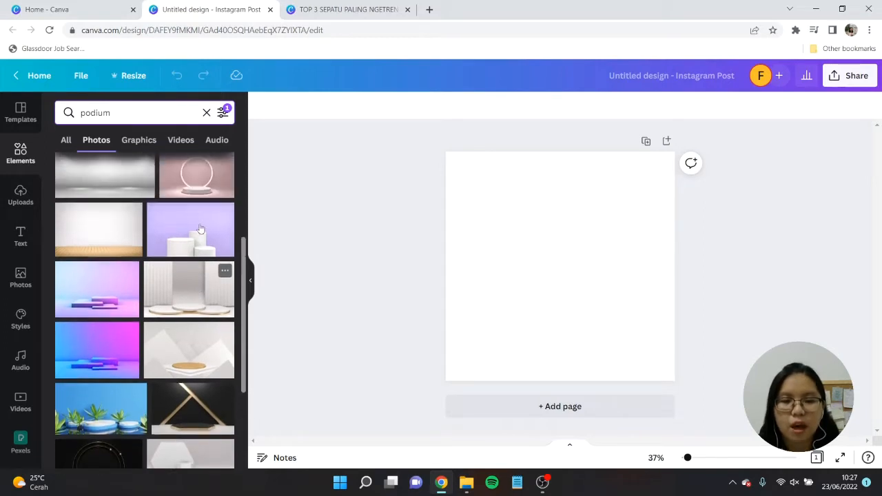
scroll(118, 289, "down", 2)
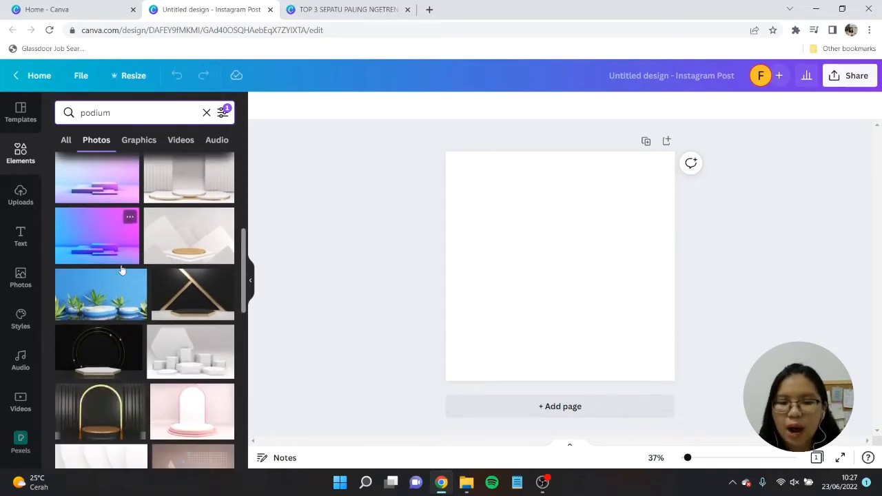
scroll(118, 276, "down", 2)
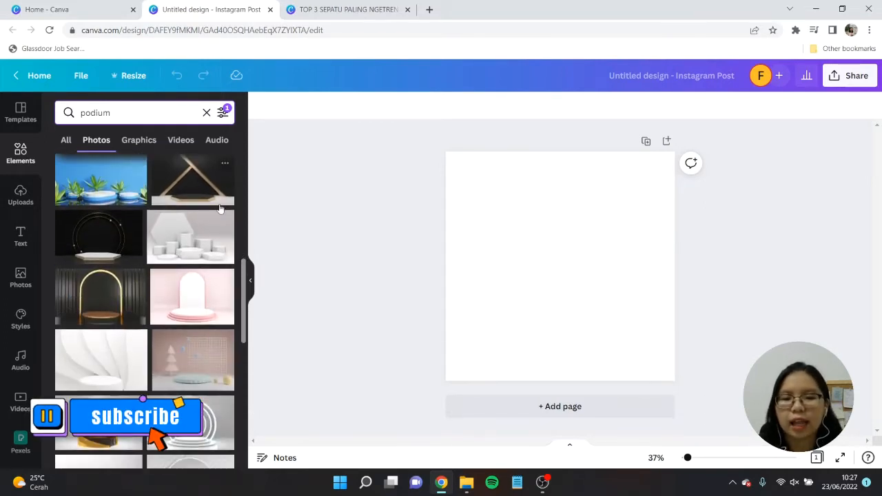
scroll(220, 208, "down", 5)
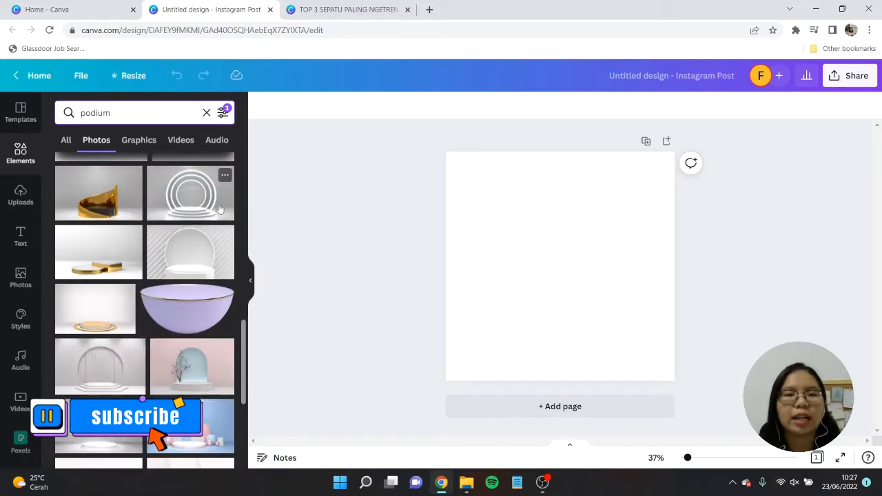
scroll(220, 208, "down", 2)
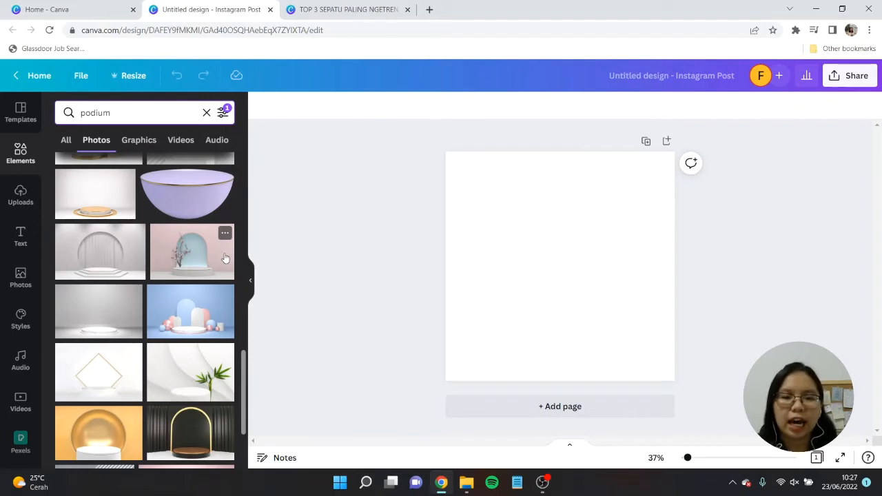
scroll(222, 259, "down", 4)
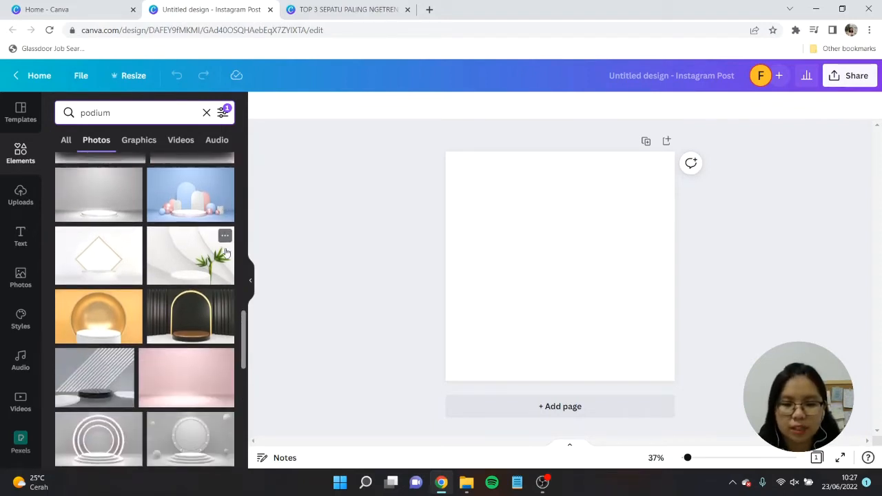
scroll(200, 237, "down", 8)
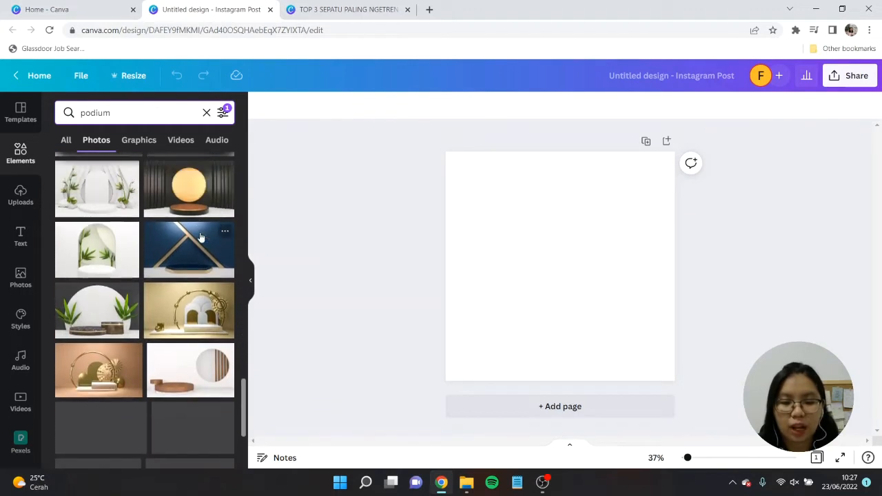
scroll(166, 207, "down", 10)
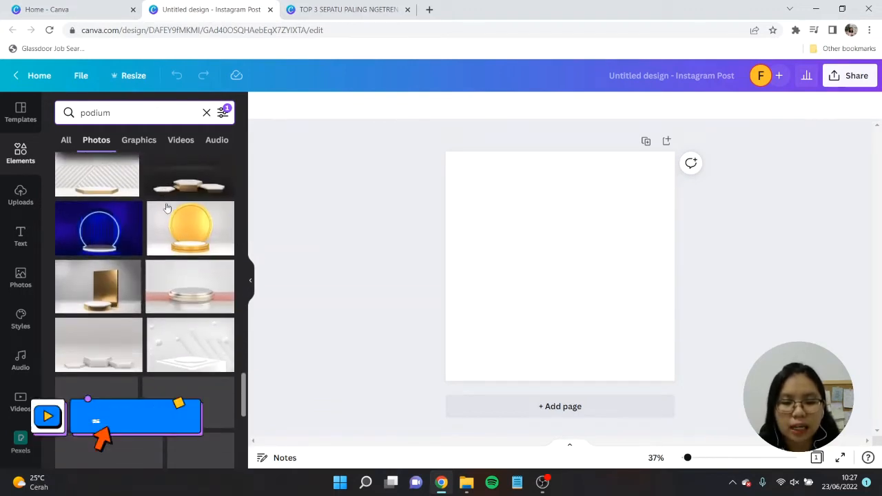
scroll(167, 208, "down", 3)
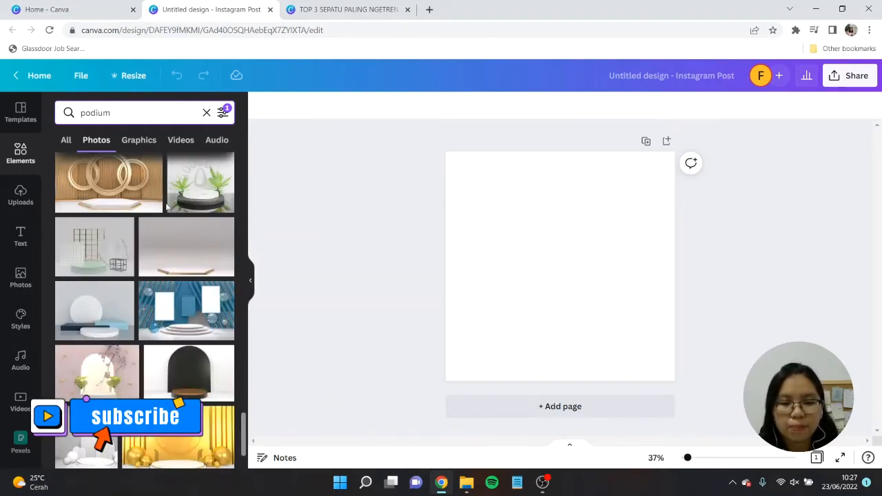
scroll(167, 207, "down", 6)
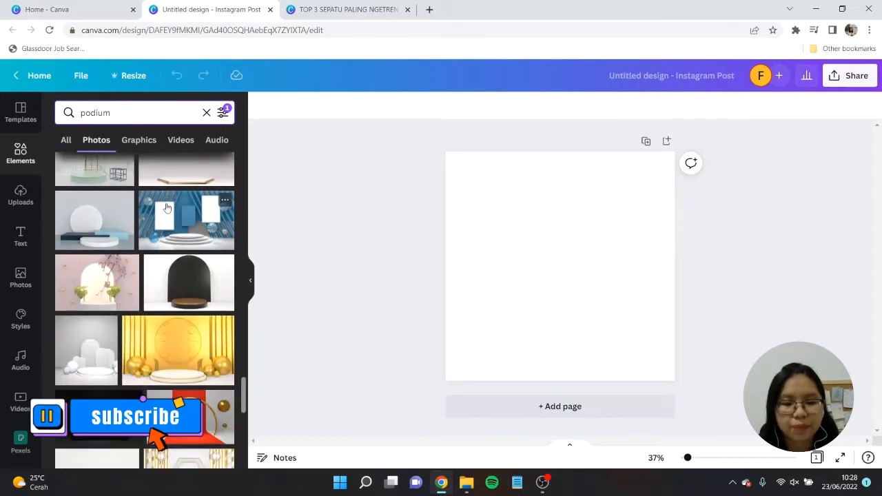
scroll(167, 207, "down", 5)
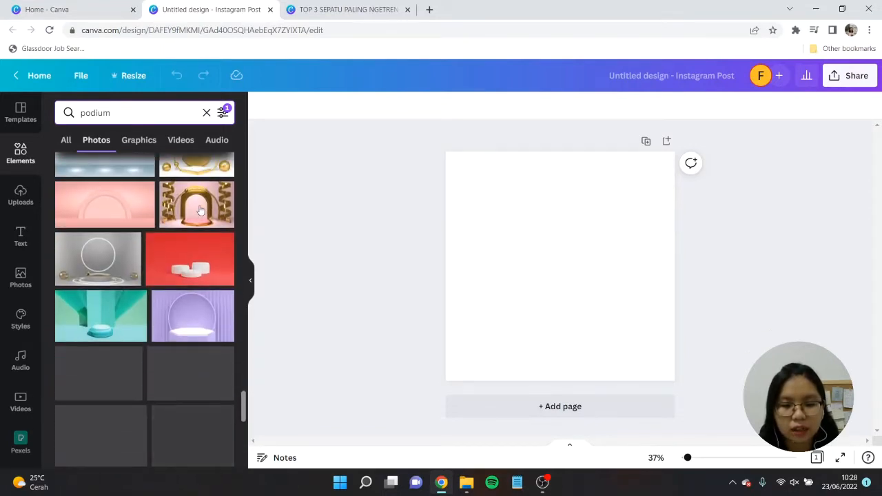
Step: Set the red photo with three white podiums as the page background
left_click_drag(187, 270, 453, 236)
double_click(528, 252)
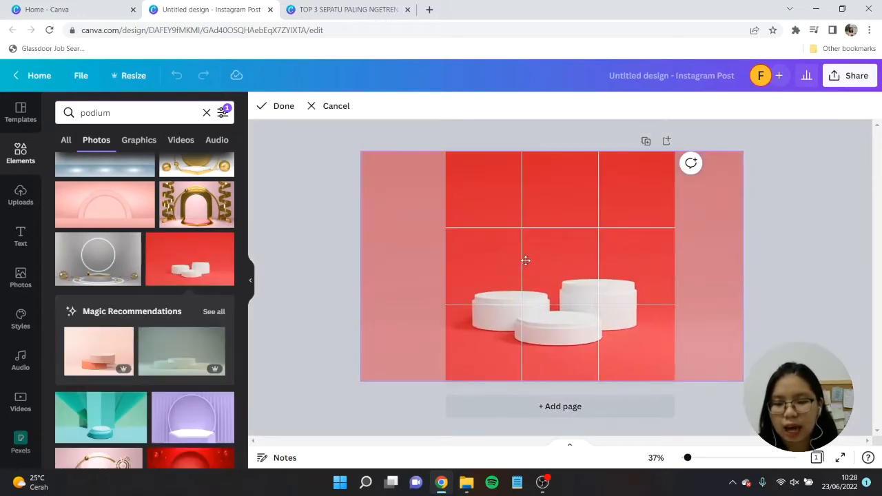
left_click(765, 309)
left_click(664, 358)
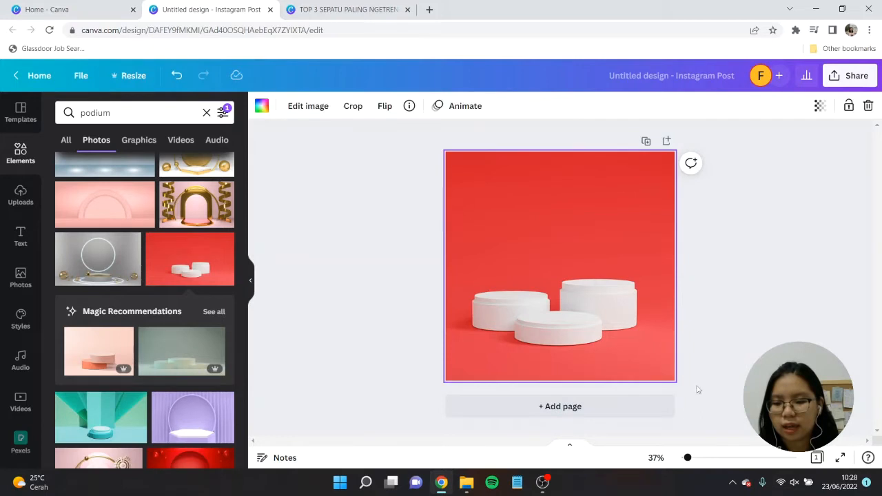
Step: Enlarge the background photo slightly within its crop so the three podiums fill more of the page
double_click(657, 376)
left_click_drag(743, 380, 734, 361)
left_click(278, 106)
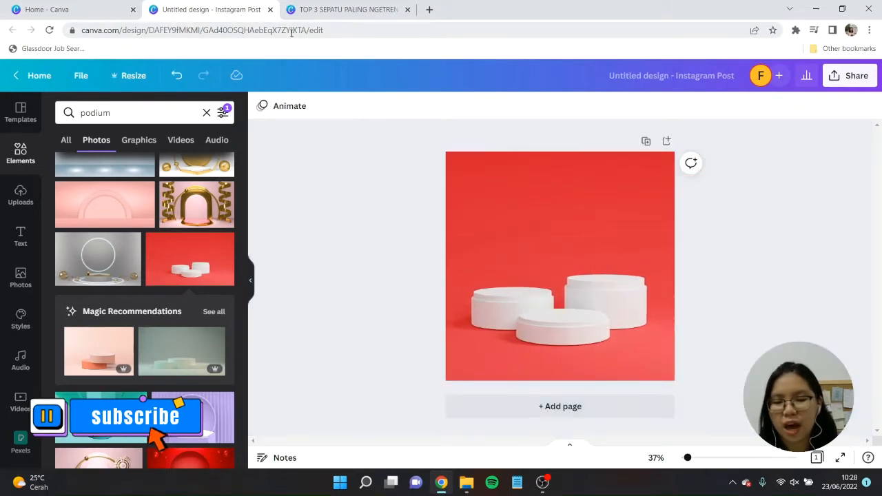
Step: Clear the podium search, look at the uploaded images and return to the elements library
left_click(206, 114)
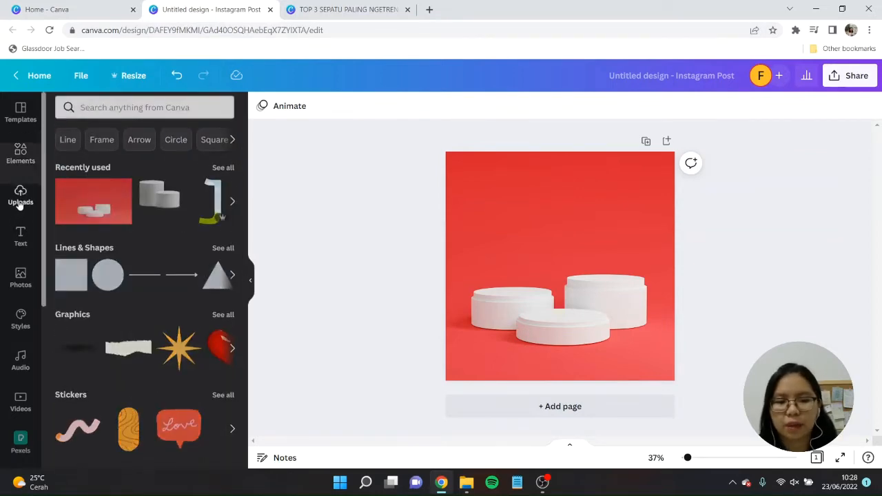
left_click(20, 200)
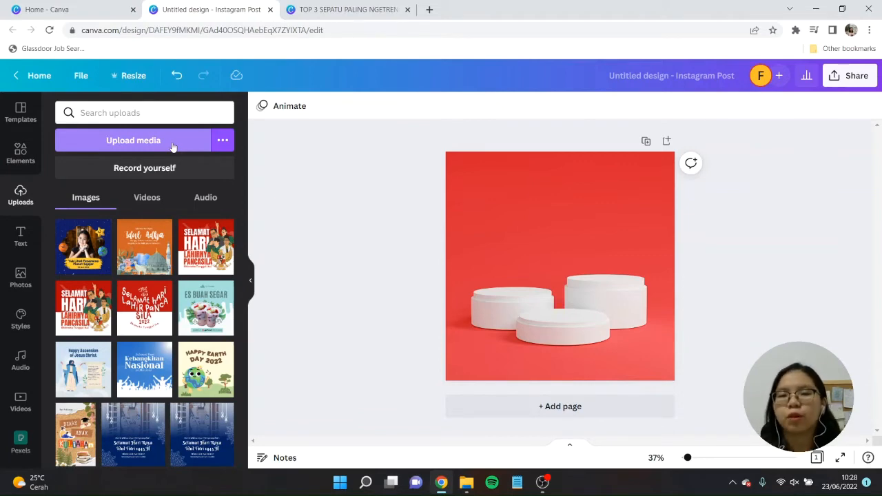
left_click(22, 153)
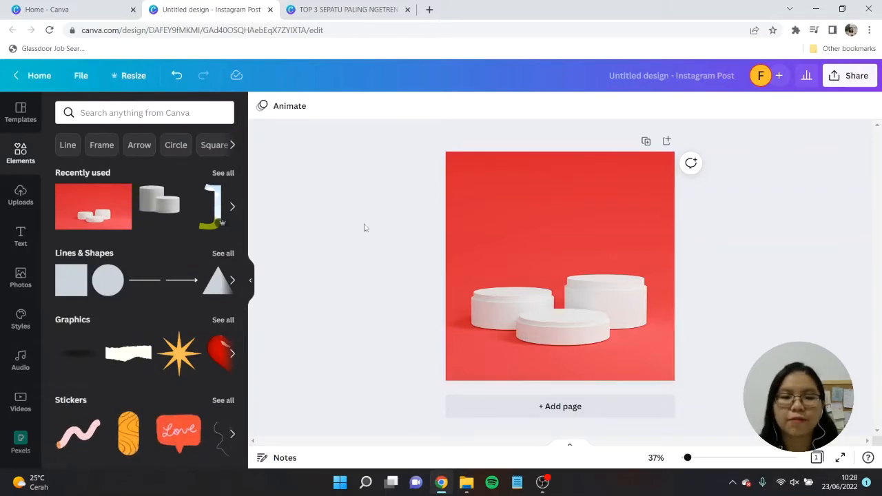
Step: Search the elements for "shoes" and show only the photo results
left_click(138, 112)
type("shoes")
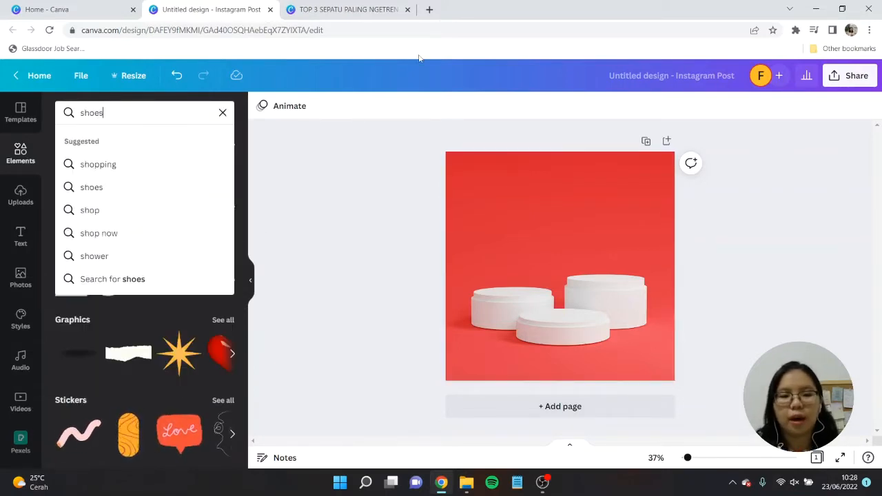
key("Return")
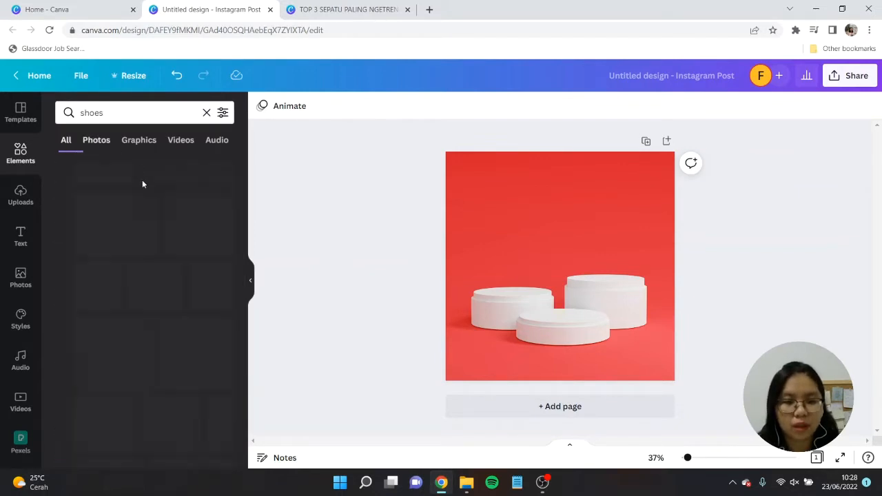
left_click(96, 140)
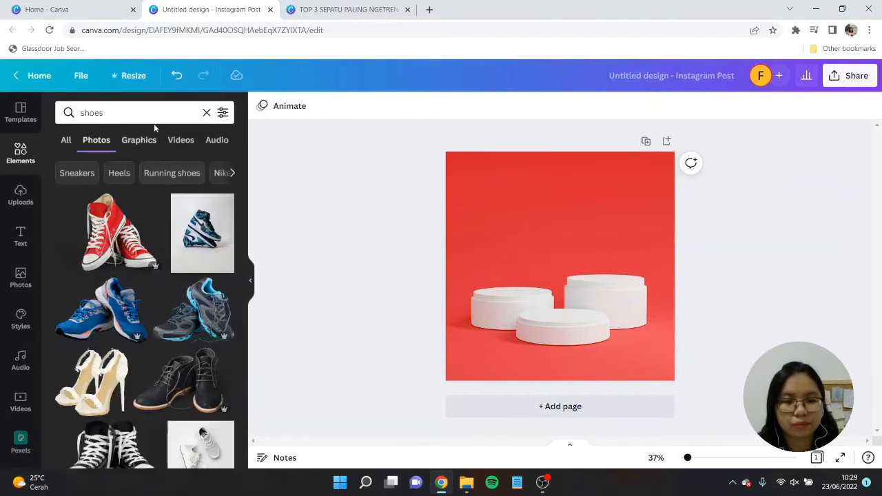
Step: Add the red high-top sneakers photo, shrink it and place it on the front middle podium
left_click(120, 231)
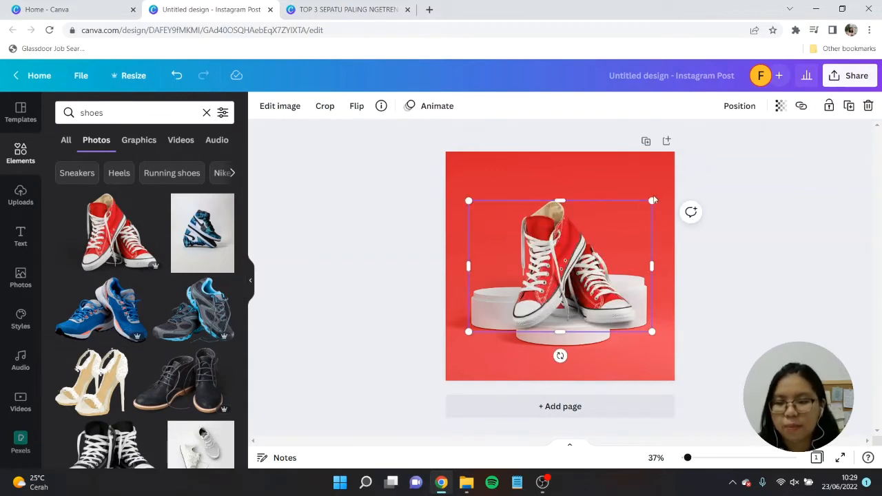
left_click_drag(652, 197, 561, 266)
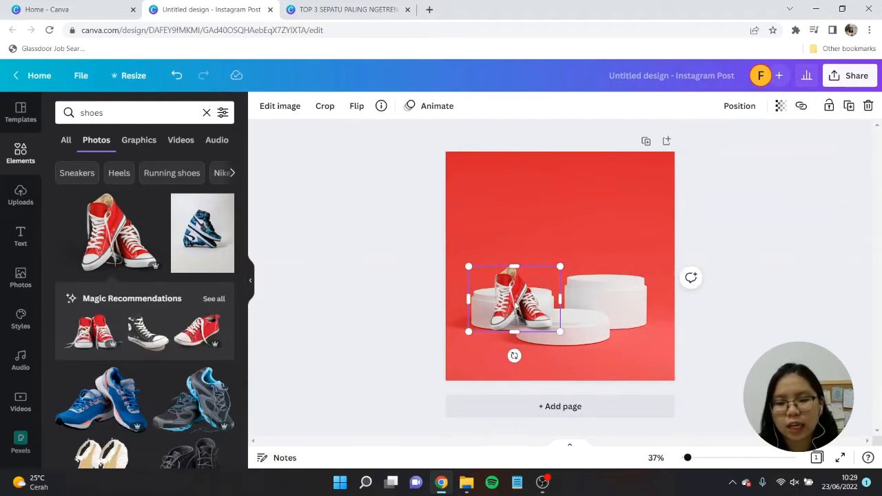
left_click_drag(512, 301, 560, 295)
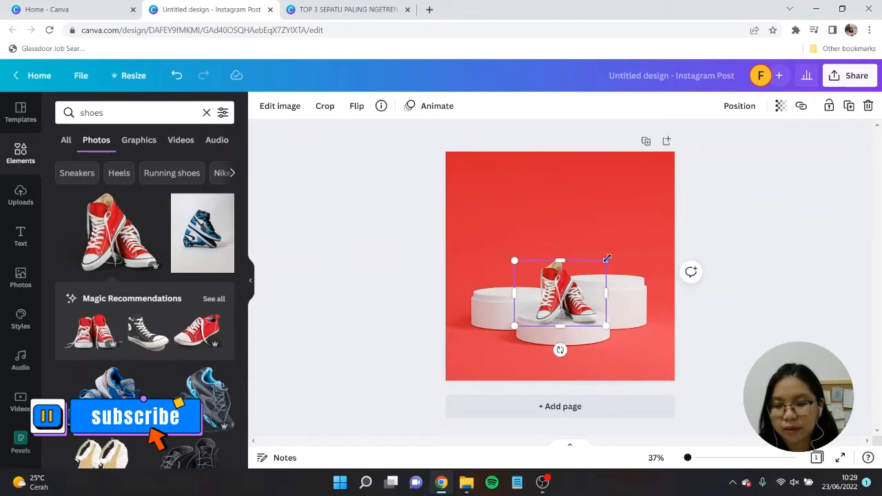
left_click_drag(606, 258, 580, 290)
left_click(354, 315)
Step: Add the blue running shoes photo, shrink it and place it on the left podium
left_click(103, 399)
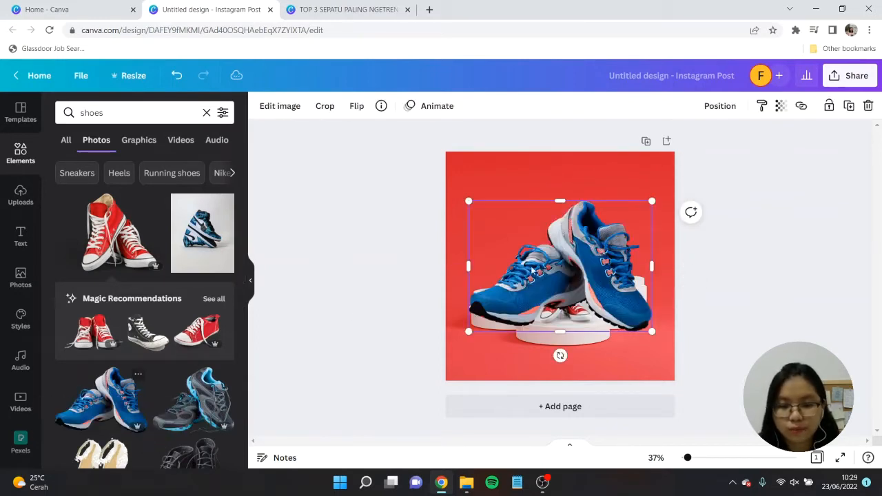
left_click_drag(651, 201, 539, 270)
left_click_drag(525, 305, 525, 266)
left_click(531, 256)
left_click(582, 236)
left_click(527, 276)
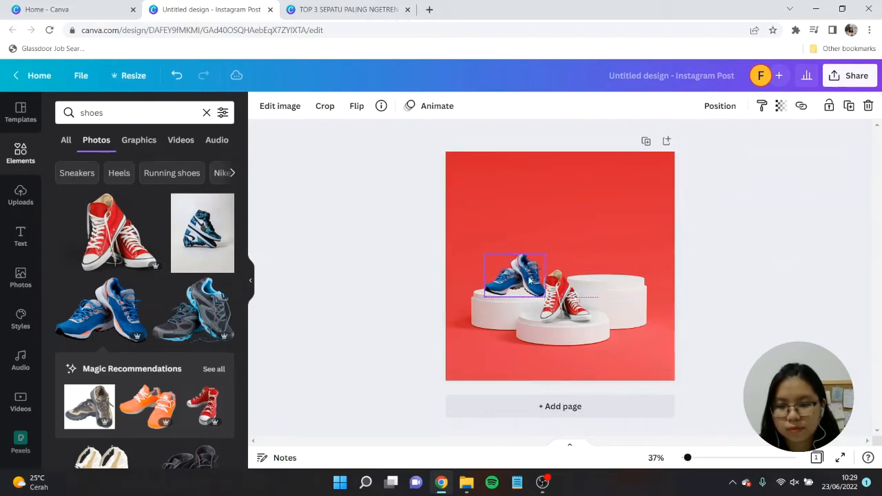
left_click(616, 235)
Step: Bring the red high-top sneakers forward in the layer order
scroll(662, 168, "up", 3)
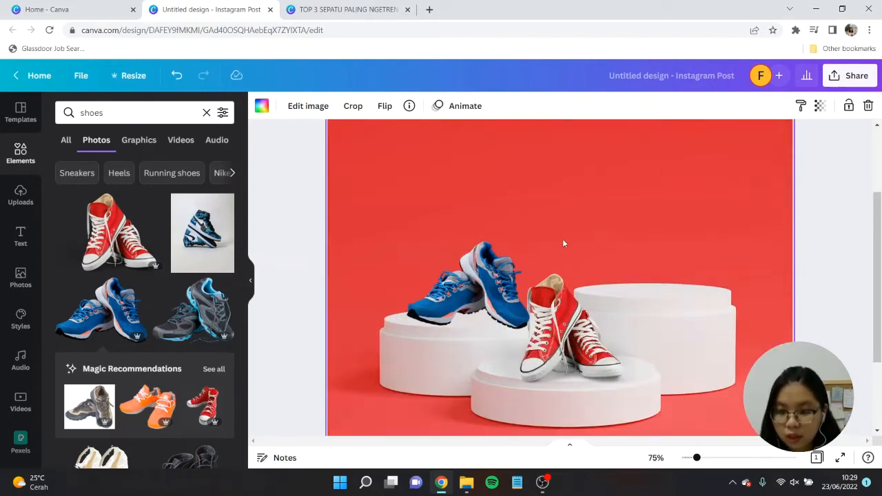
left_click(557, 334)
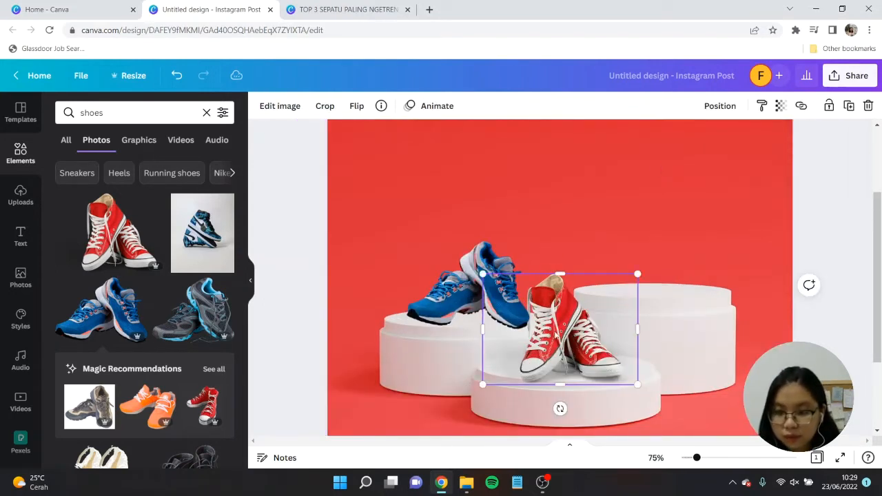
left_click(720, 105)
left_click(560, 137)
double_click(744, 297)
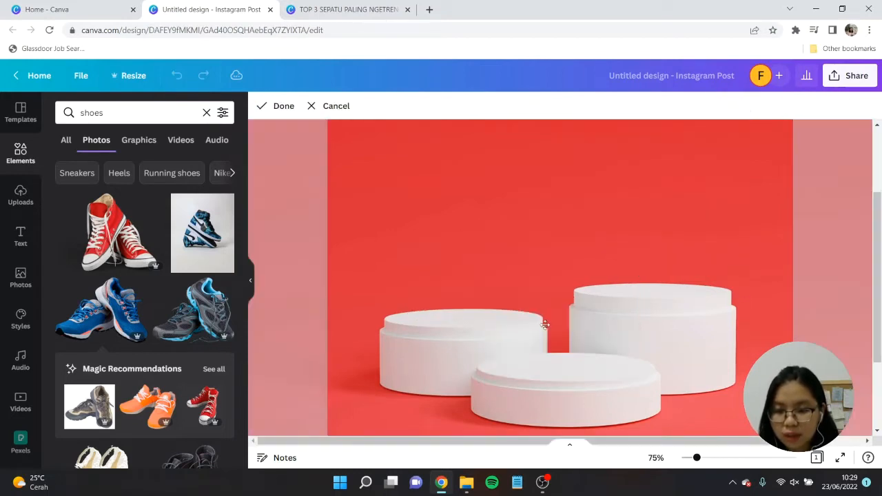
left_click(279, 106)
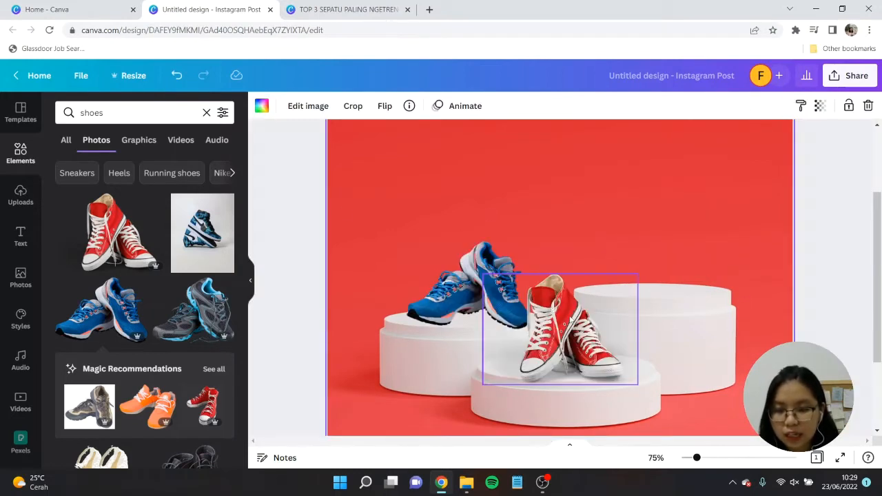
Step: Nudge the red sneakers and the blue running shoes slightly upward on their podiums
left_click(571, 332)
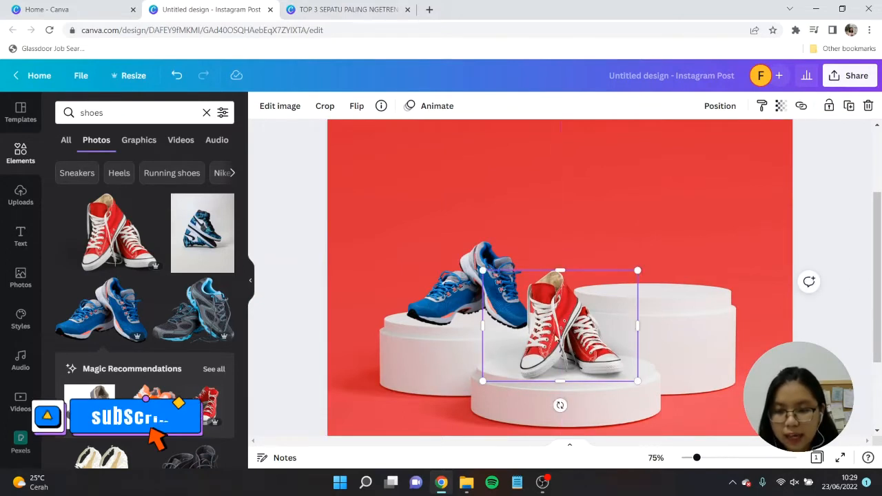
left_click(448, 294)
left_click_drag(449, 294, 447, 291)
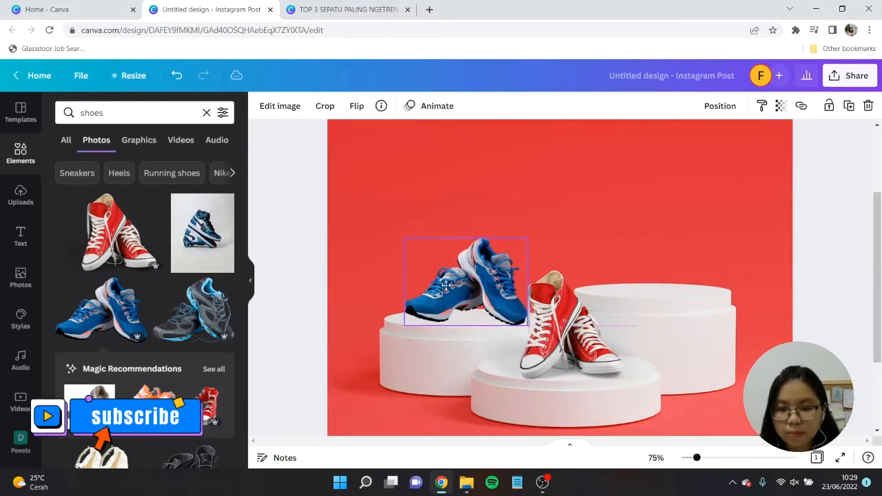
left_click(270, 239)
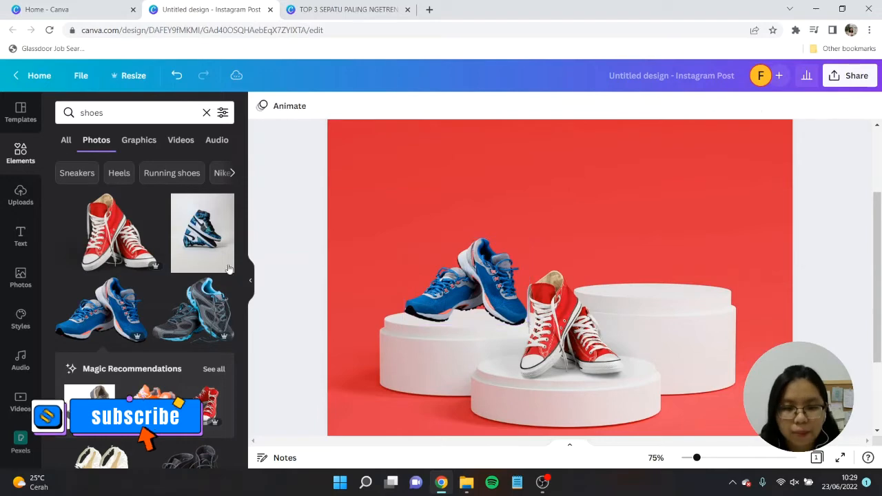
Step: Add the black high-top sneakers photo, shrink it and place it on top of the right podium
scroll(203, 295, "down", 3)
scroll(194, 313, "down", 1)
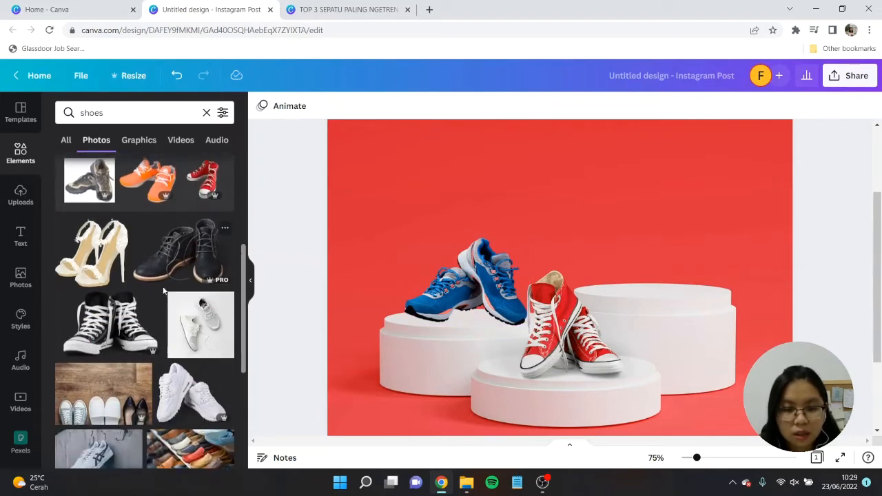
left_click(131, 314)
left_click_drag(744, 153, 639, 250)
left_click_drag(551, 310, 716, 256)
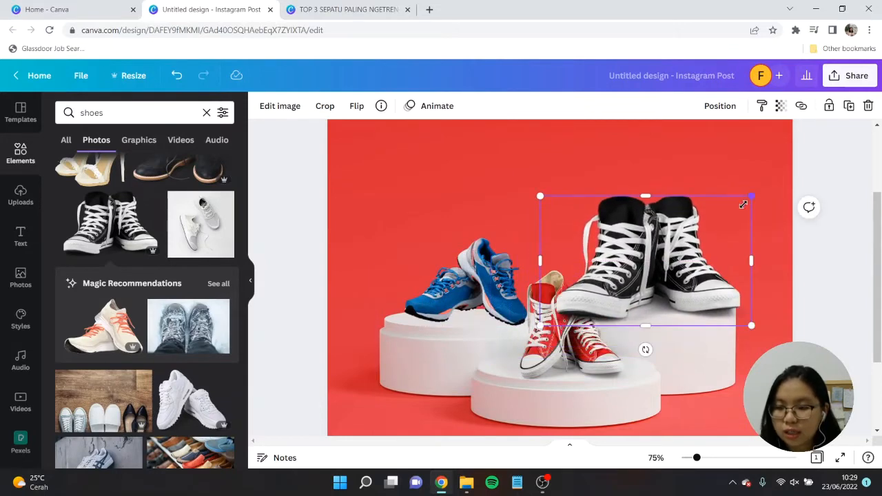
left_click_drag(743, 204, 671, 265)
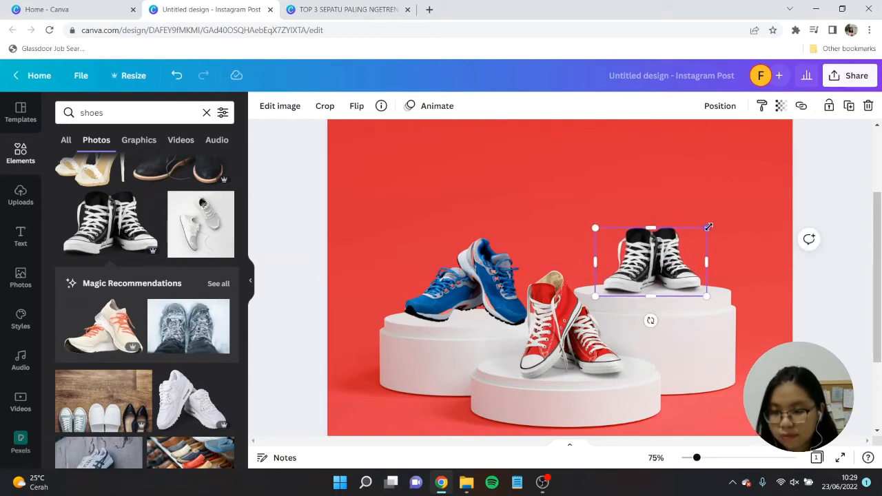
left_click_drag(708, 226, 716, 222)
left_click(779, 252)
left_click(826, 249)
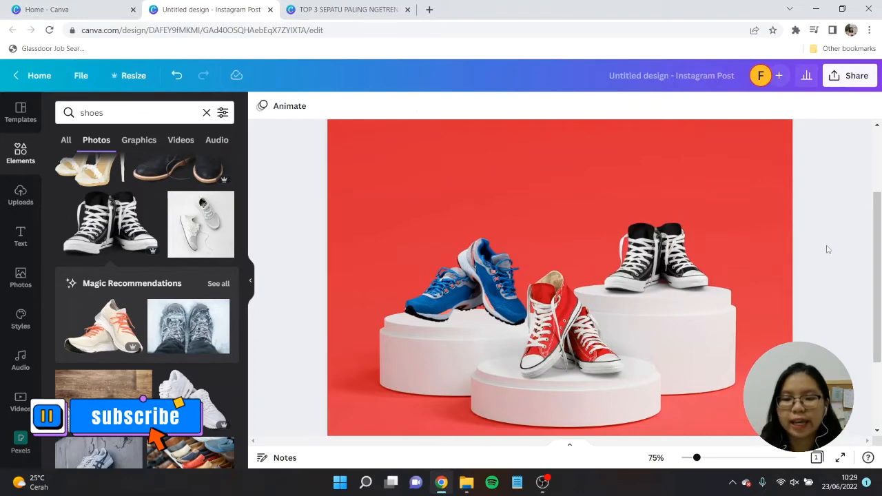
Step: Search the graphics elements for "shadow"
scroll(827, 250, "up", 2)
scroll(827, 250, "down", 1)
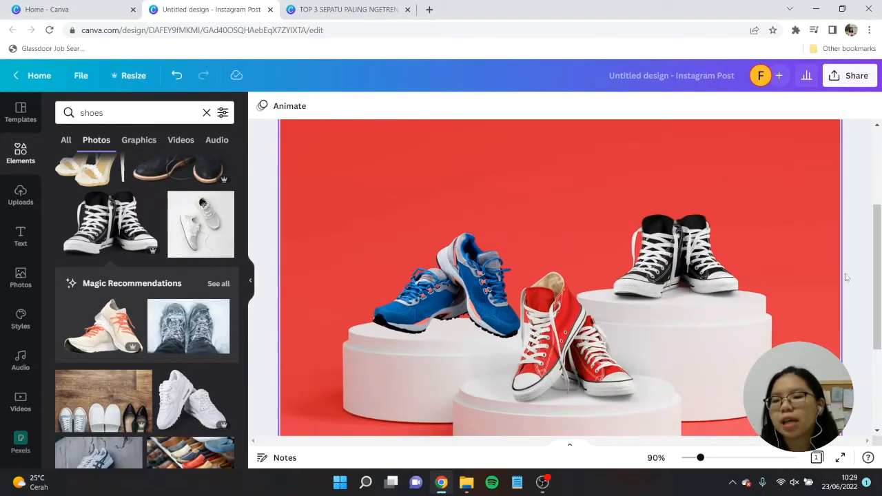
scroll(762, 261, "down", 1)
scroll(762, 261, "down", 1)
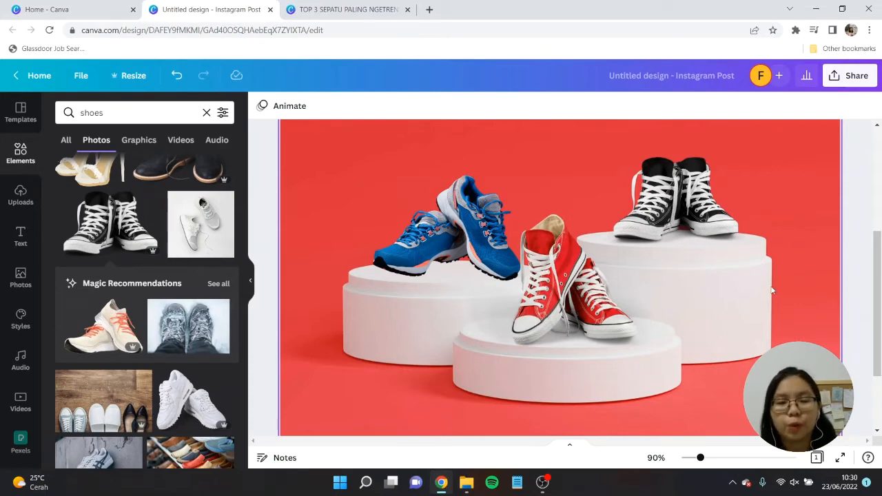
left_click(131, 140)
left_click(142, 112)
type("ah")
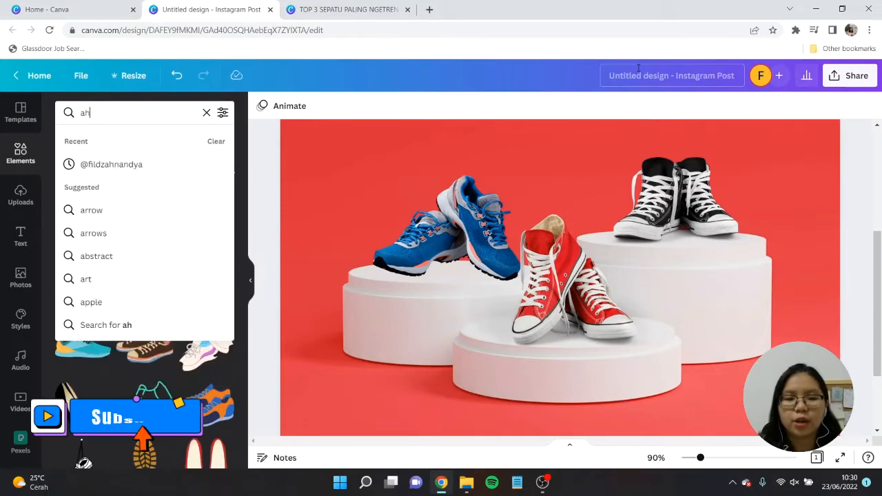
key("BackSpace")
key("BackSpace")
type("shadow")
key("Return")
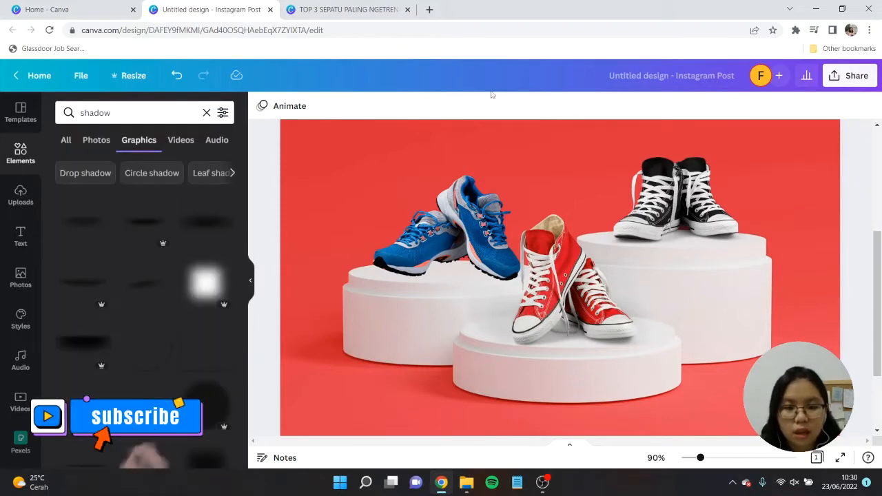
Step: Add the soft oval shadow graphic, shrink it beneath the blue running shoes and send it behind them
left_click(87, 227)
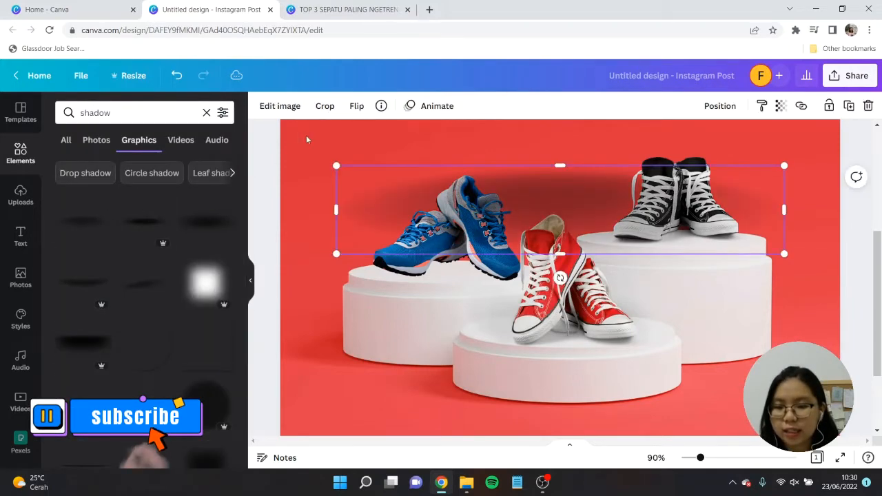
left_click_drag(783, 168, 511, 256)
left_click(720, 107)
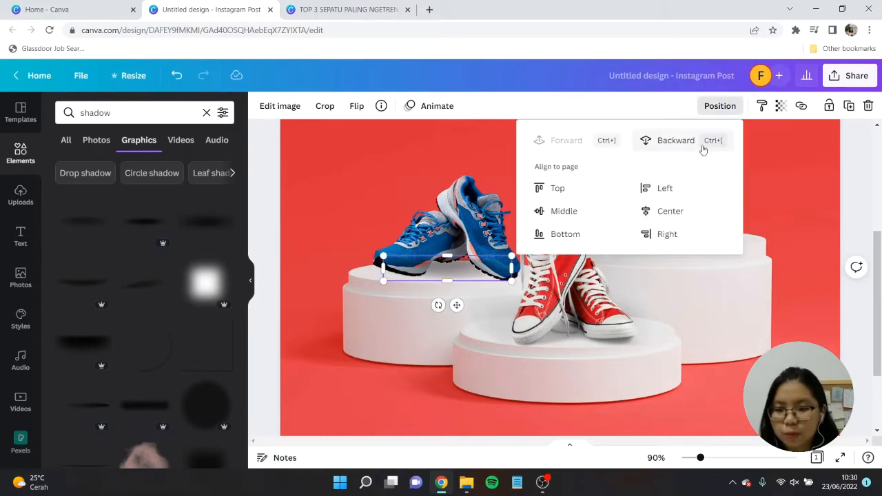
left_click(703, 149)
left_click(450, 274)
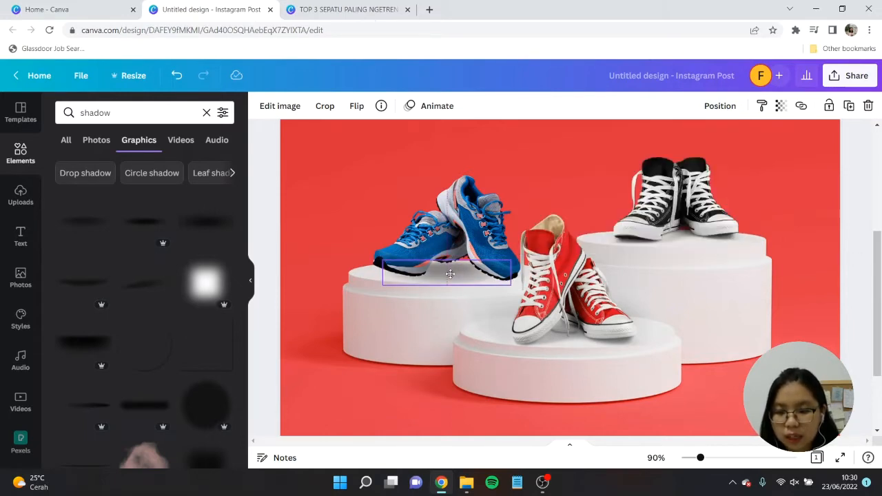
left_click(450, 274)
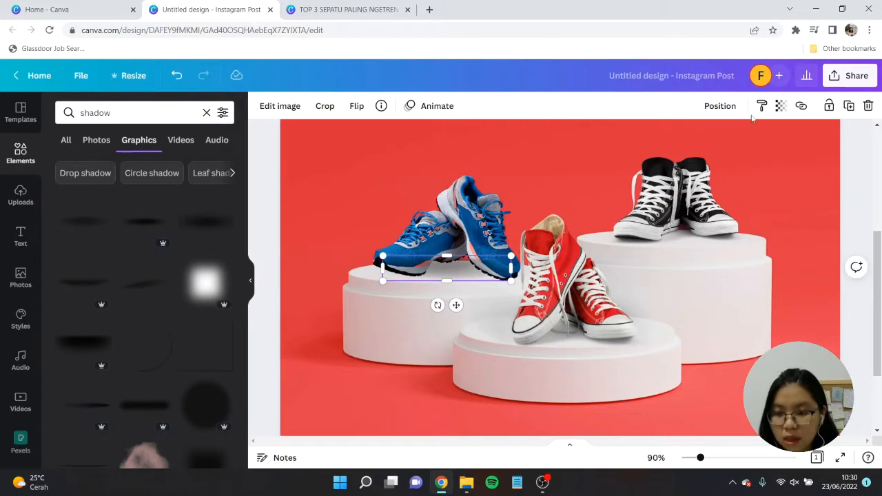
left_click(723, 109)
left_click(688, 148)
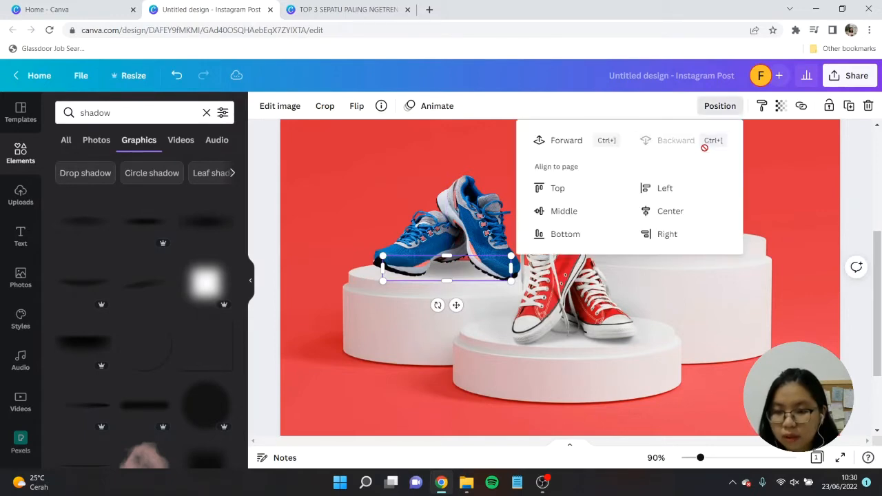
Step: Set the shadow's transparency to 62 and shift it slightly down under the blue running shoes
left_click(779, 105)
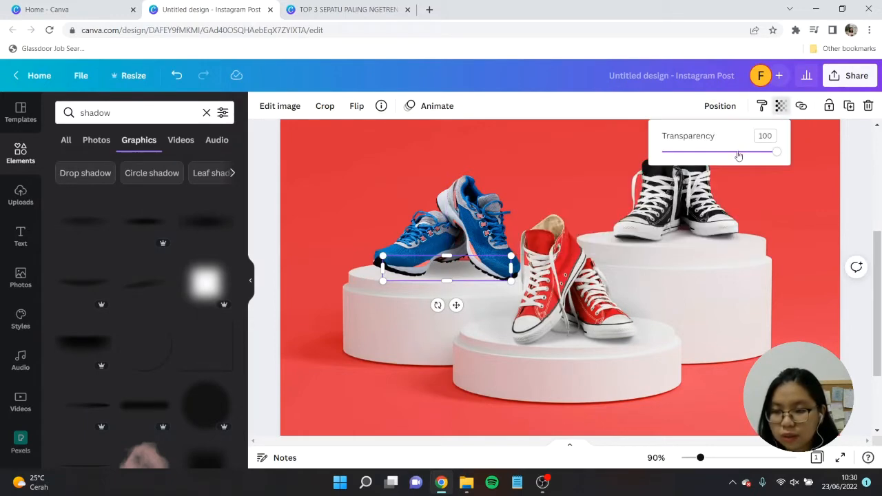
left_click_drag(738, 156, 735, 155)
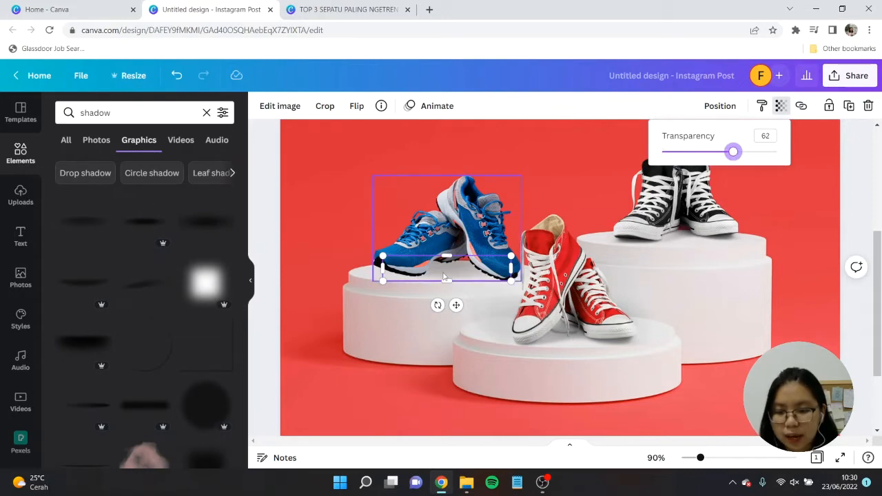
left_click_drag(455, 305, 455, 310)
left_click(837, 224)
scroll(836, 225, "up", 1)
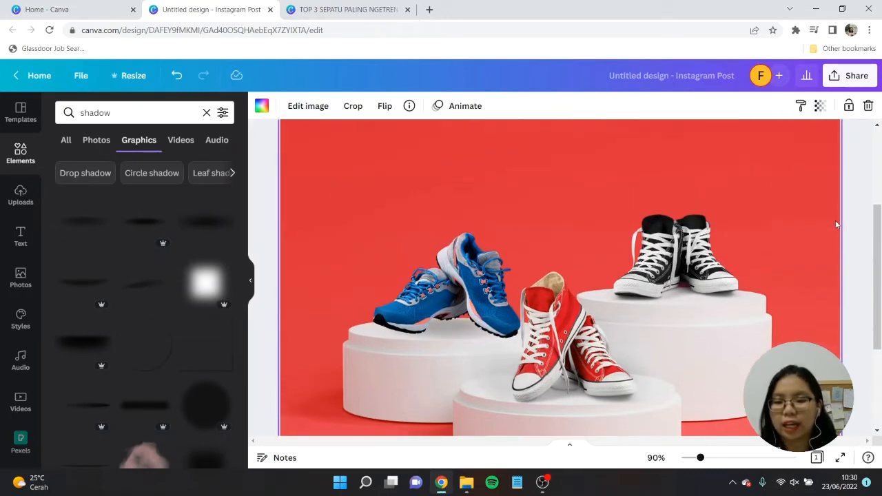
scroll(837, 225, "down", 2)
scroll(838, 226, "up", 1)
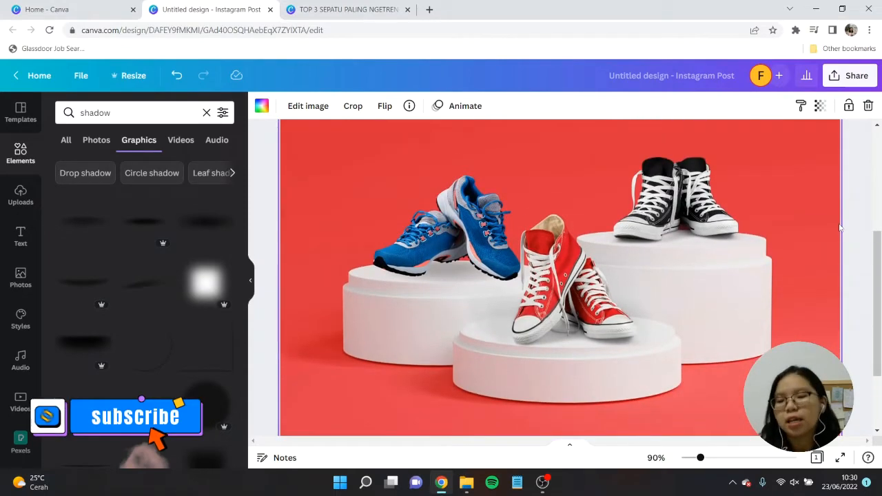
key("ctrl+minus")
key("ctrl+minus")
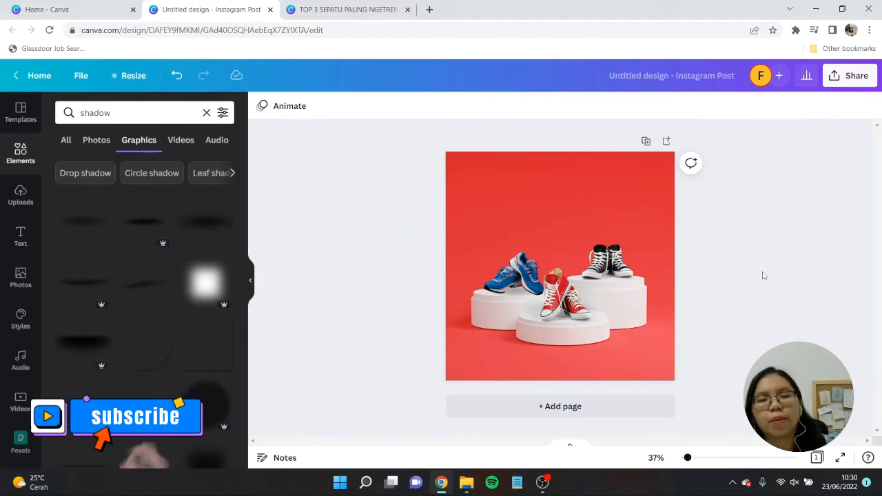
Step: Add a heading text box reading "TOP 3 PENJUALAN"
left_click(35, 237)
left_click(181, 171)
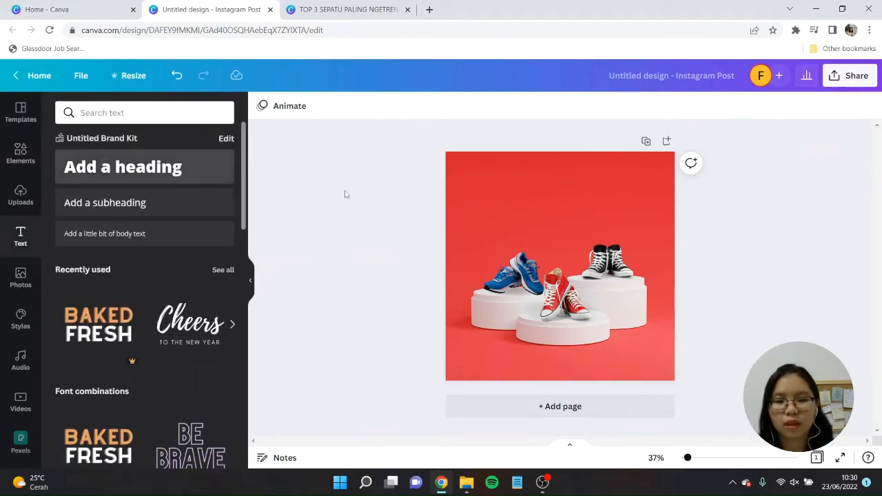
type("TOP 3")
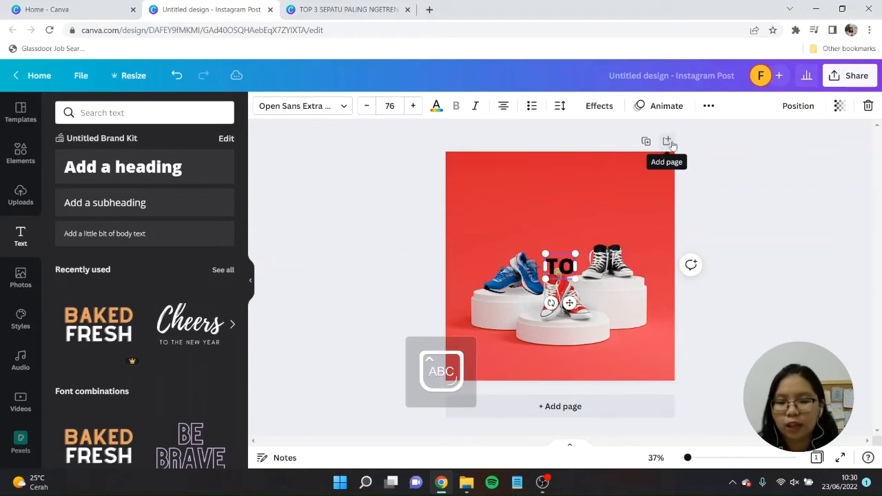
type("NJUALAN")
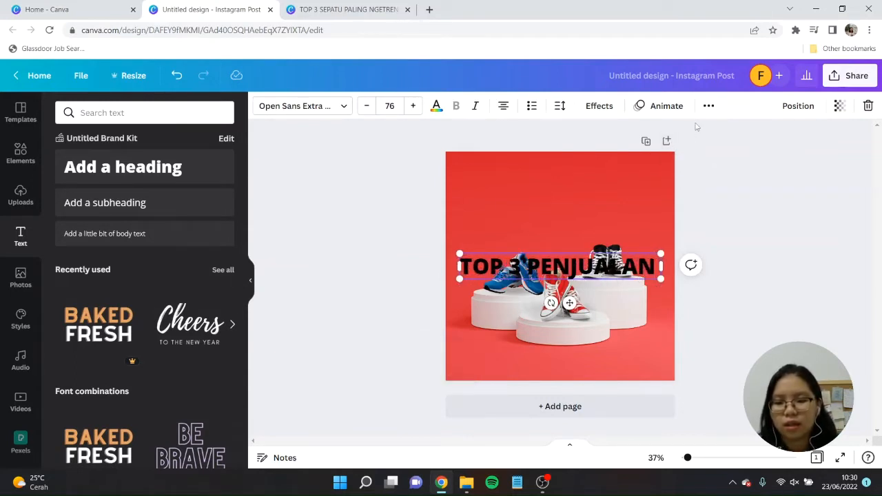
Step: Replace the heading text with "TOP 3 SEPATU UNTUK AYANG"
key("ctrl+a")
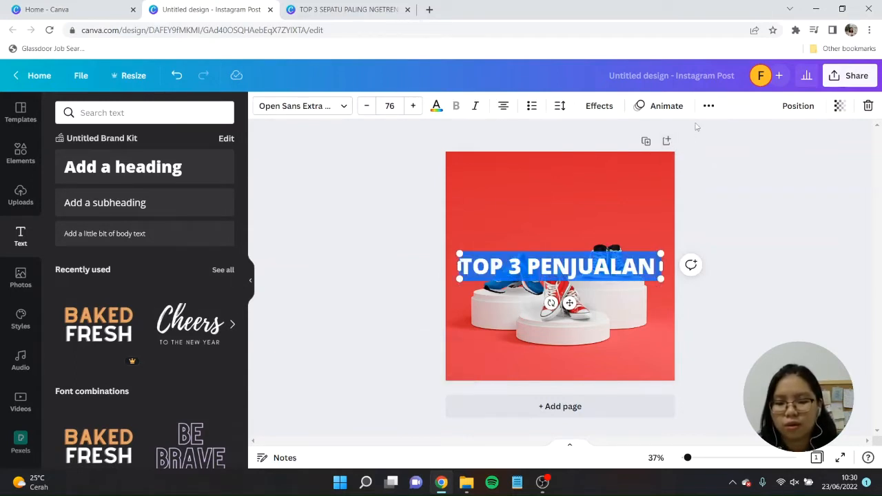
key("BackSpace")
type("TOP")
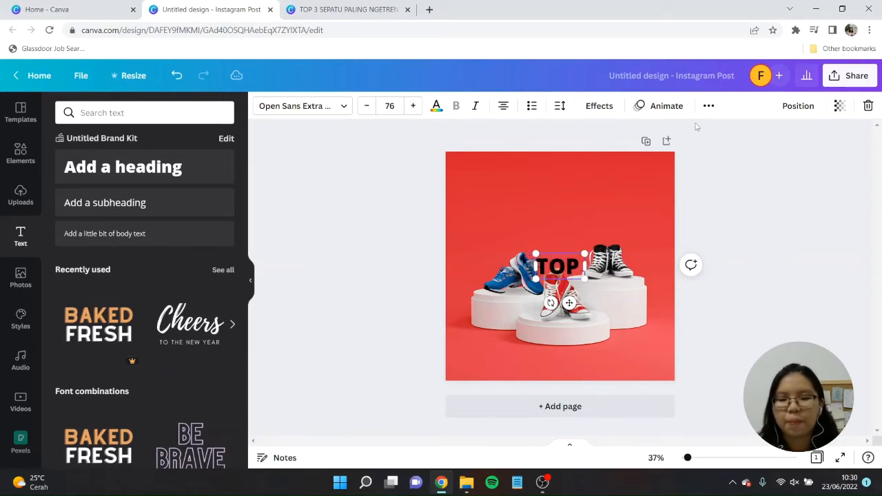
type(" 3 SEPATUU TU")
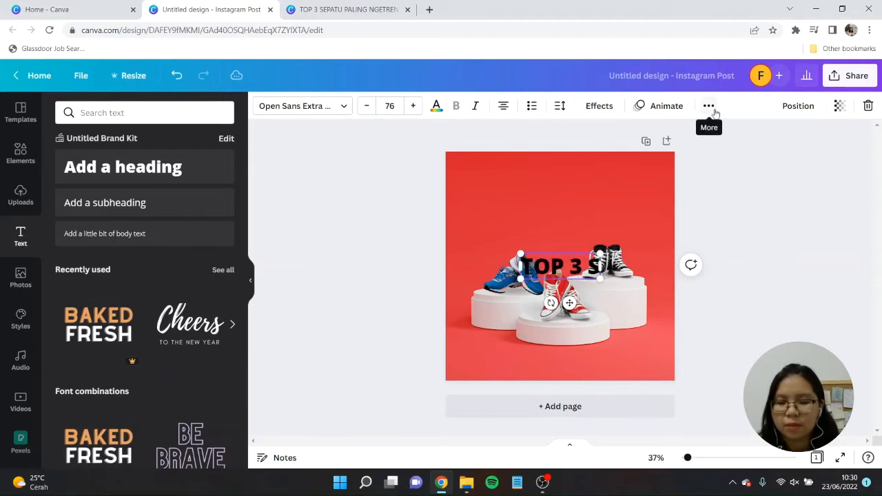
key("BackSpace")
key("BackSpace")
key("BackSpace")
key("BackSpace")
type("U")
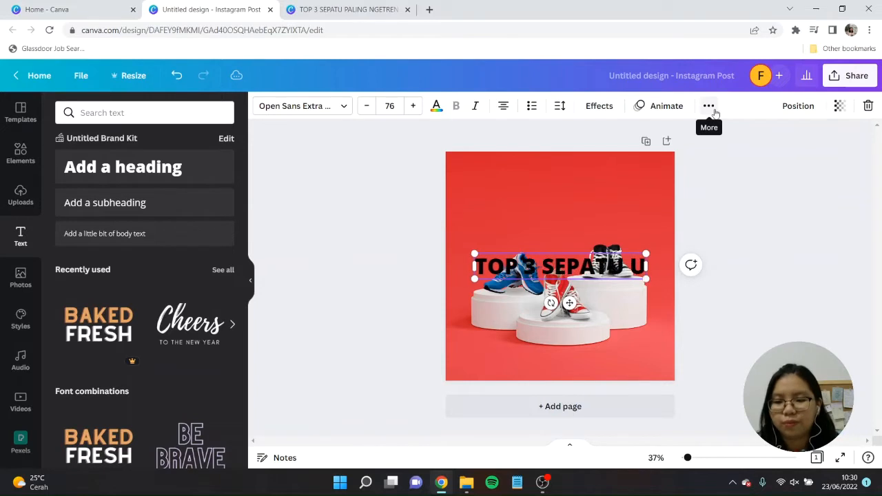
type("NTUK AYANG")
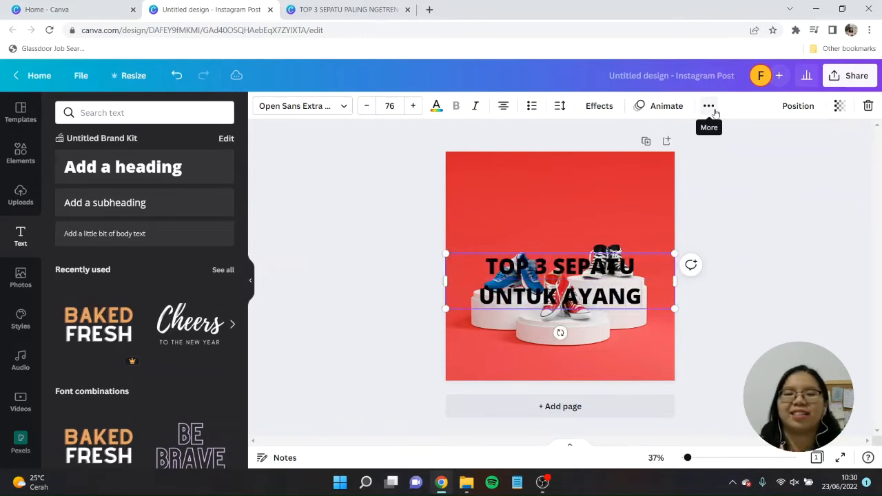
Step: Set the whole heading's font to Anton
key("ctrl+a")
left_click(317, 110)
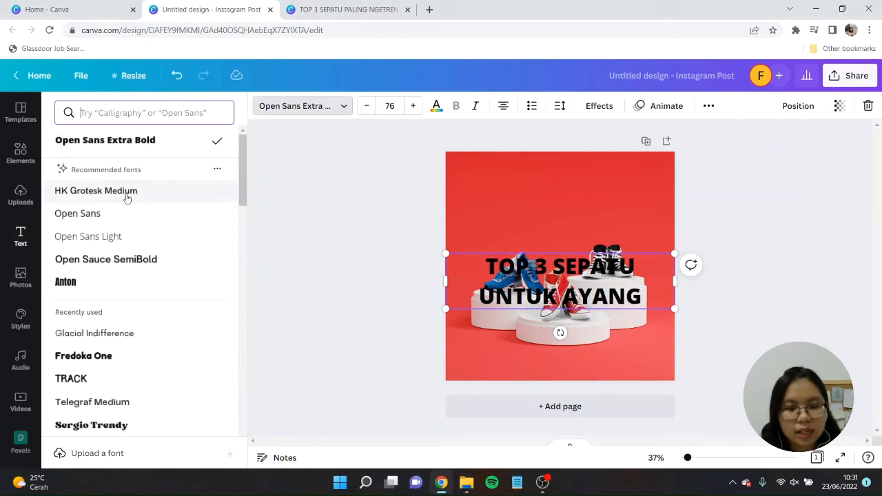
left_click(149, 281)
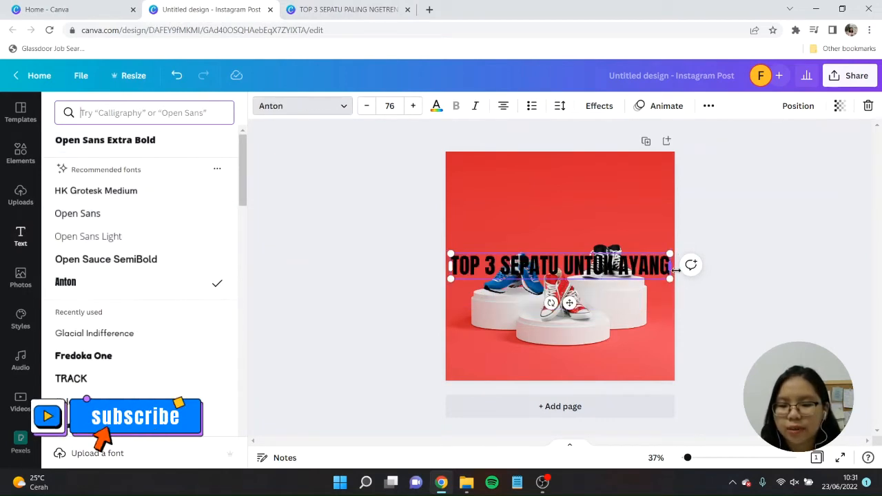
Step: Arrange the heading on two lines above the shoes and reduce its line spacing
left_click_drag(590, 285, 590, 218)
left_click(755, 326)
left_click(559, 106)
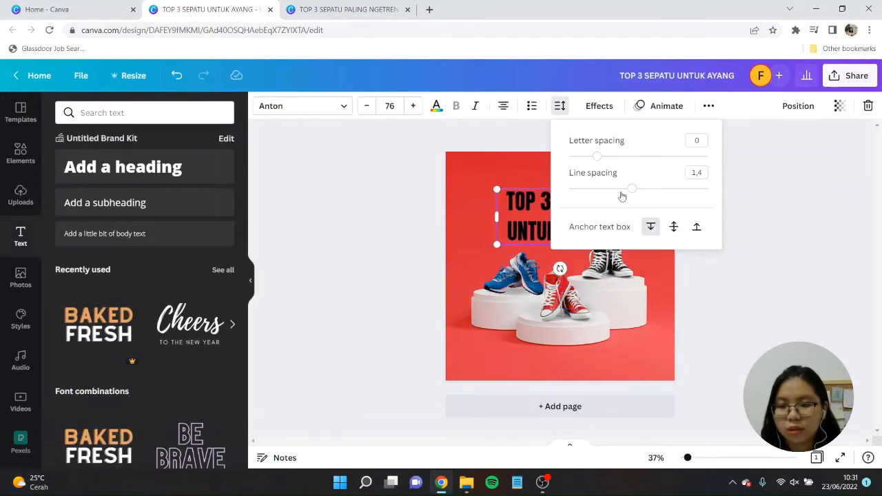
left_click_drag(622, 193, 605, 200)
left_click(618, 228)
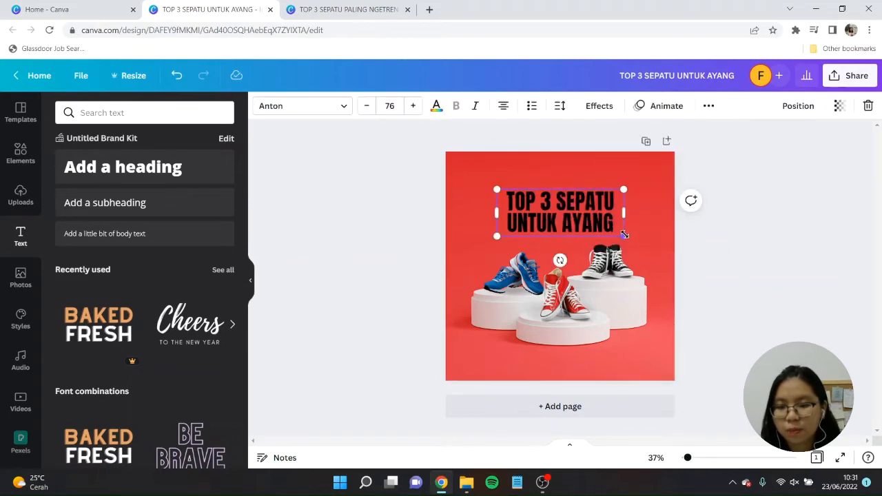
Step: Enlarge the heading to font size 110, centred above the shoes, and colour it white
left_click_drag(623, 235, 680, 256)
left_click_drag(612, 230, 583, 226)
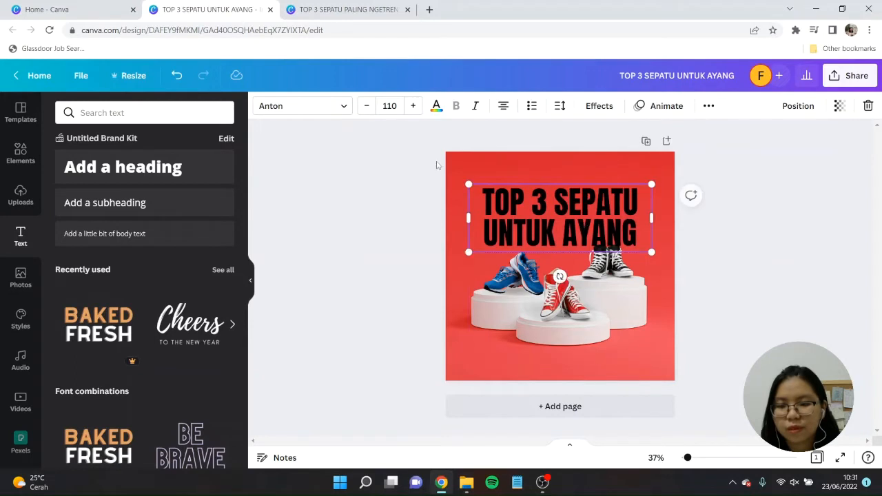
left_click(435, 107)
left_click(129, 165)
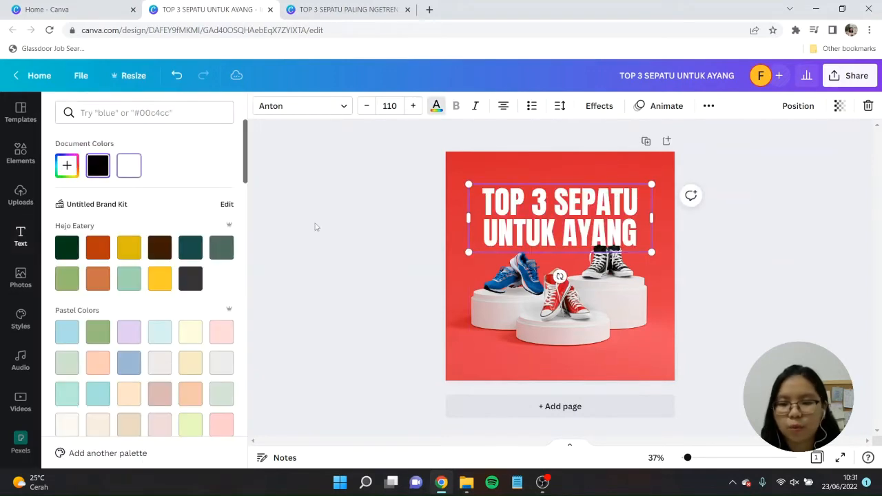
Step: Reduce the heading to font size 100 and centre it horizontally above the shoes
left_click(749, 282)
left_click_drag(585, 220, 586, 213)
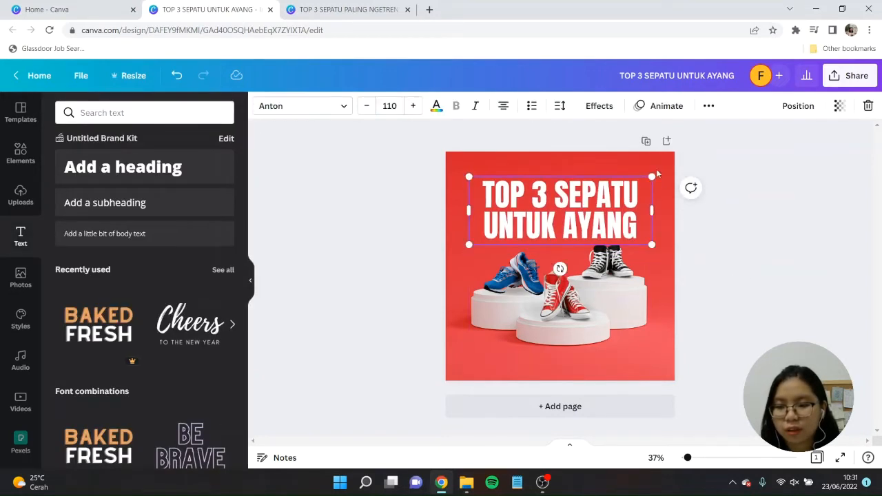
left_click_drag(641, 183, 623, 202)
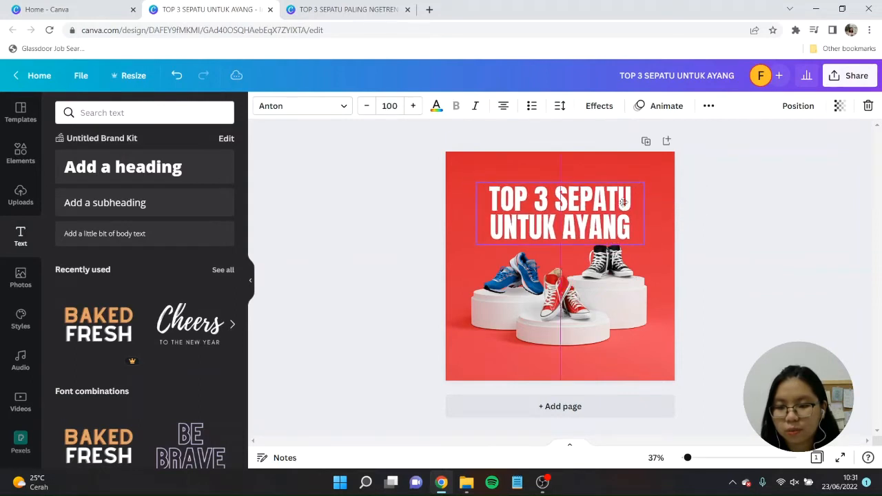
left_click(767, 295)
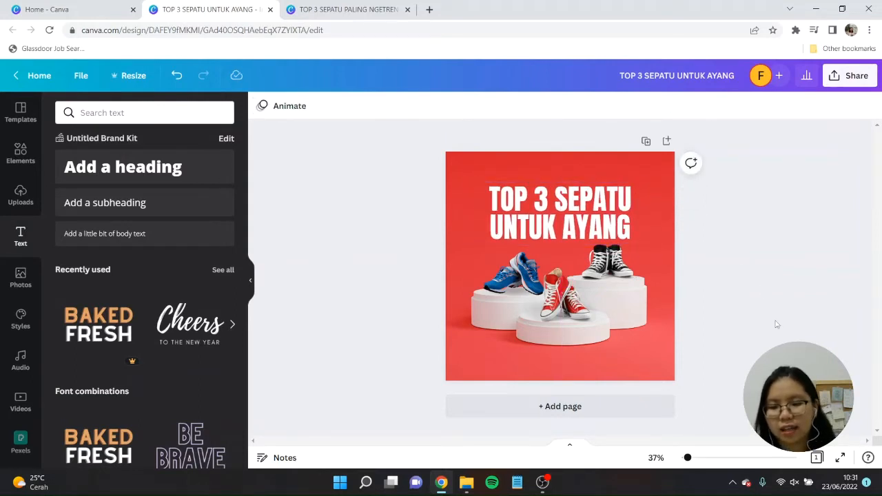
Step: Nudge the heading slightly upward to leave more space above the shoes
left_click(557, 226)
left_click_drag(586, 238, 586, 234)
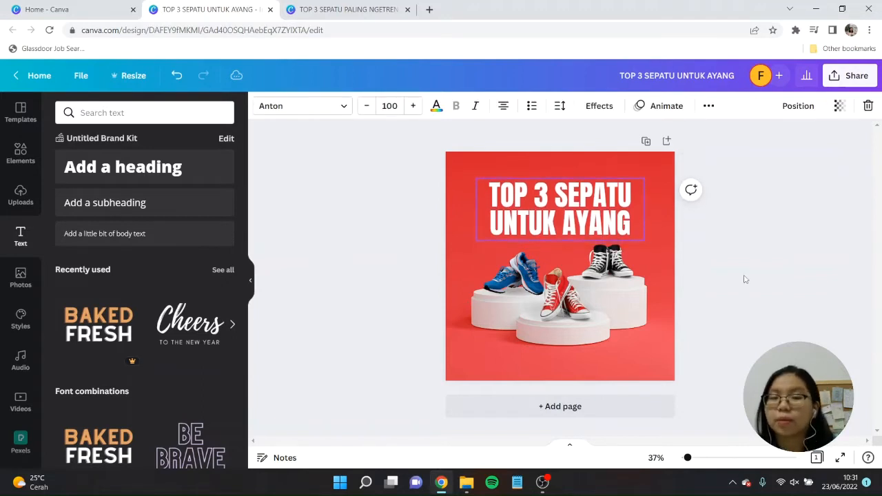
left_click(745, 279)
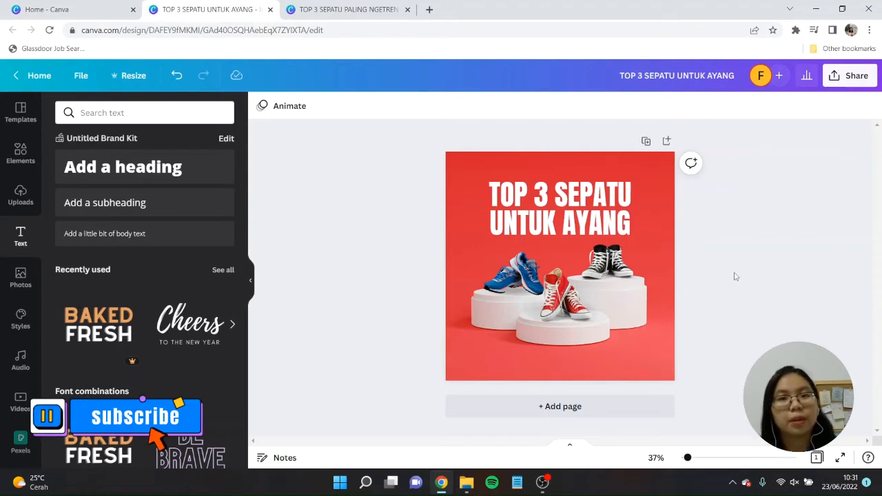
scroll(741, 276, "up", 1)
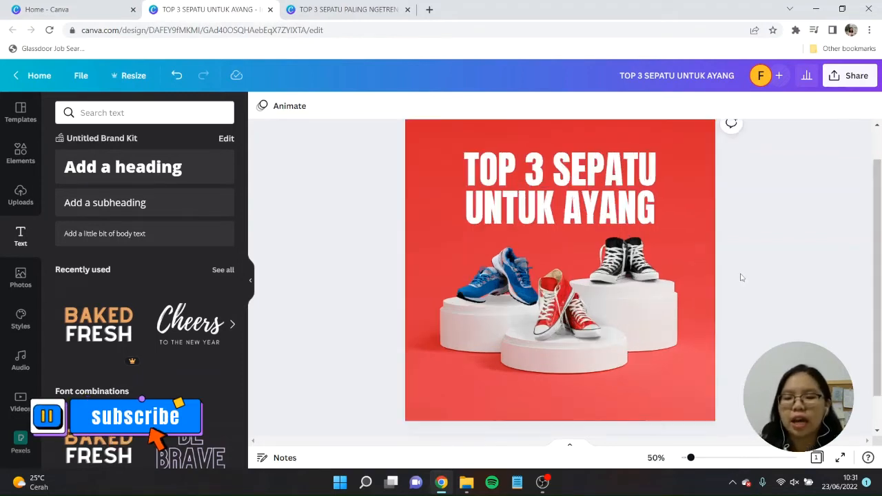
scroll(571, 248, "up", 1)
left_click(591, 226)
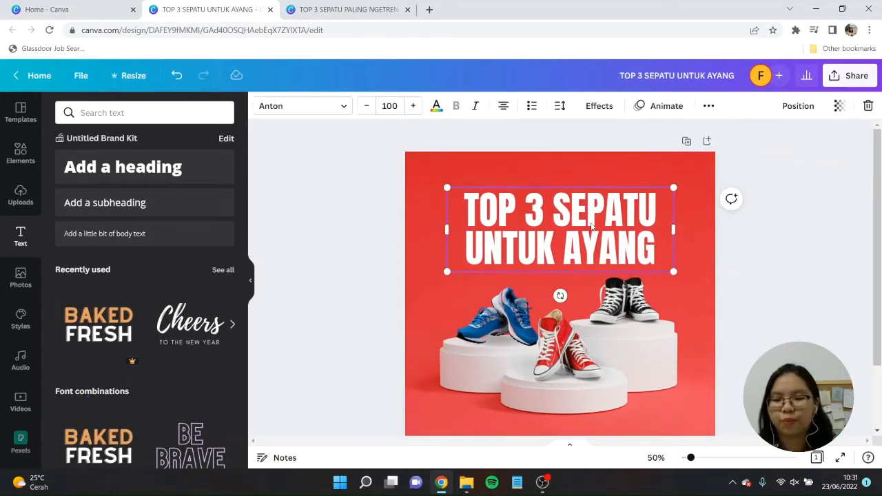
left_click(744, 270)
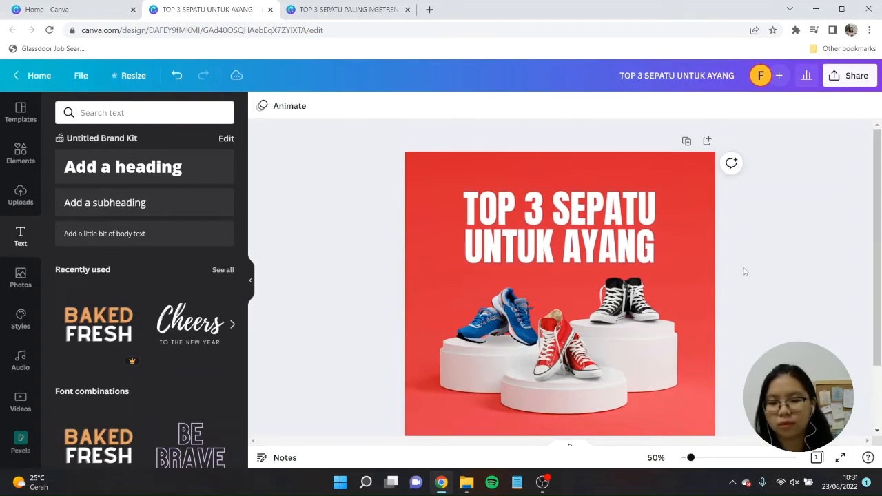
Step: Add a subheading text box reading "Red Shoes" with "Rp 99.000,-" on a second line
scroll(751, 296, "down", 2)
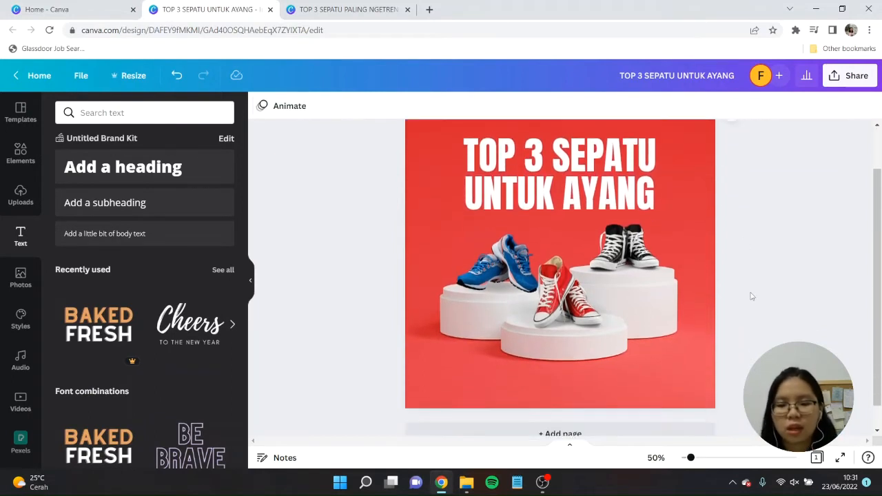
left_click(102, 203)
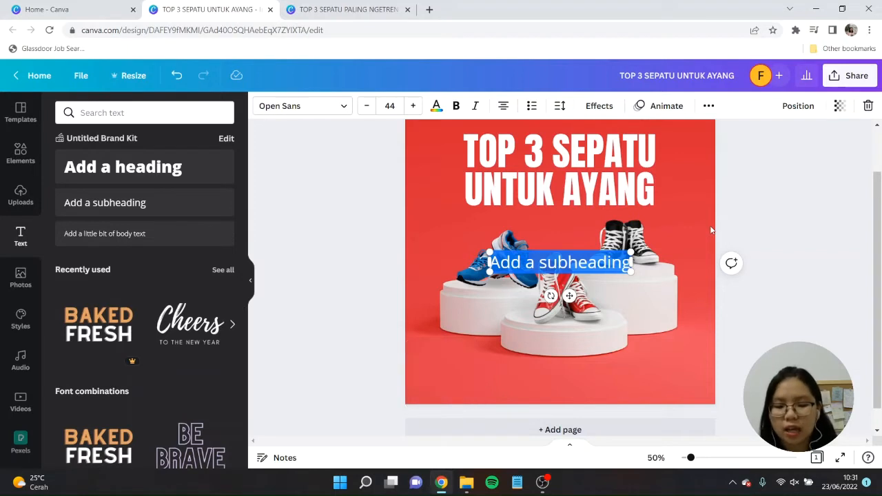
type("Re")
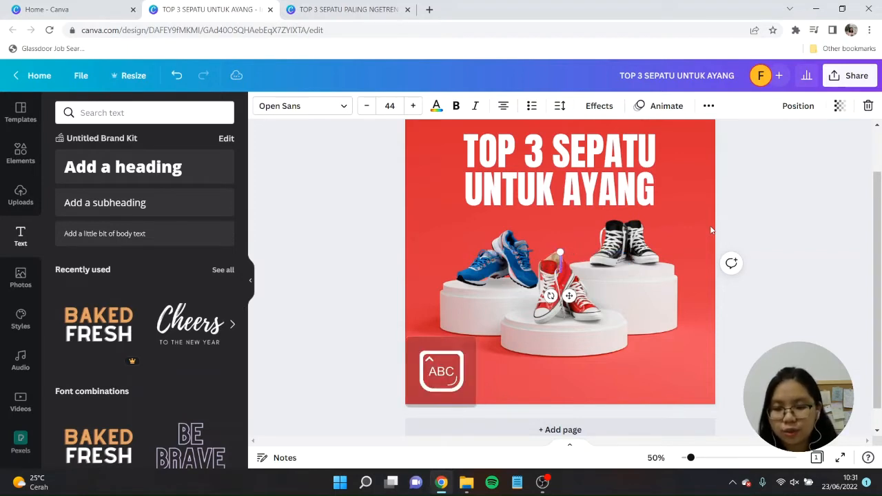
type("d Shoes ")
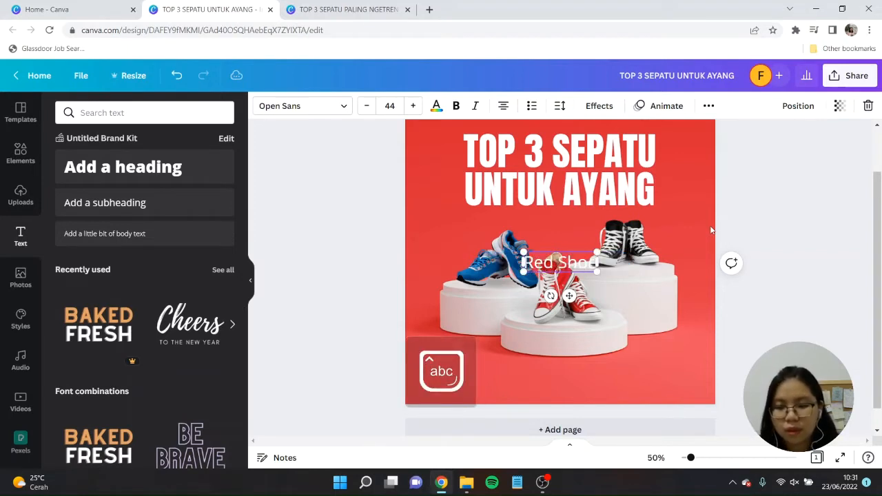
type("Rp 99")
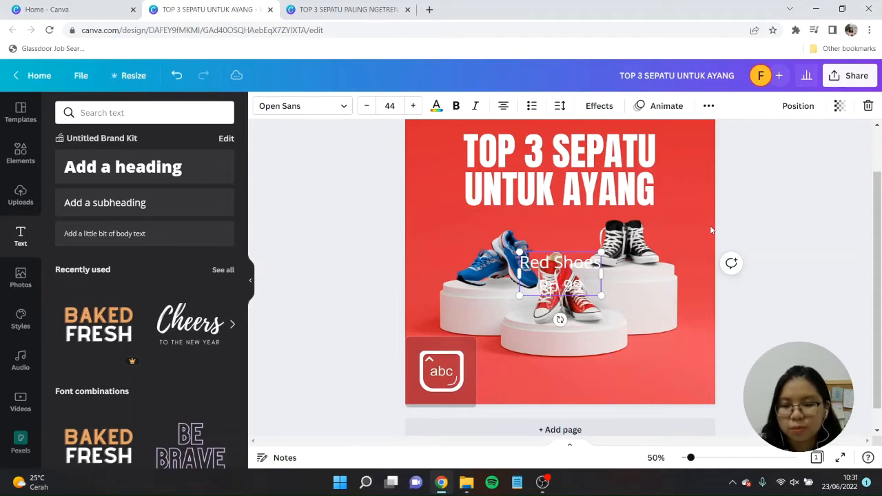
type(".000,-")
Step: Format the red shoes label with 1.04 line spacing, bold and font size 23, and place it beside the red shoes
key("ctrl+a")
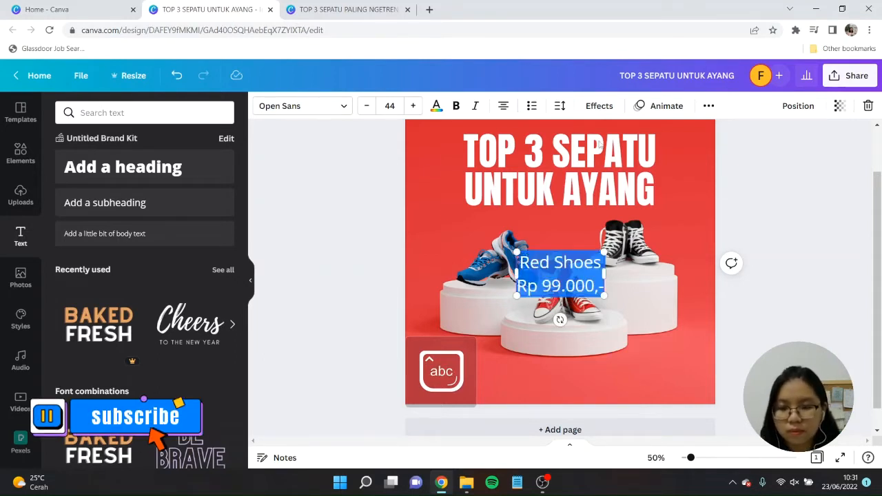
left_click(560, 106)
left_click_drag(626, 191, 607, 198)
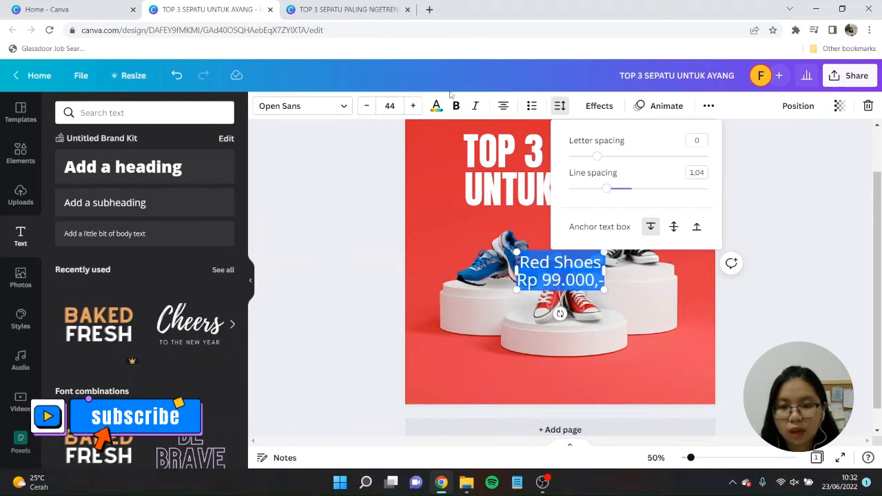
left_click(406, 275)
left_click_drag(559, 271, 656, 314)
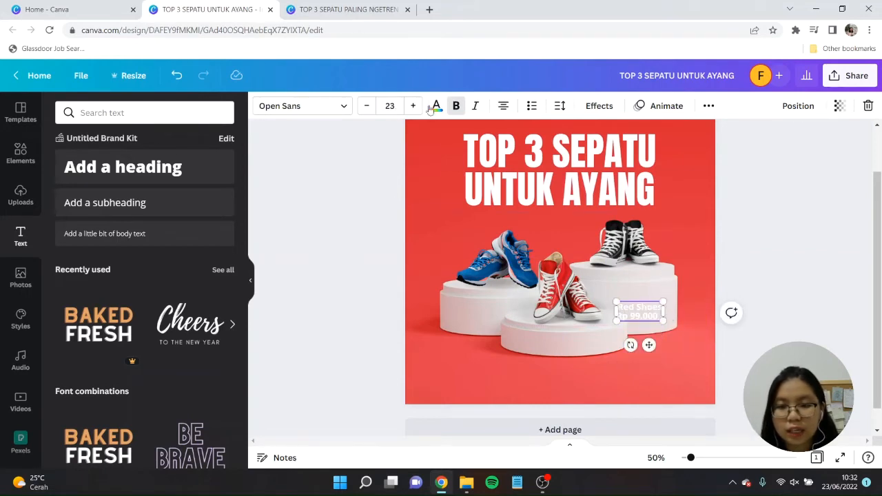
Step: Colour the red shoes label dark grey, #393434
left_click(436, 106)
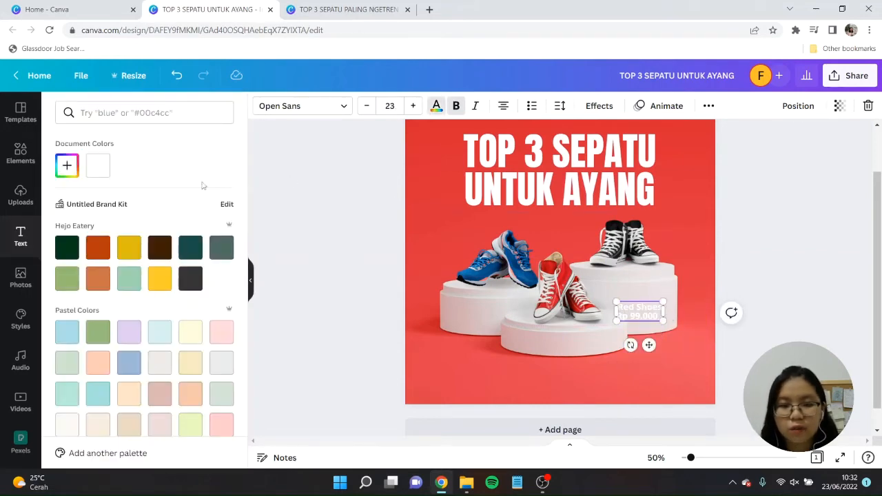
left_click(73, 166)
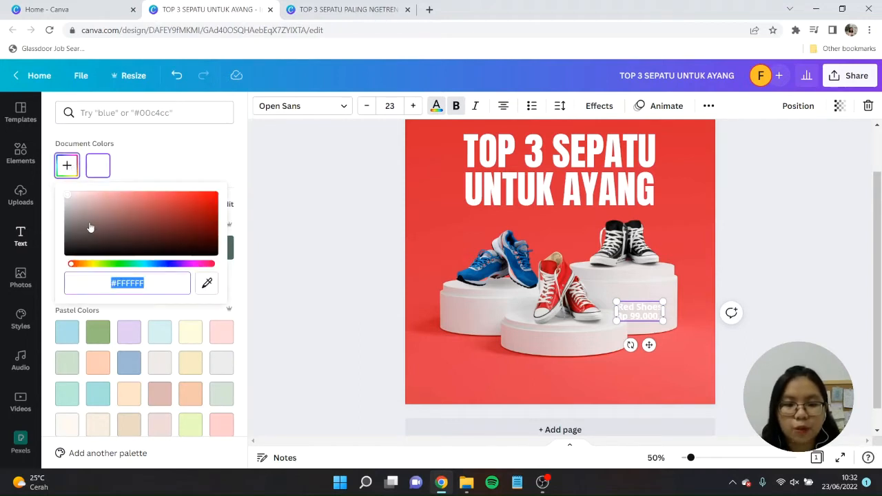
left_click(88, 232)
left_click_drag(81, 233, 77, 241)
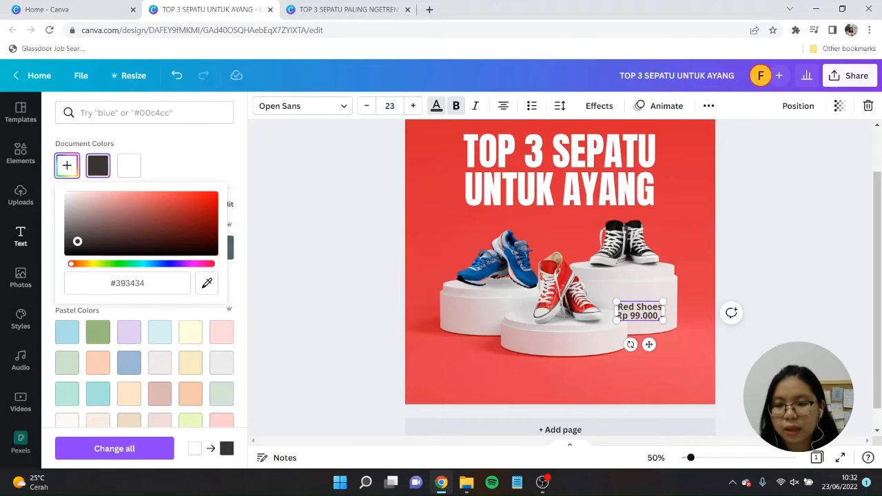
left_click(759, 214)
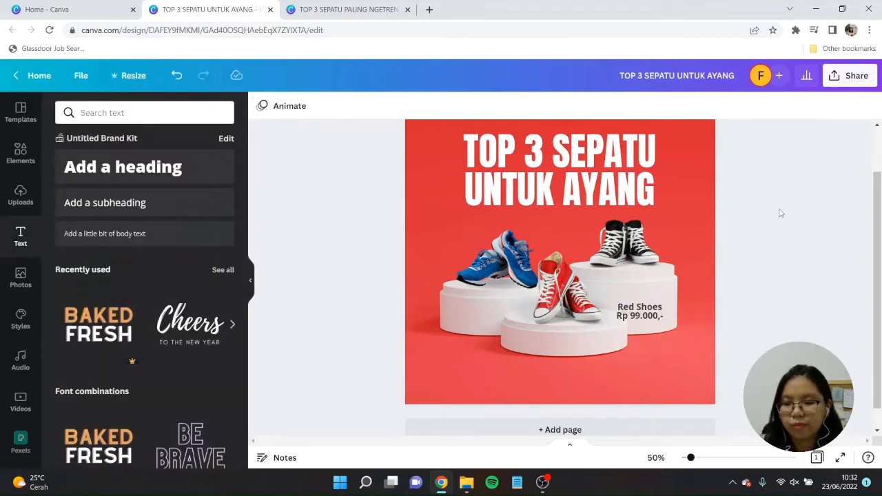
Step: Copy the red shoes label and place the copy to the right of the black shoes
scroll(780, 213, "up", 4)
left_click(713, 346)
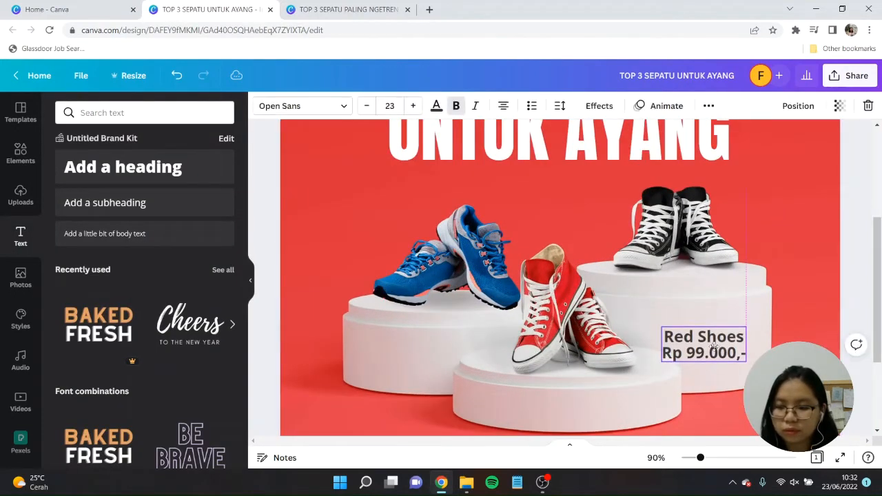
left_click_drag(713, 346, 771, 197)
key("ctrl+c")
key("ctrl+v")
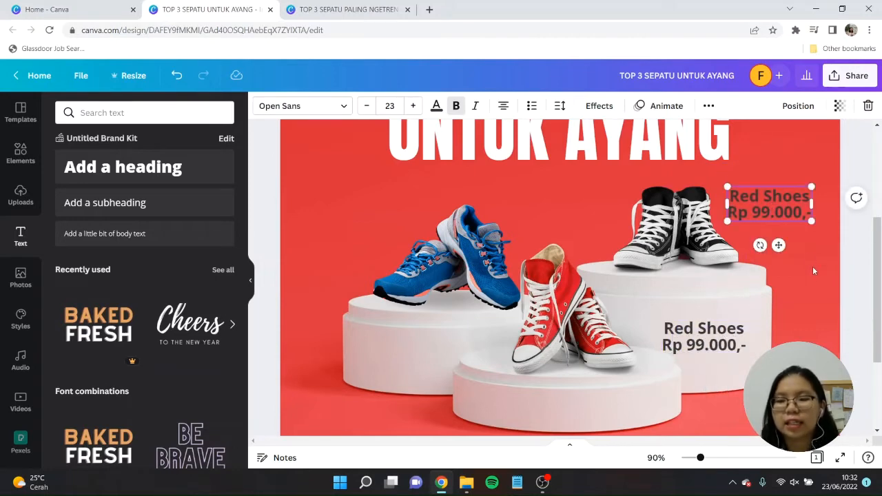
Step: Colour the copied label beside the black shoes white
left_click(788, 250)
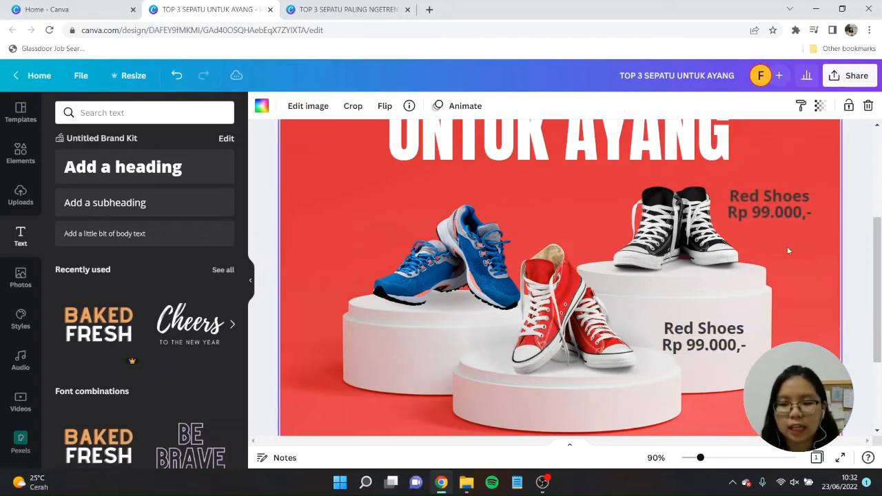
left_click(260, 105)
left_click(753, 203)
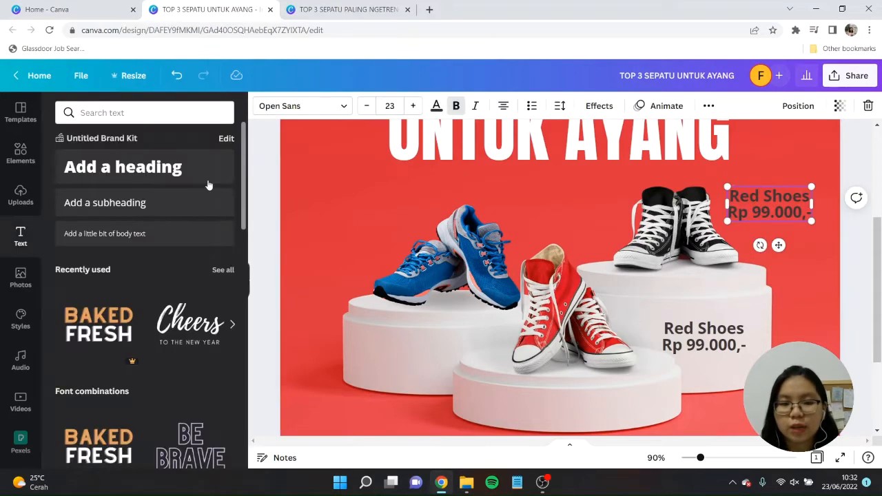
left_click(436, 106)
left_click(129, 166)
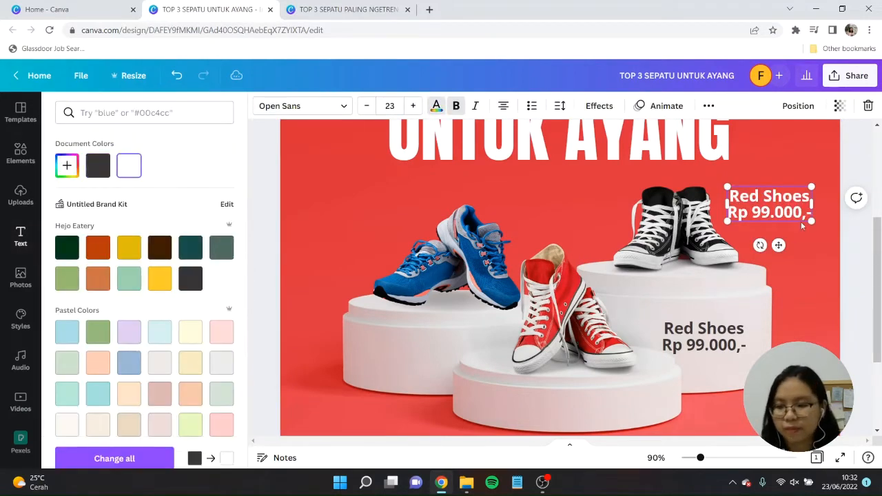
Step: Duplicate the white label and place the copy at the upper left of the blue shoes
key("ctrl+d")
left_click_drag(788, 212, 360, 213)
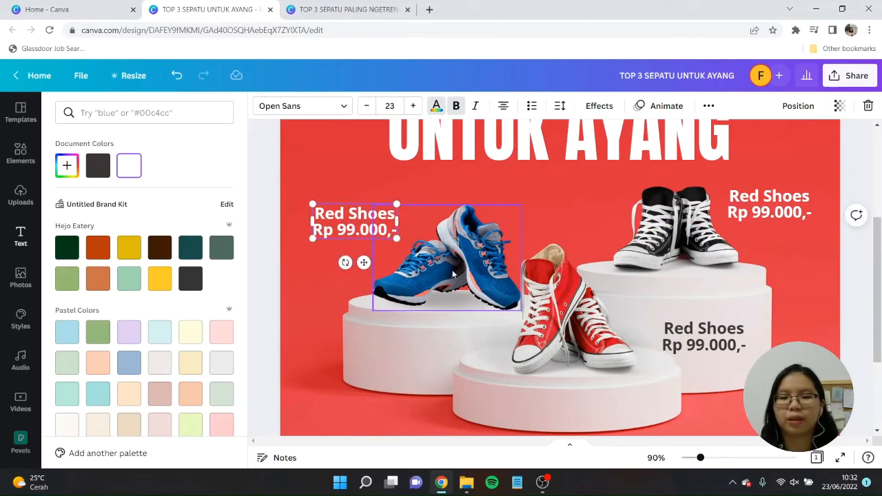
left_click(369, 175)
Step: Change the product name in the label beside the blue shoes to "Blue Shoes"
left_click(319, 230)
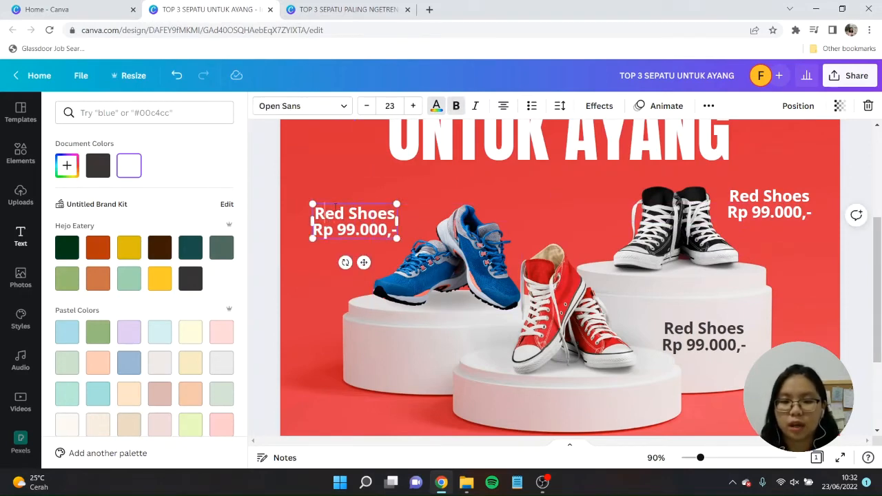
type("Bk")
key("BackSpace")
type("l")
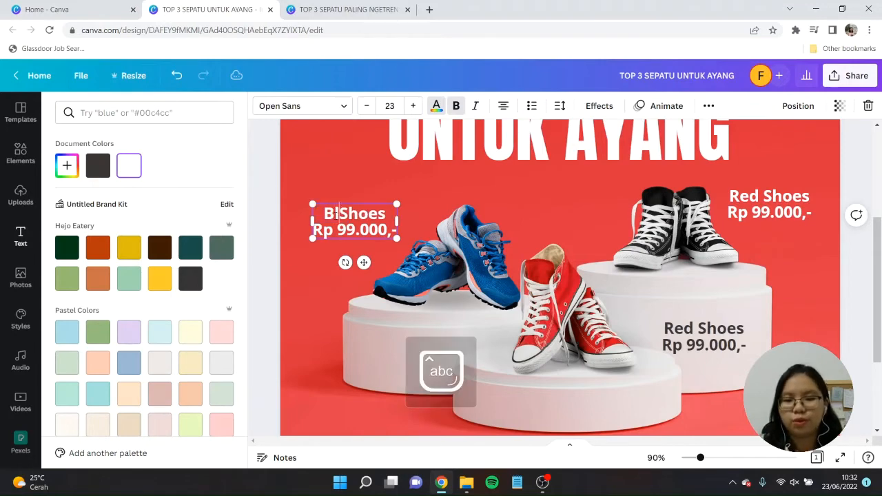
type("ue")
Step: Change the product name in the label beside the black shoes to "Black Shoes"
left_click(756, 193)
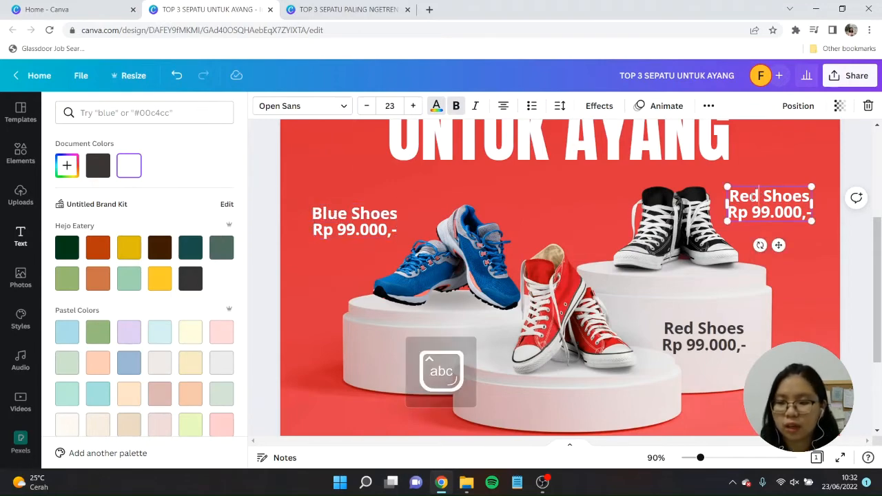
double_click(751, 195)
type("Black")
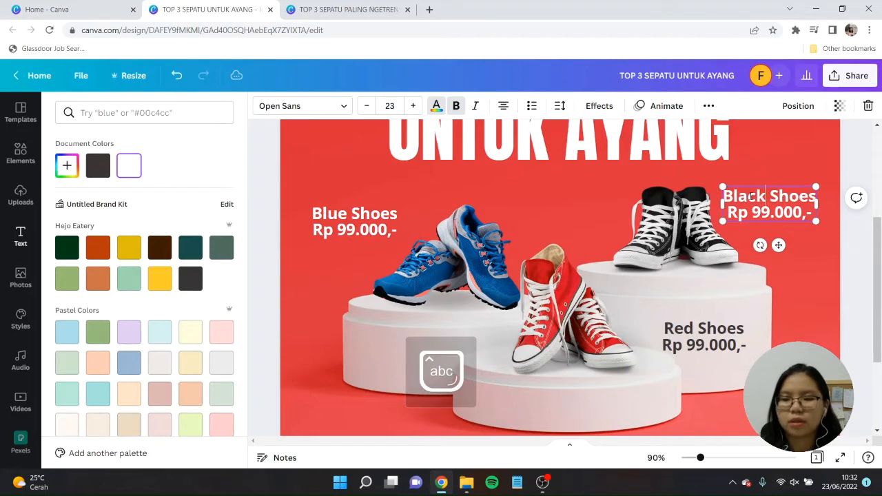
double_click(826, 261)
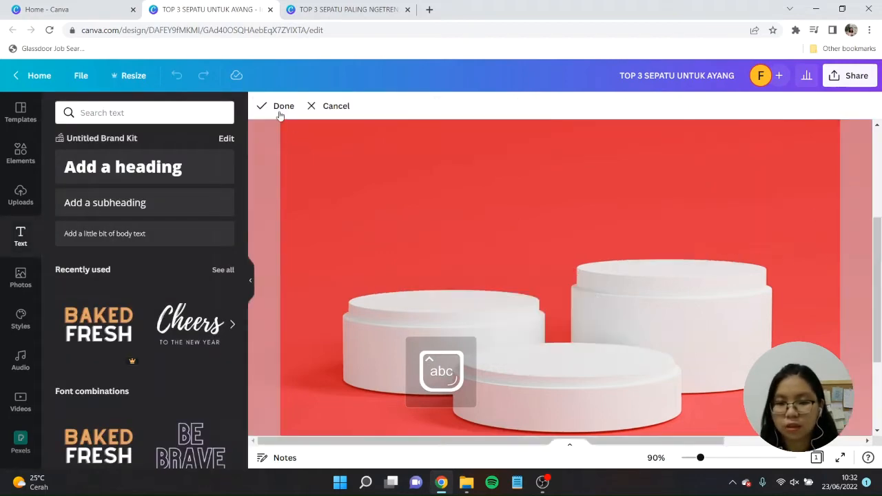
Step: Finish cropping the background image and shift the Blue Shoes label slightly closer to the blue shoes
left_click(280, 106)
key("Escape")
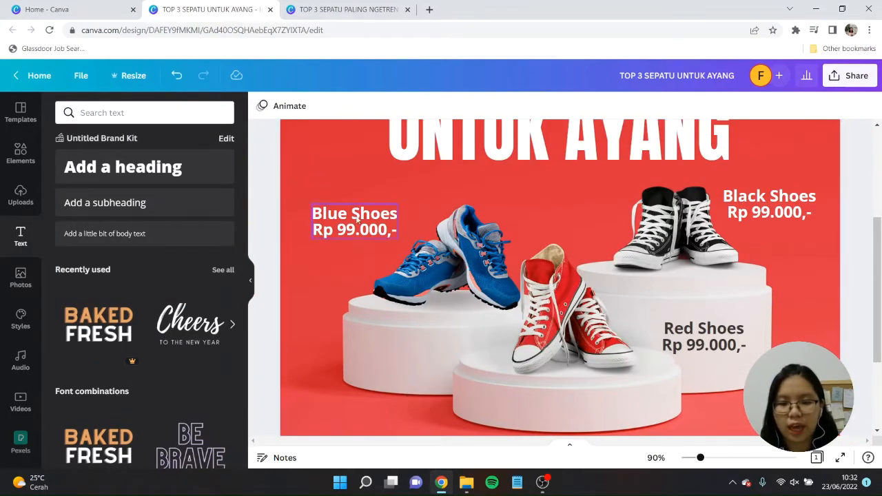
left_click_drag(357, 219, 363, 219)
left_click(266, 192)
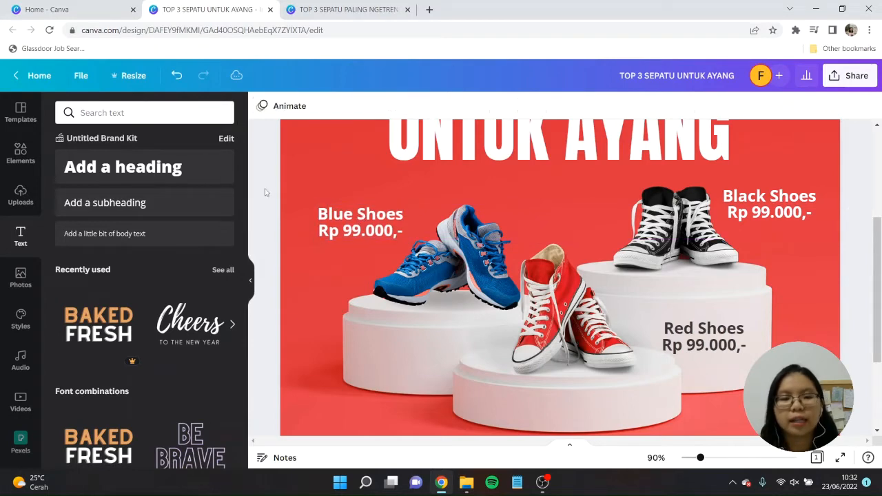
Step: Add a white line and adjust both ends so it connects the Blue Shoes label to the blue shoes
left_click(329, 184)
key("l")
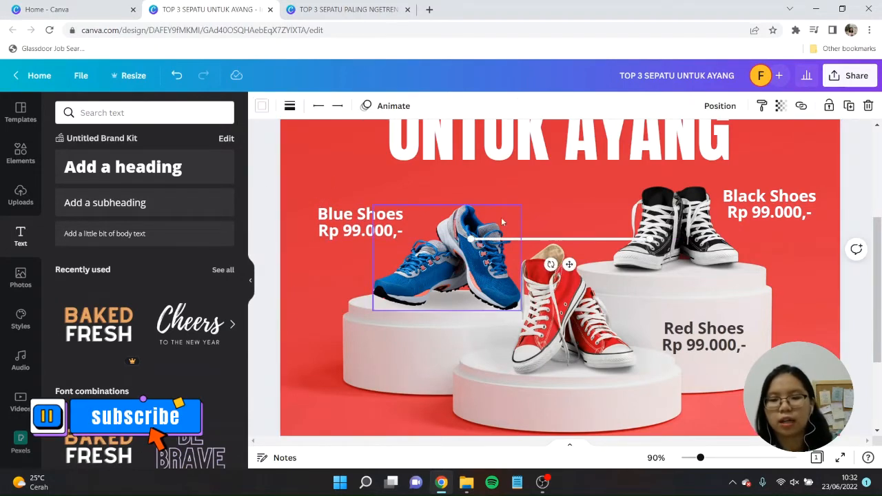
left_click_drag(650, 239, 354, 247)
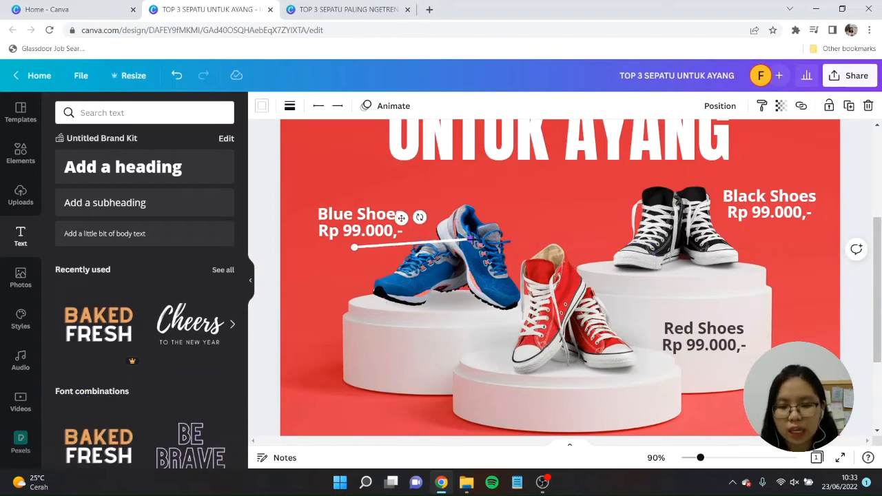
left_click_drag(472, 238, 410, 272)
left_click(383, 264)
left_click(368, 252)
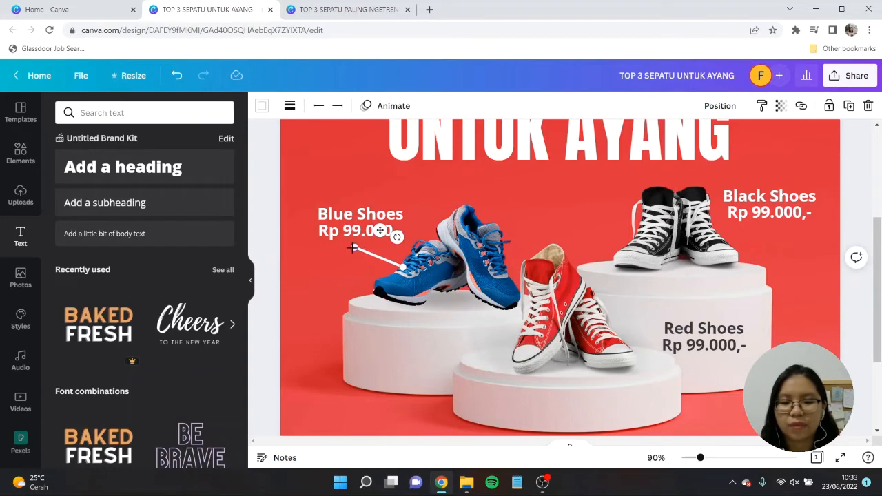
left_click_drag(353, 247, 360, 238)
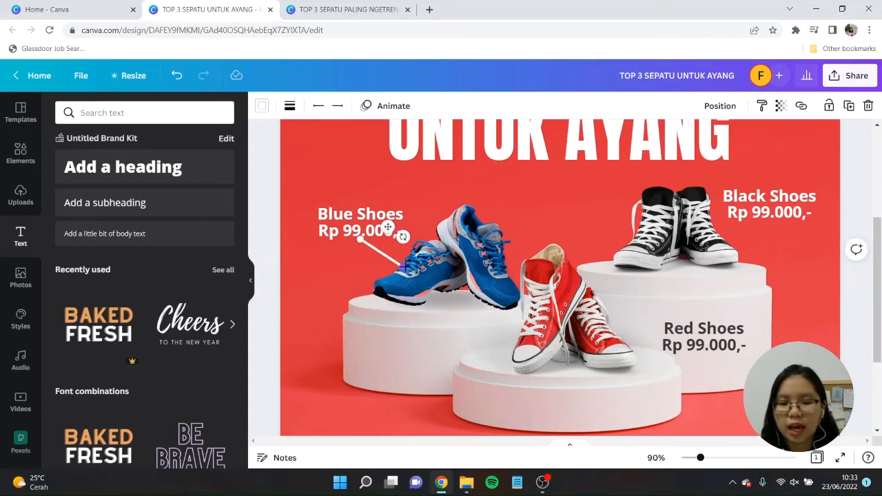
left_click_drag(404, 265, 404, 263)
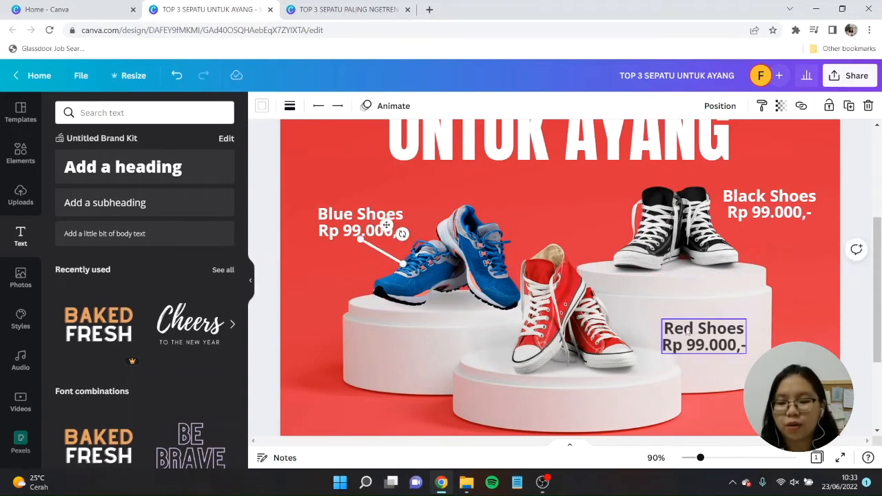
Step: Move the Red Shoes label above the red shoes, just below the heading, and colour its text white
left_click_drag(686, 332, 538, 197)
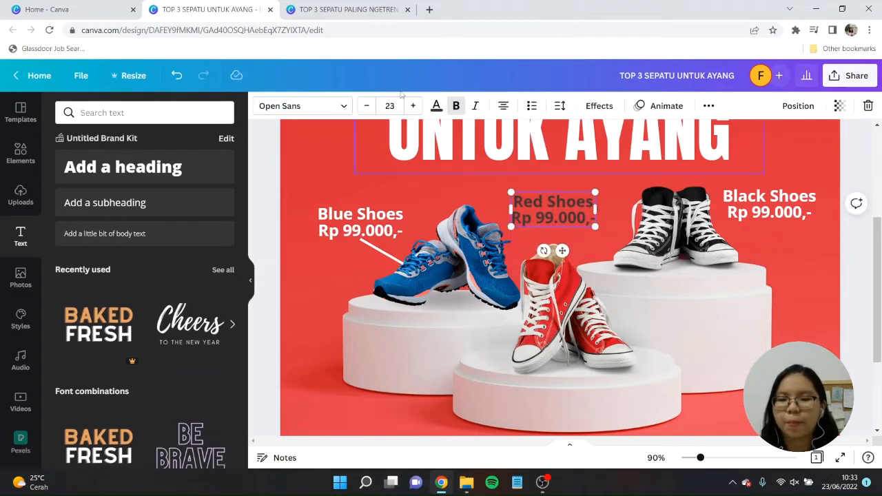
left_click(436, 108)
left_click(129, 166)
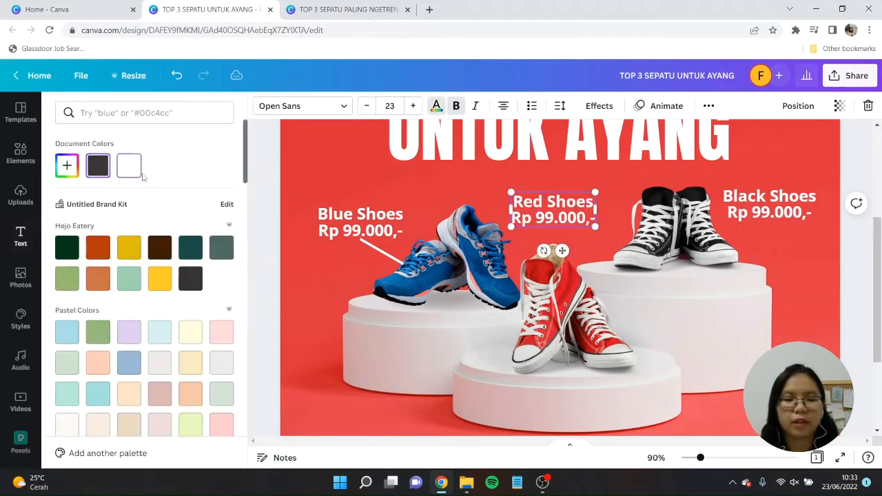
left_click_drag(569, 205, 569, 199)
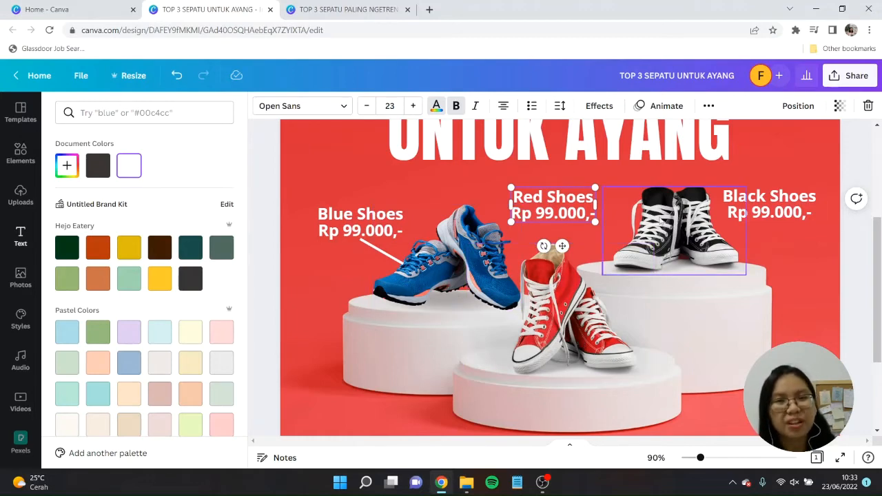
Step: Steepen the line beside the blue shoes and place a vertical copy between the Red Shoes label and the red shoes
left_click(397, 260)
left_click_drag(400, 263, 391, 278)
left_click_drag(389, 233, 544, 276)
left_click_drag(543, 230, 544, 230)
Step: Duplicate the red shoes' line, angle the copy to link the black shoes with their label, and raise that label slightly
key("ctrl+d")
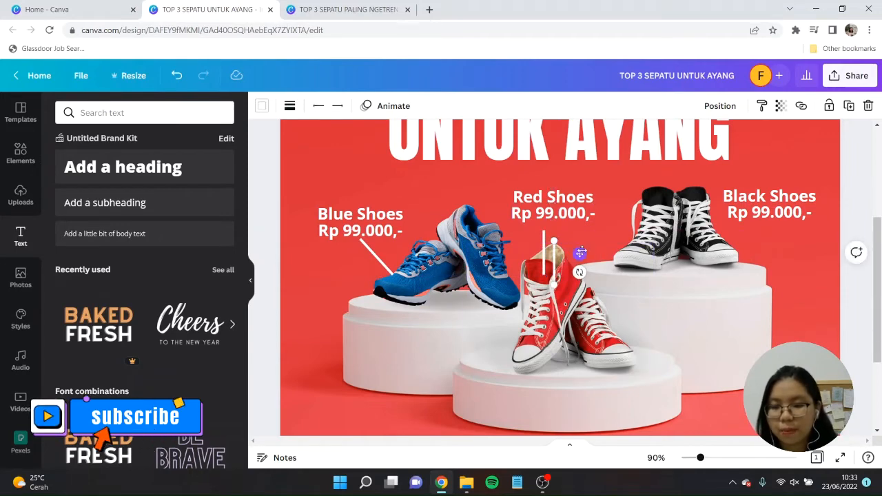
left_click_drag(579, 254, 736, 243)
left_click_drag(711, 274, 769, 221)
left_click_drag(710, 231, 724, 237)
left_click(813, 253)
left_click_drag(763, 210, 758, 200)
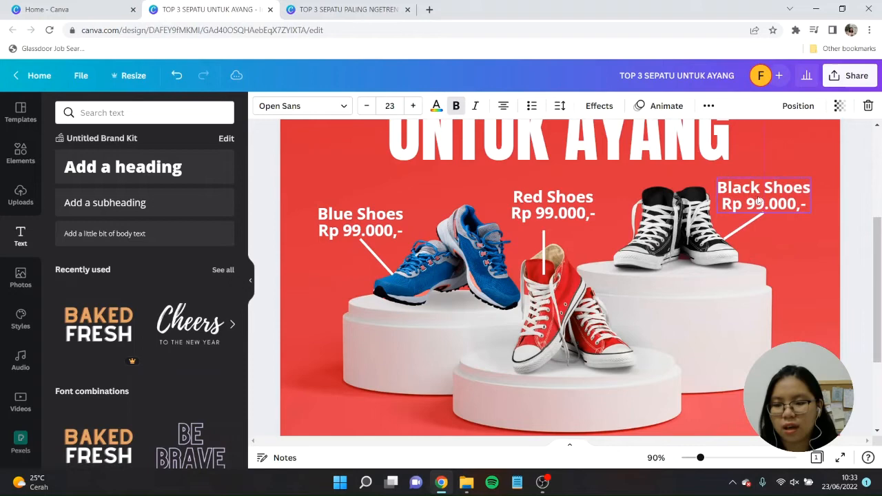
left_click(830, 268)
Step: Search the graphics for "logo" and look through the designs for a suitable brand mark
scroll(830, 269, "down", 5)
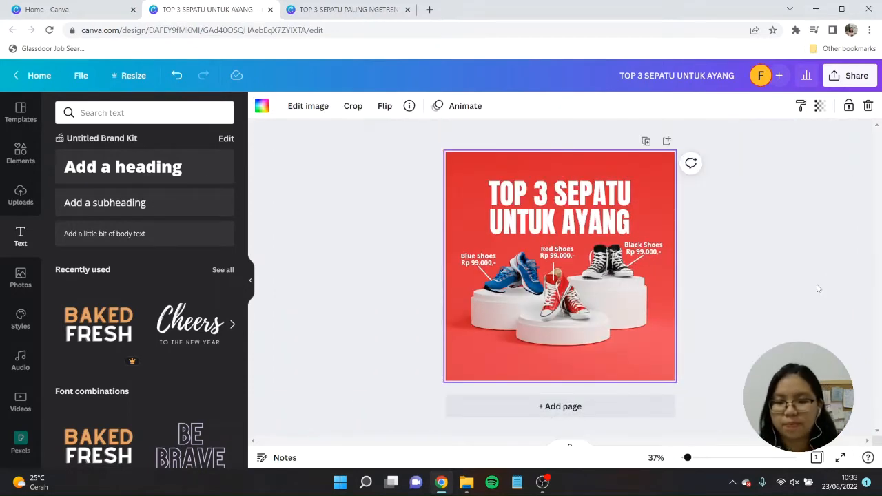
left_click(721, 332)
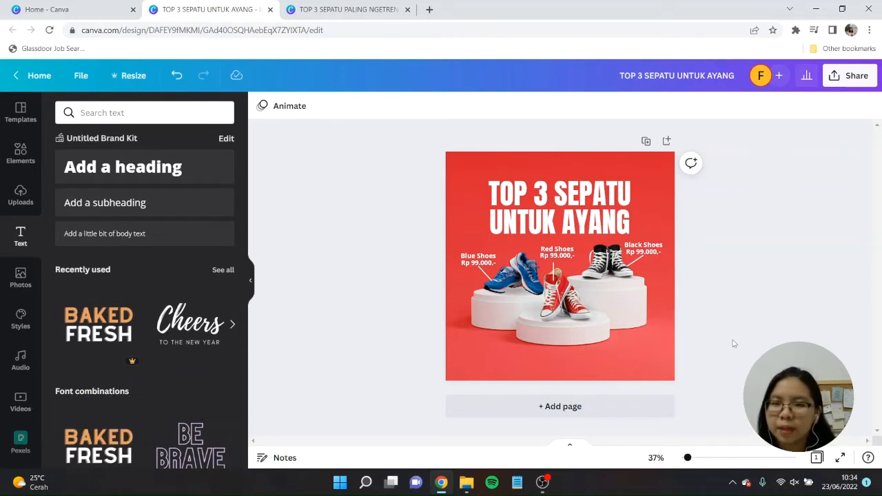
left_click(20, 153)
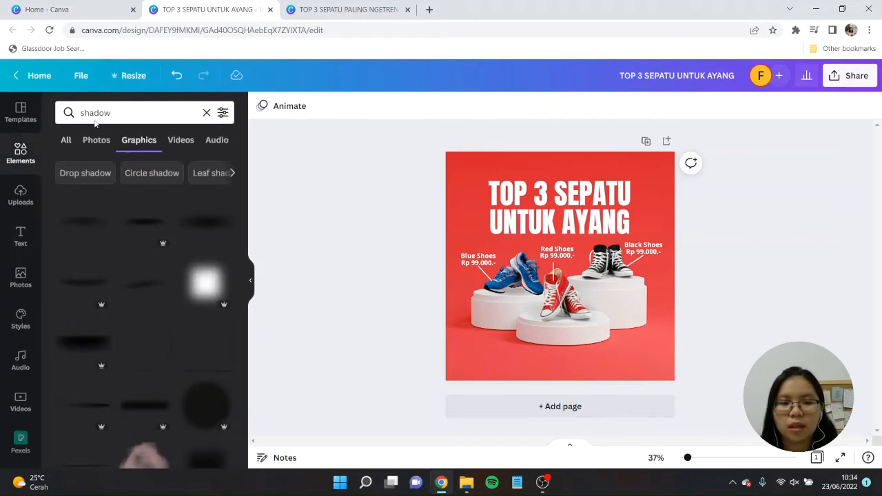
left_click(157, 118)
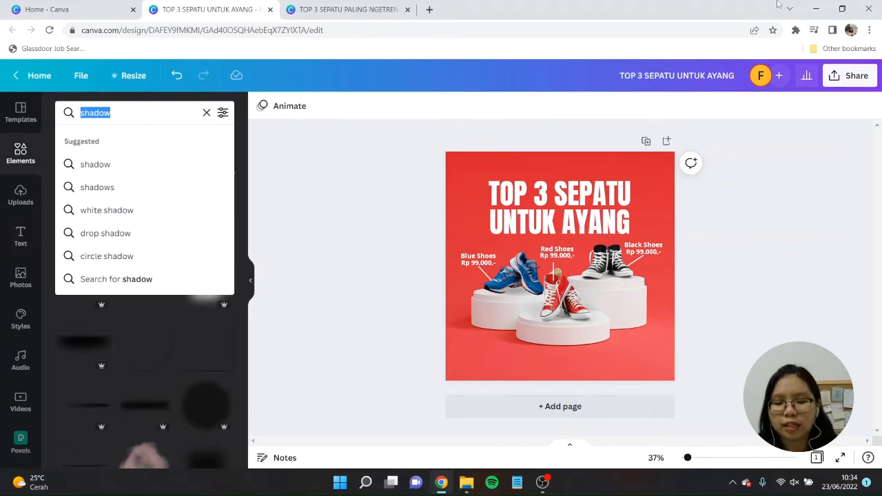
type("logo")
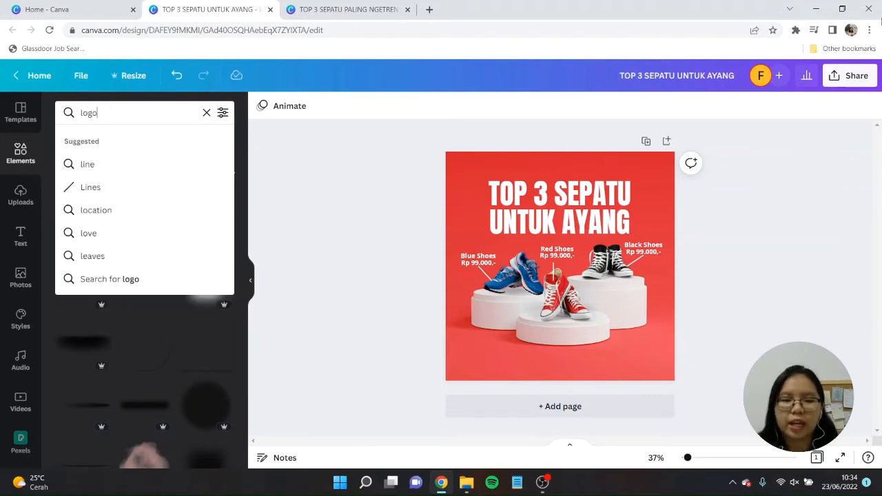
key("Return")
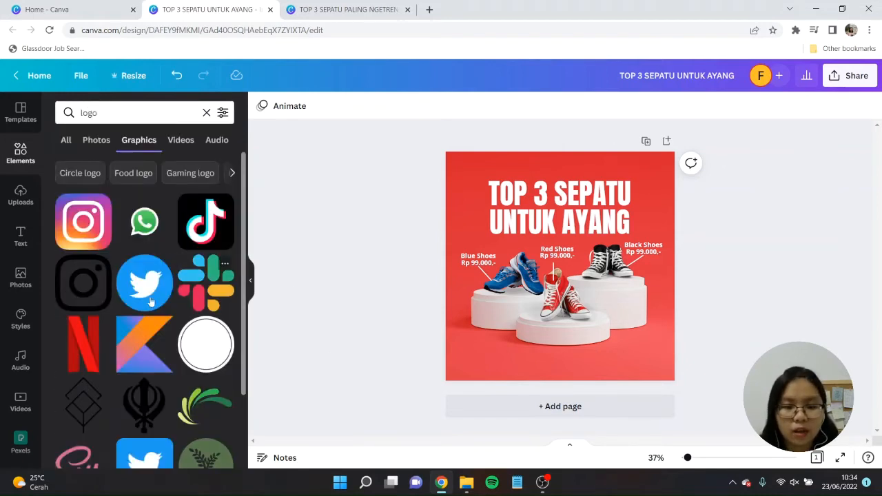
scroll(99, 365, "down", 5)
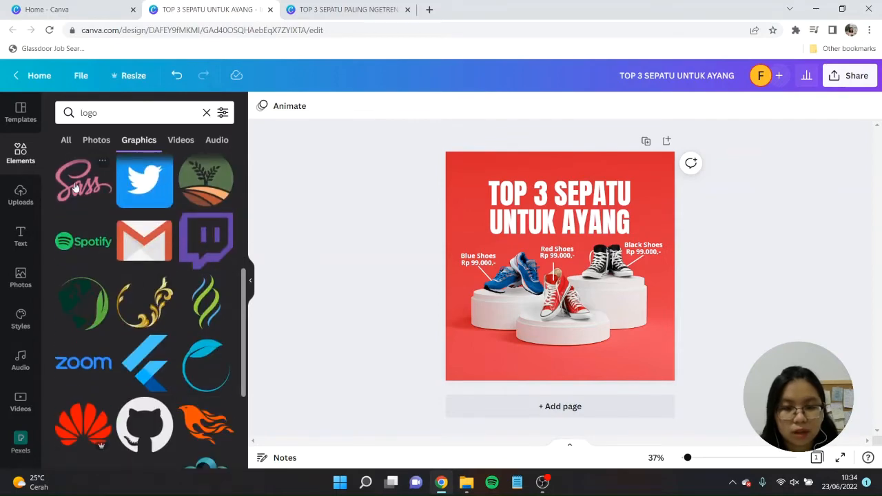
scroll(157, 310, "down", 3)
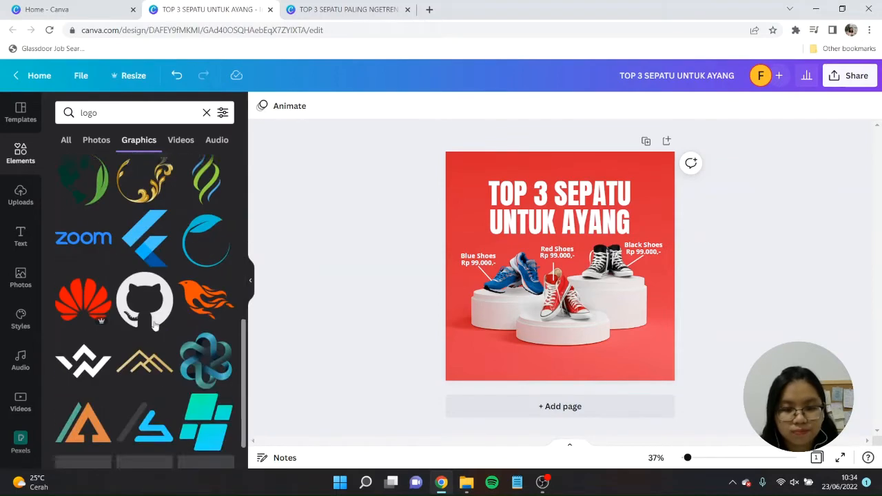
Step: Insert the orange flaming bird logo, colour it white, and place it at a small size centred above the heading
left_click(207, 250)
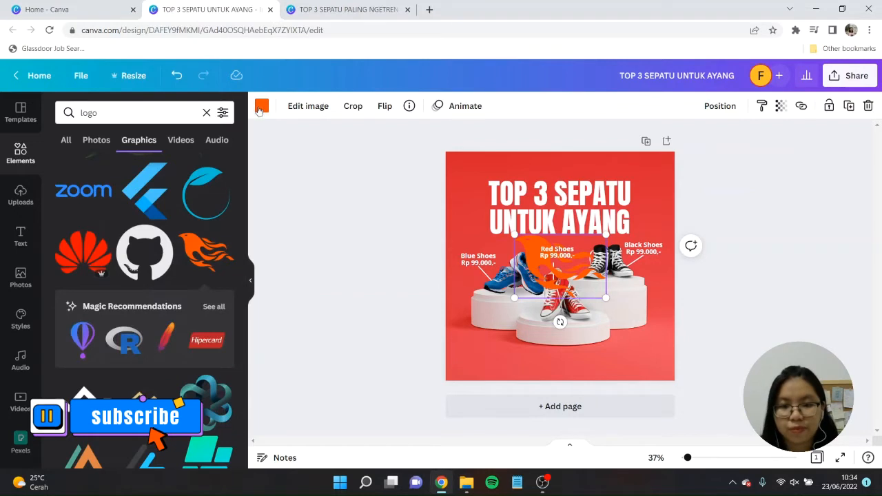
left_click(261, 105)
left_click(129, 166)
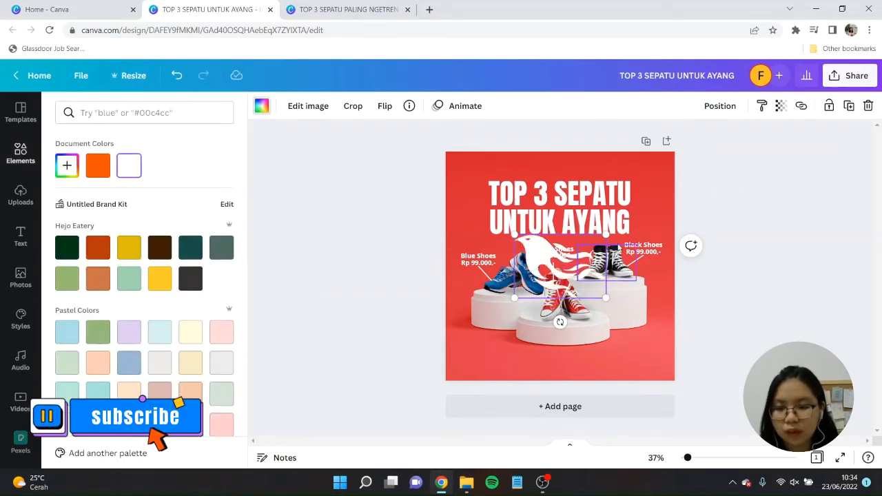
left_click_drag(606, 237, 566, 166)
left_click(626, 238)
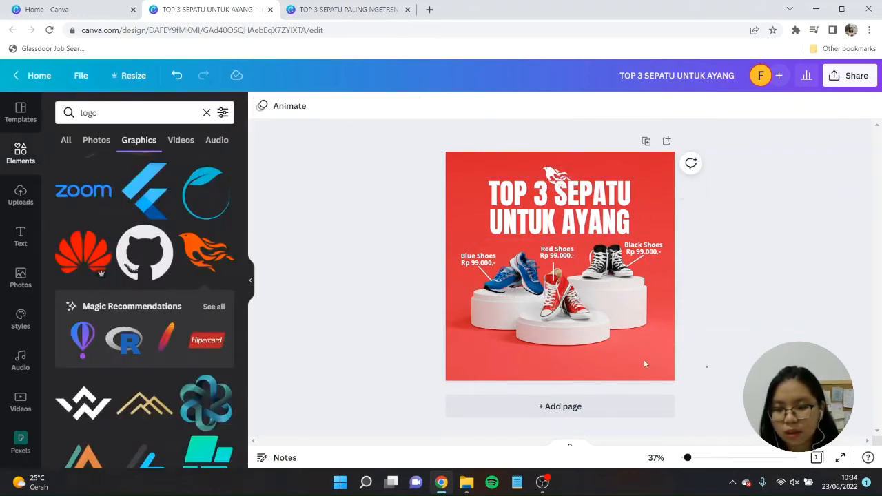
Step: Shift all the shoes, labels and lines slightly down together, and add a blank second page
left_click_drag(706, 365, 413, 247)
left_click_drag(590, 311, 590, 313)
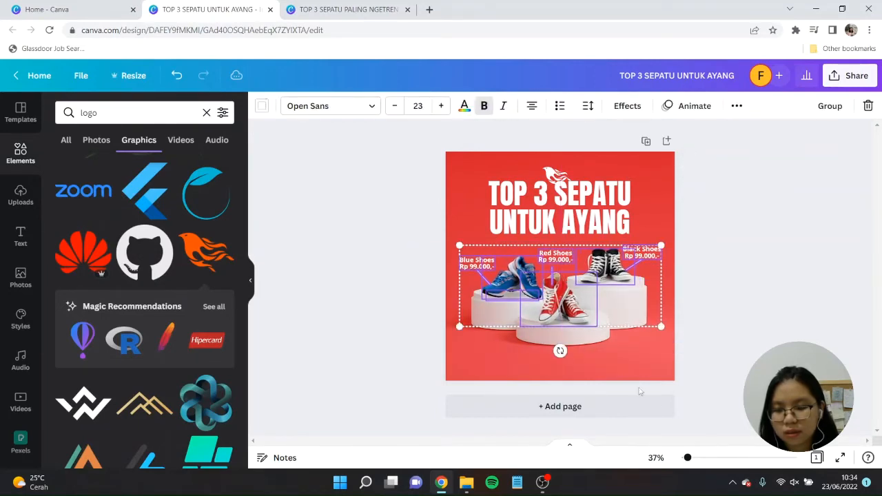
left_click(560, 406)
scroll(688, 296, "up", 5)
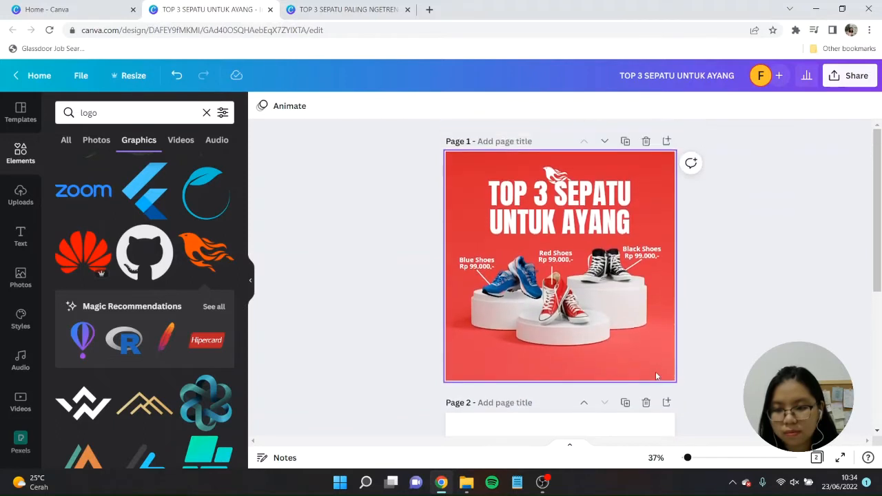
Step: Reposition the background image within its frame so the podiums sit lower on the first page
double_click(656, 358)
left_click_drag(656, 358, 658, 372)
key("Return")
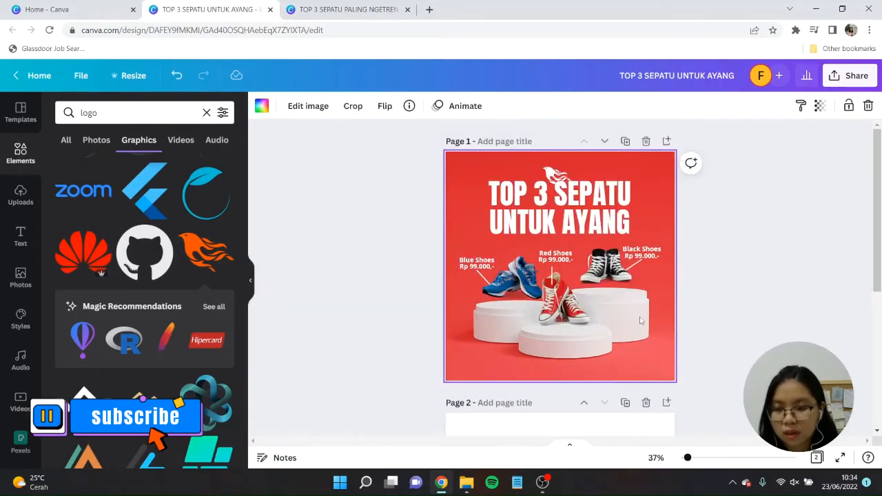
Step: Move the heading below the logo, shrink its text to size 87,4, and centre it horizontally
left_click(627, 193)
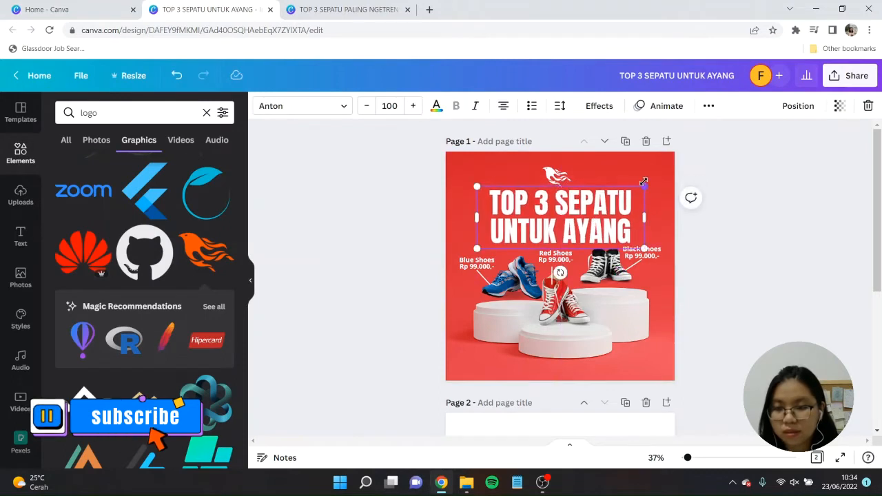
left_click_drag(643, 181, 623, 196)
left_click_drag(568, 222, 576, 223)
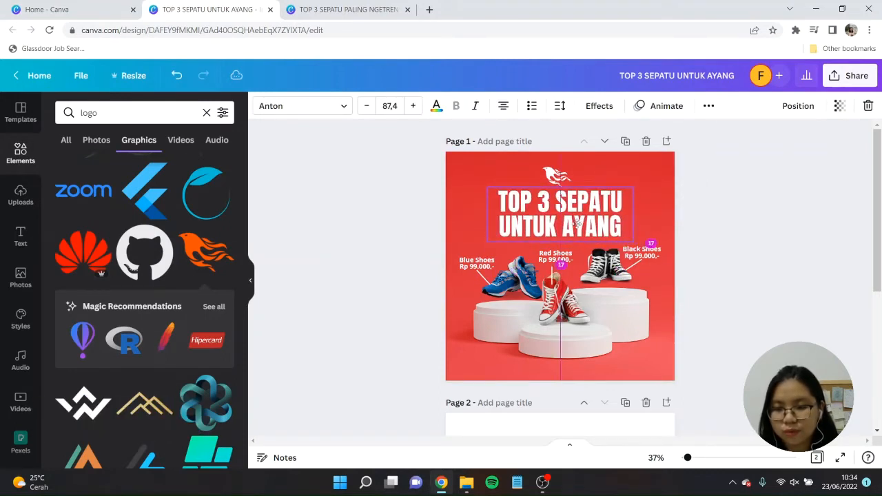
left_click(736, 277)
Step: Lower the red shoes, and the blue and black shoes with their labels and lines, onto their podiums
left_click(554, 299)
left_click_drag(555, 298, 513, 310)
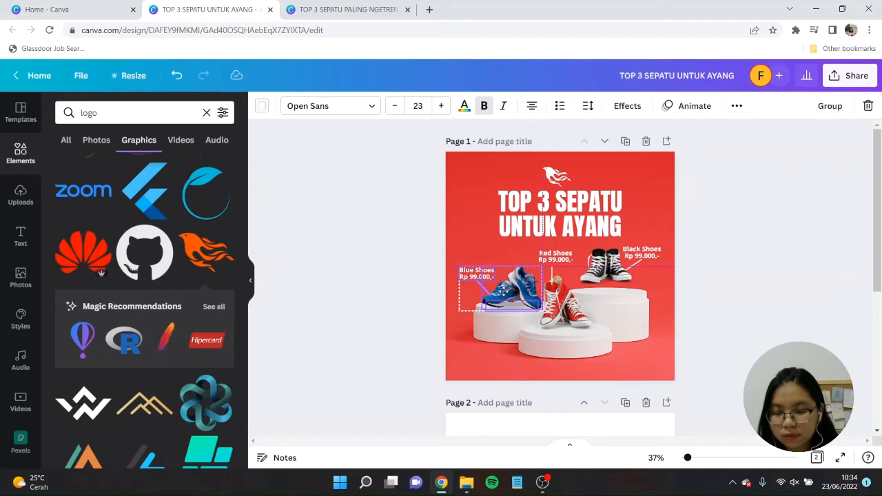
left_click(711, 333)
left_click_drag(721, 298, 641, 275)
left_click(564, 303, "shift")
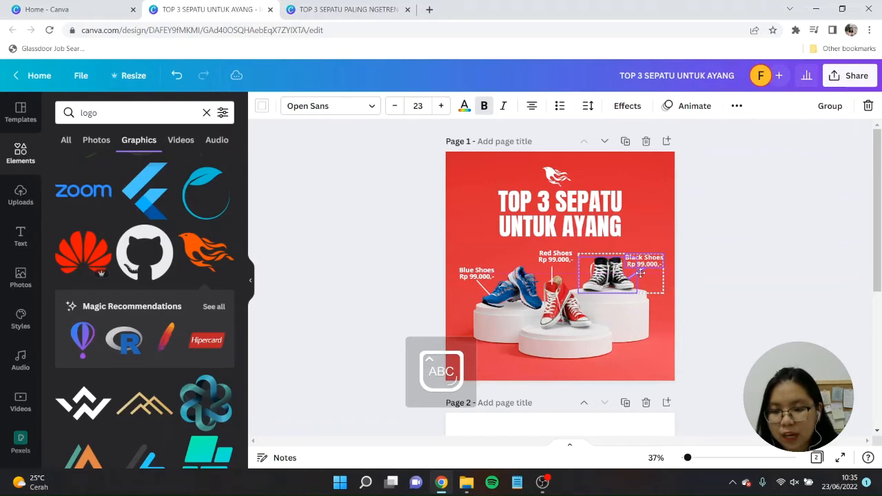
left_click(765, 297)
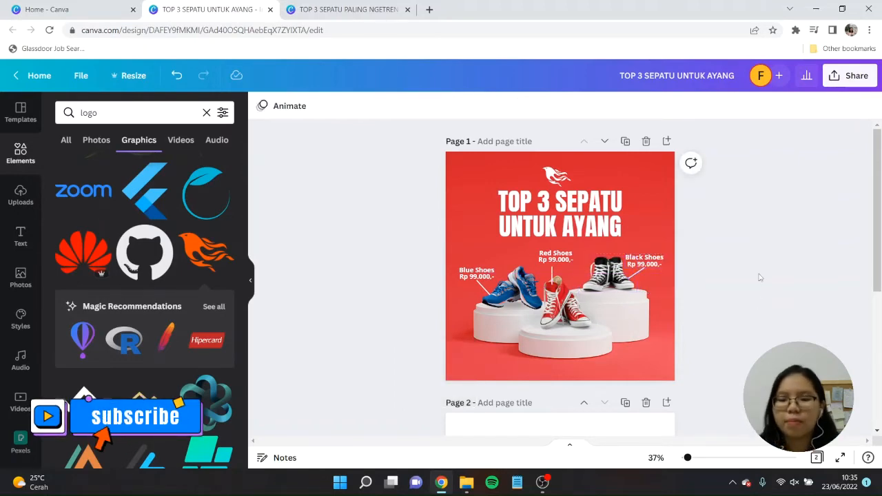
Step: Nudge the black shoes slightly down and to the left on their podium
scroll(760, 278, "up", 3)
scroll(759, 274, "down", 2)
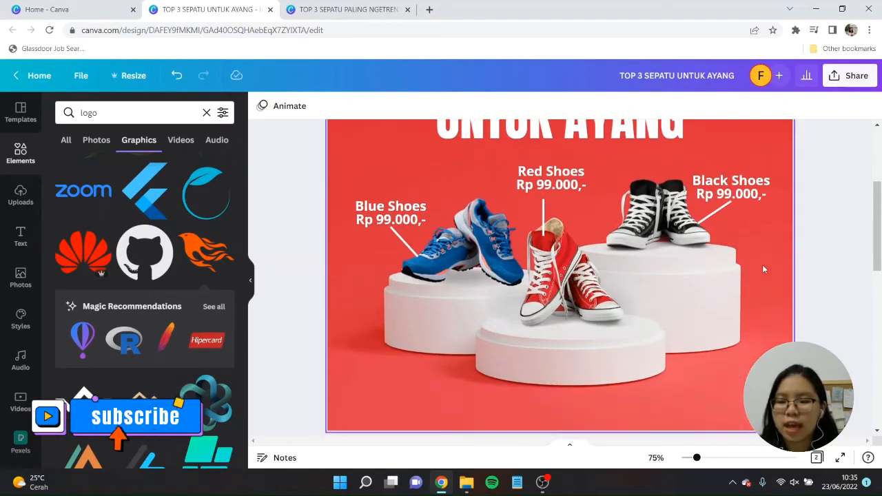
left_click(661, 233)
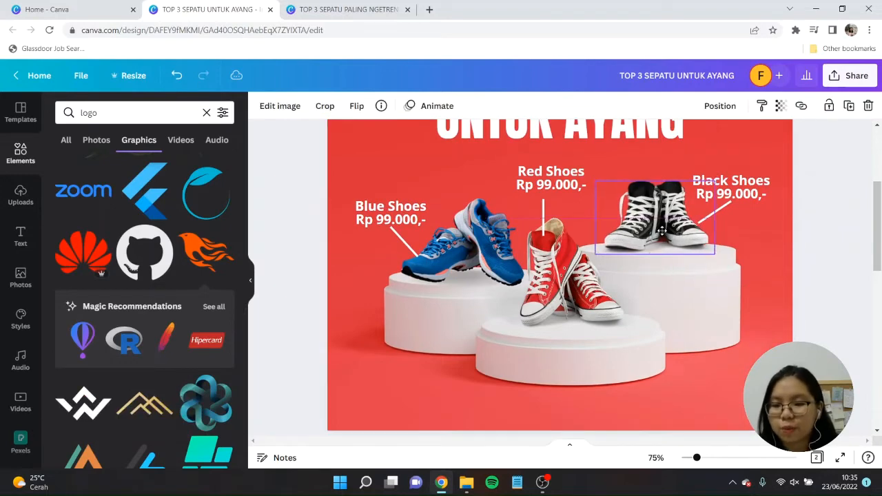
left_click(774, 239)
Step: Move the heading slightly below the logo and enlarge its text to size 94,2
scroll(560, 332, "up", 4)
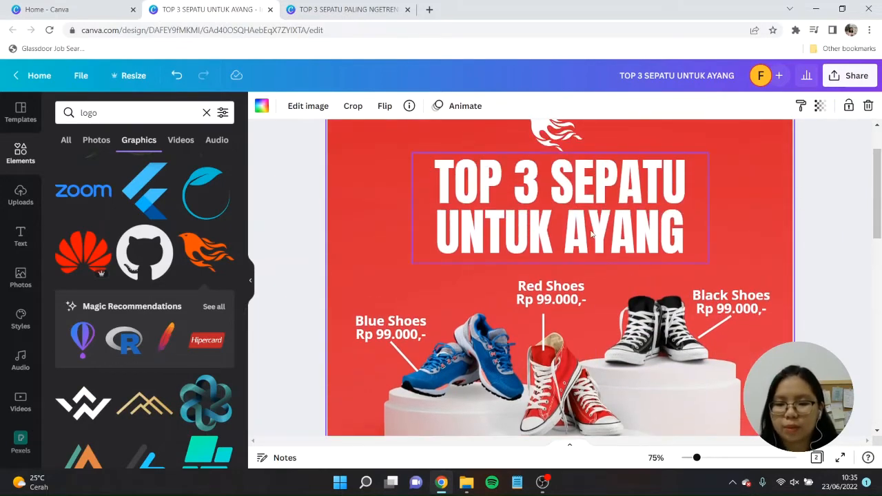
left_click_drag(591, 235, 673, 238)
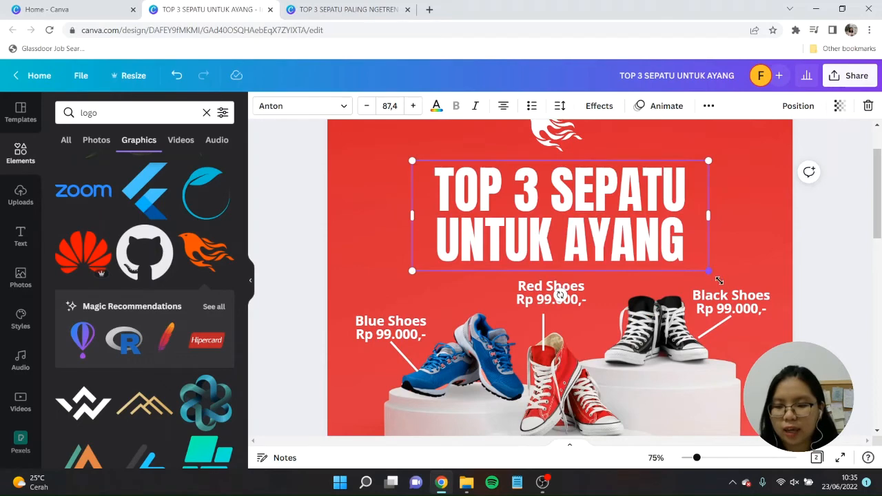
mouse_move(709, 271)
left_mouse_down()
mouse_move(736, 278)
mouse_move(719, 272)
left_mouse_up()
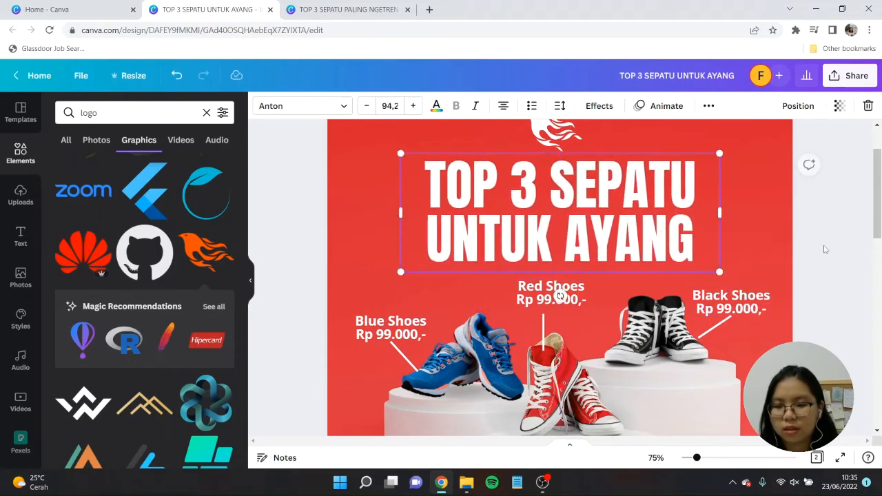
left_click(844, 249)
key("ctrl+minus")
key("ctrl+minus")
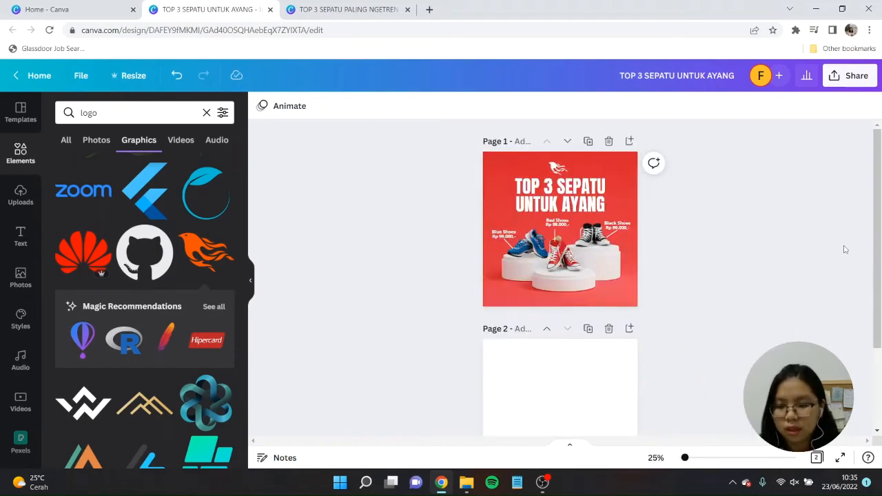
key("ctrl+plus")
scroll(844, 249, "up", 2)
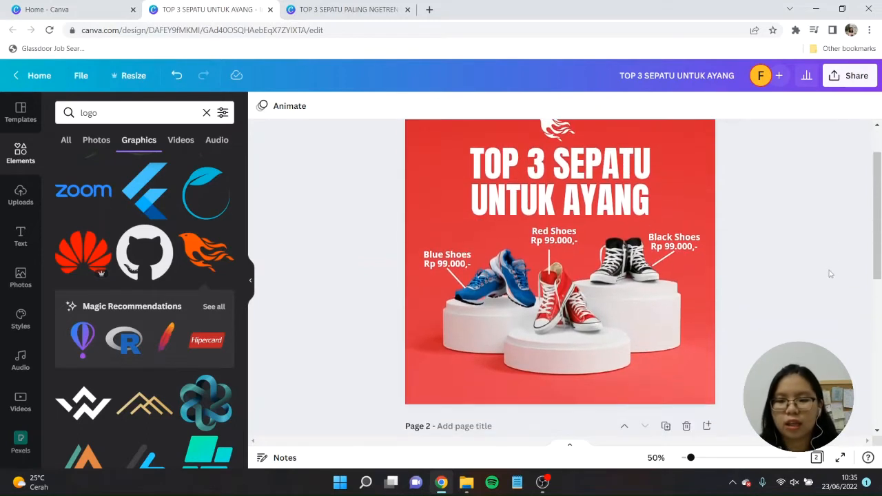
scroll(768, 271, "down", 1)
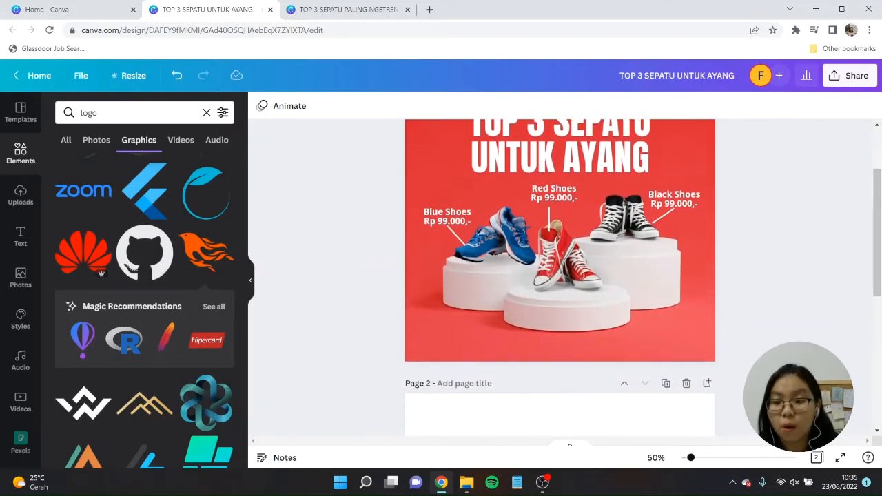
Step: Search the elements for "SHAPE", insert a square, and flatten it into a bar of about 324 by 74
left_click(21, 153)
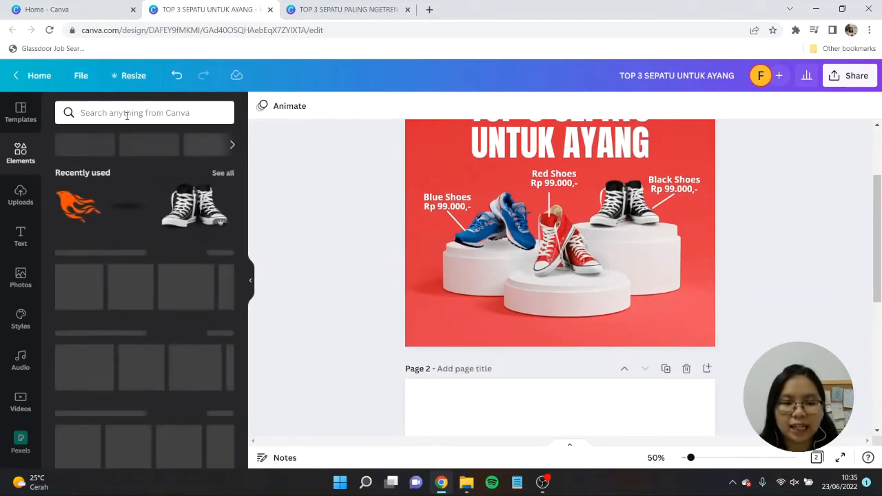
left_click(132, 112)
type("SHAPE")
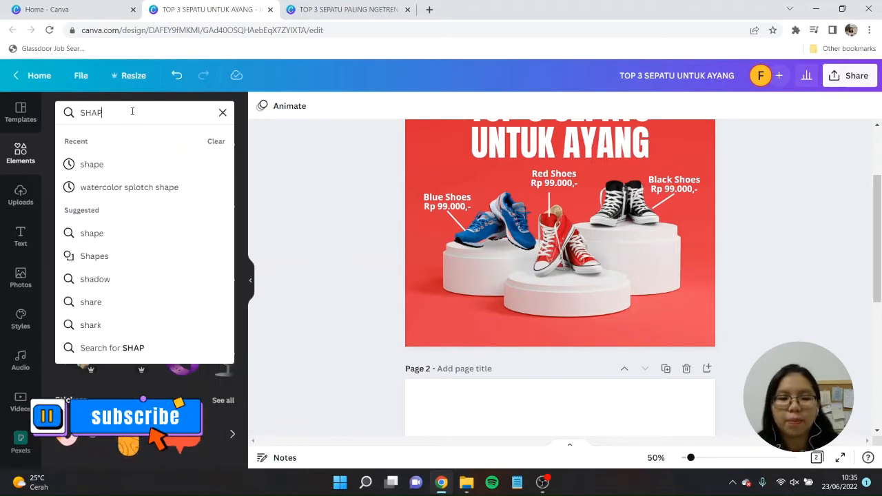
key("Return")
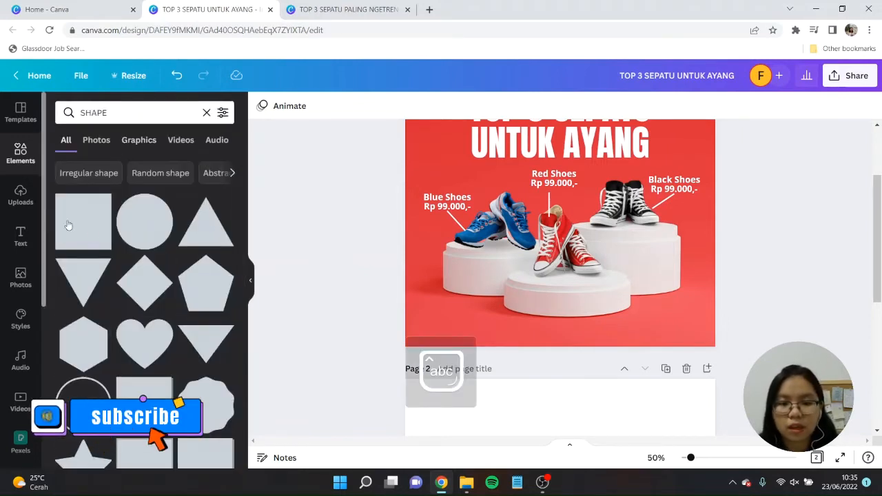
left_click(68, 227)
left_click_drag(559, 147, 559, 219)
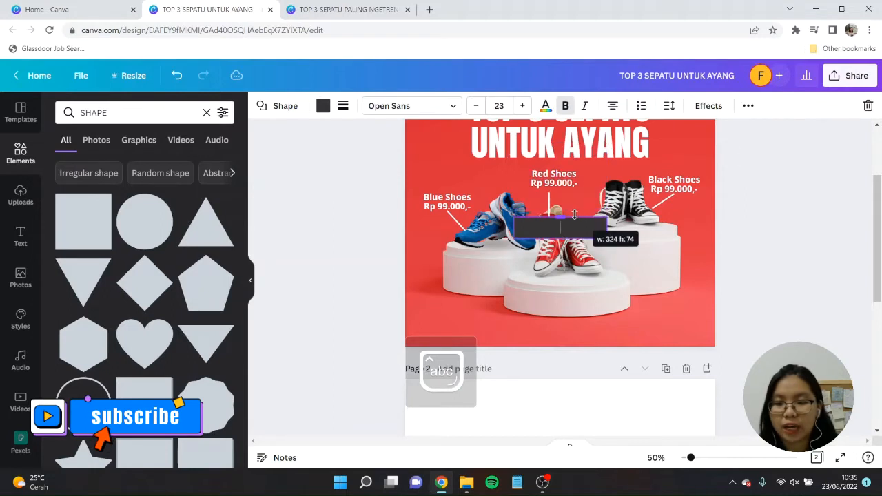
Step: Stretch the bar across the bottom edge of page 1 to about 1,298 by 84 and fill it with white
double_click(430, 264)
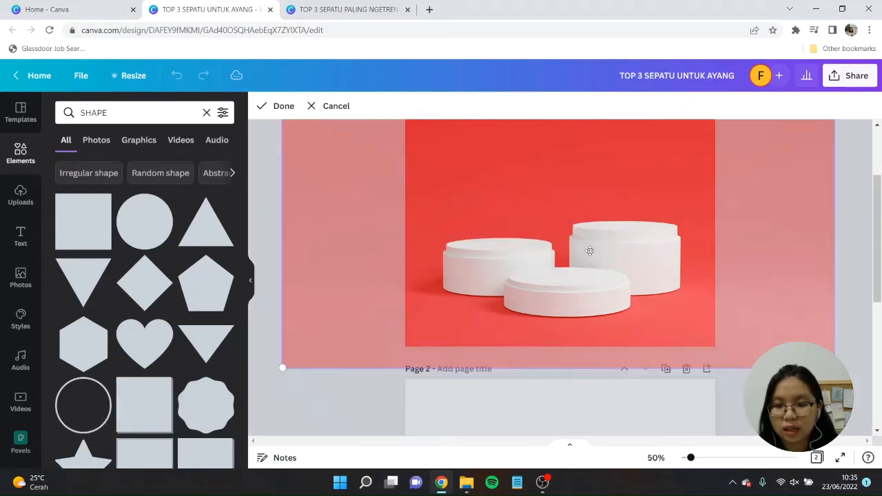
left_click(860, 297)
left_click_drag(577, 239, 770, 333)
left_click_drag(585, 325, 524, 303)
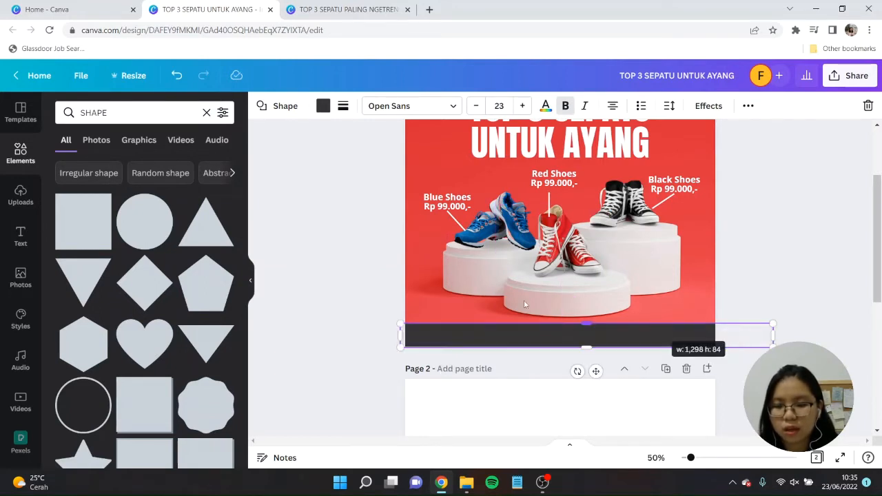
left_click(323, 106)
left_click(158, 165)
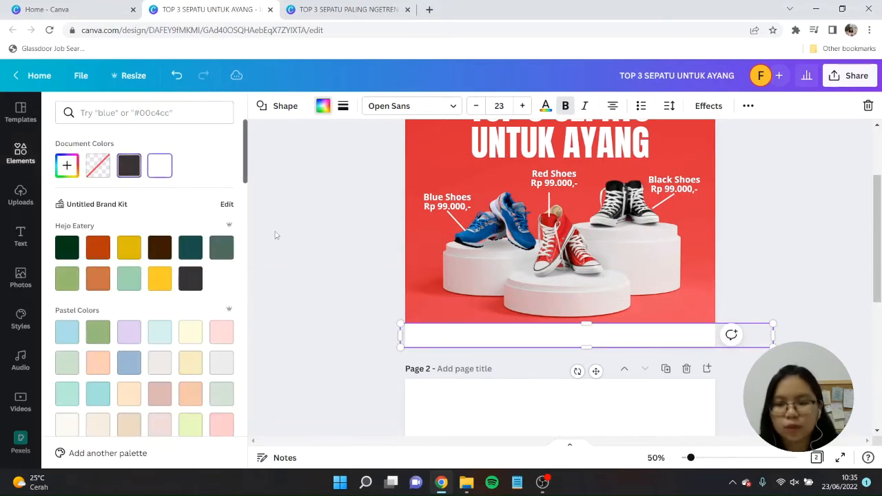
left_click(338, 256)
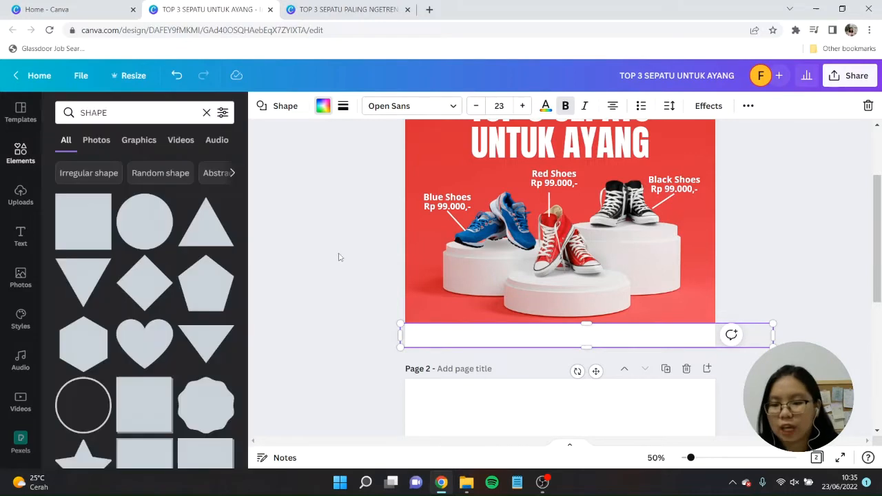
Step: Add a text box reading "Buruan Beliin Ayang di" to page 1
left_click(689, 288)
key("t")
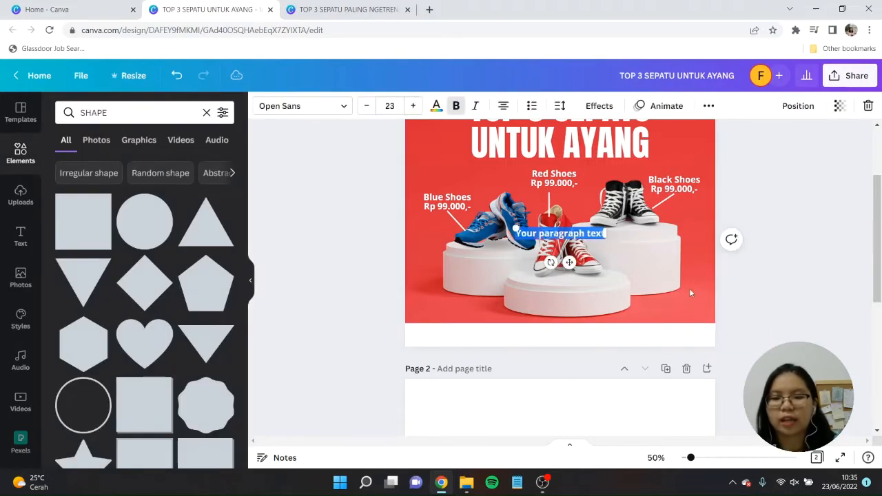
key("BackSpace")
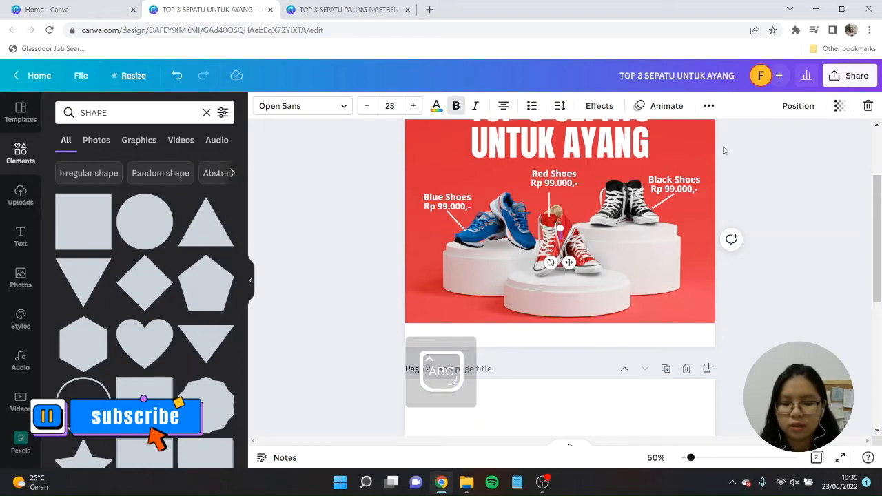
type("Bituan")
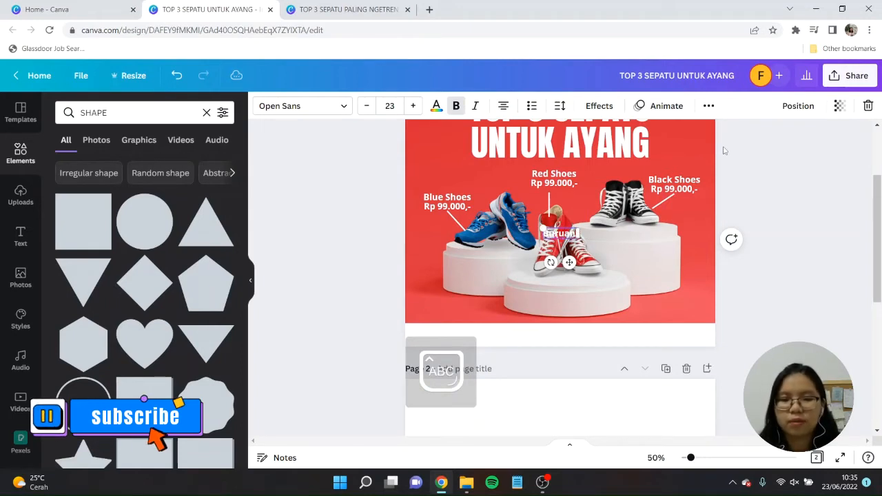
type(" Beliin Ayang di")
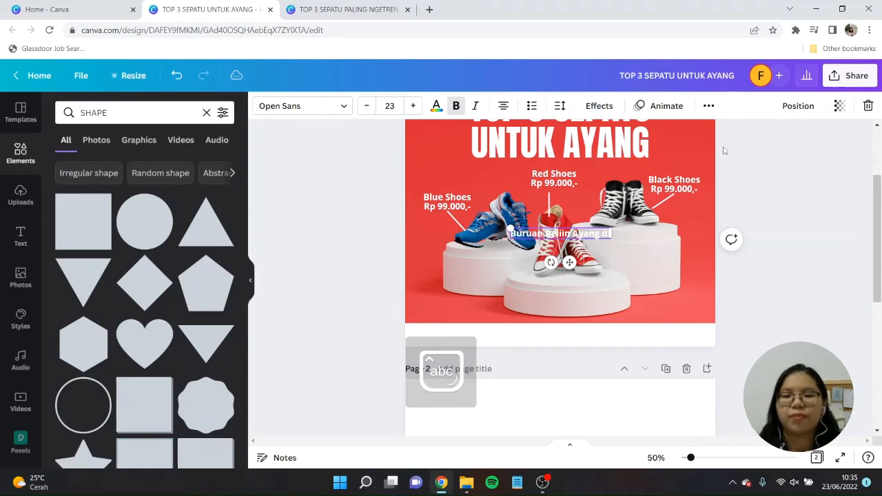
Step: Colour the "Buruan Beliin Ayang di" text red by sampling the page's red background
key("ctrl+a")
left_click(436, 106)
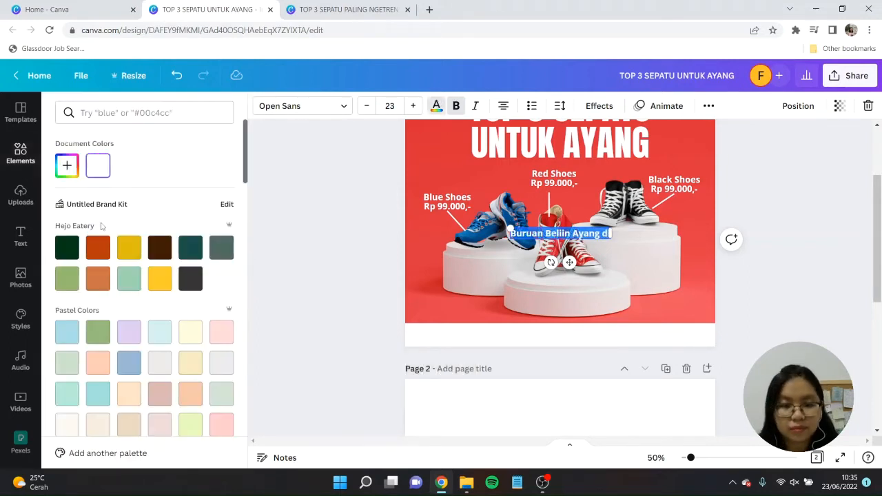
left_click(62, 169)
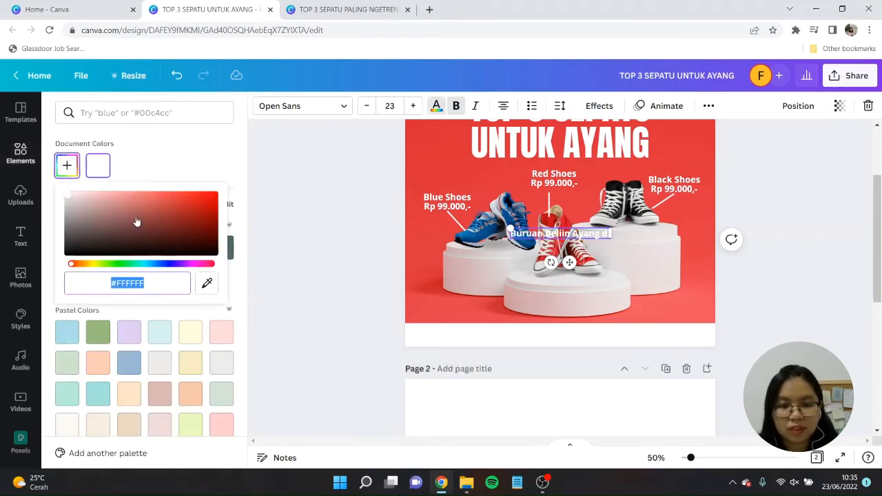
left_click(207, 286)
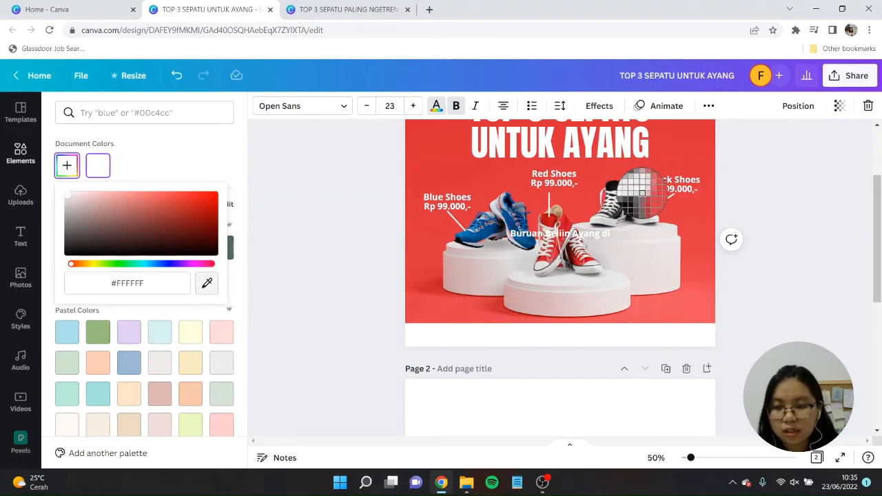
left_click(666, 159)
left_click(736, 289)
Step: Shrink the "Buruan Beliin Ayang di" text to size 17,9 and place it near the left end of the white bar
left_click(587, 234)
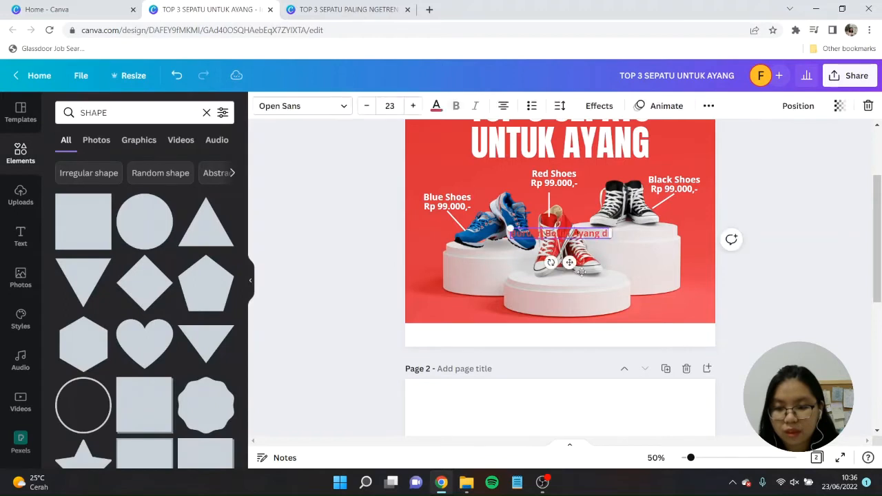
left_click_drag(581, 272, 506, 336)
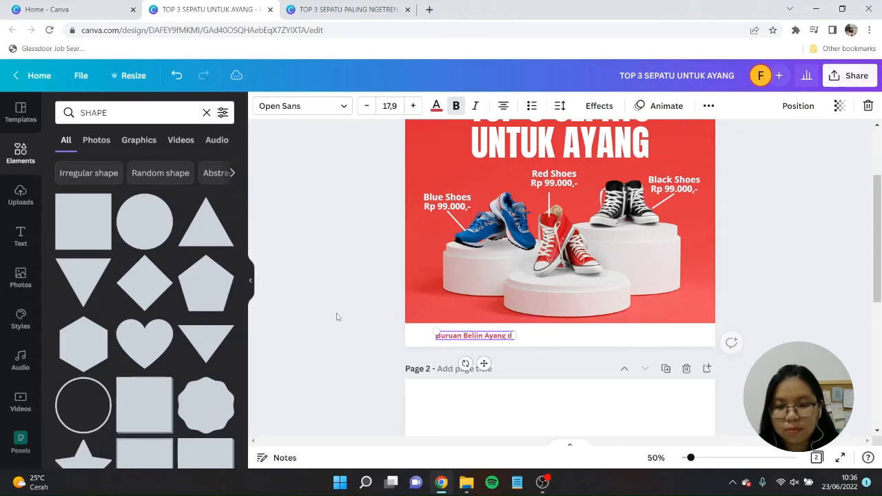
left_click(308, 272)
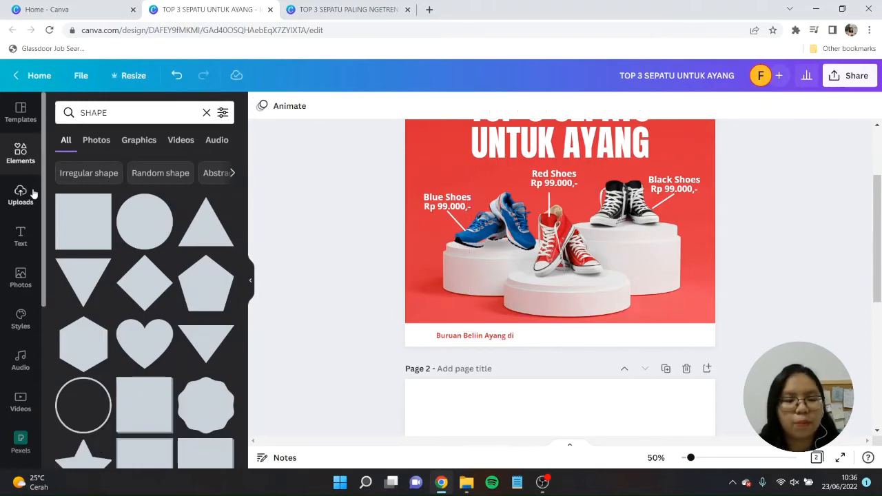
Step: Search the uploads for "shopee", insert the orange bag logo, and place it as a small icon beside the text on the white bar
left_click(21, 194)
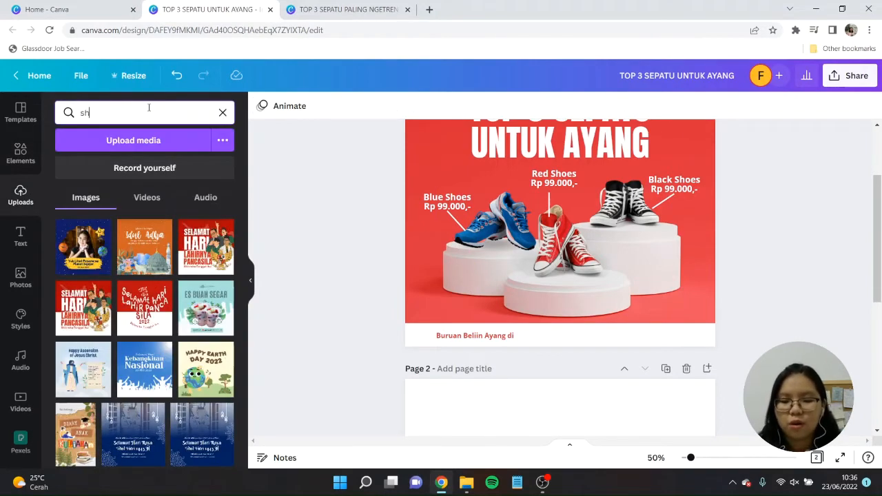
left_click(153, 106)
type("shopee")
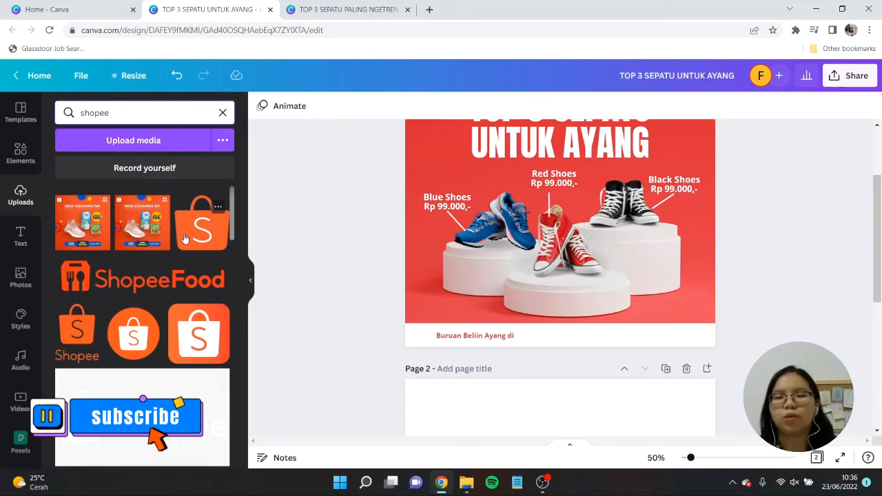
left_click(218, 229)
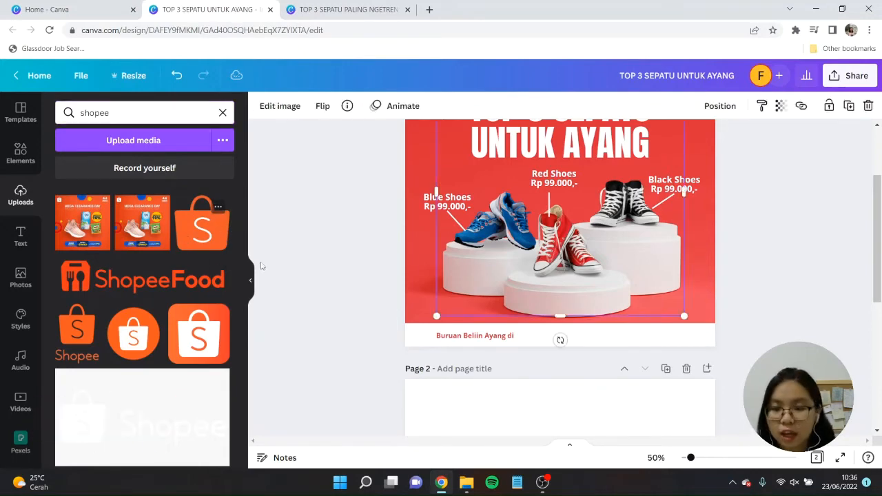
left_click_drag(687, 184, 450, 304)
scroll(504, 309, "down", 3)
left_click_drag(452, 340, 554, 365)
left_click(753, 299)
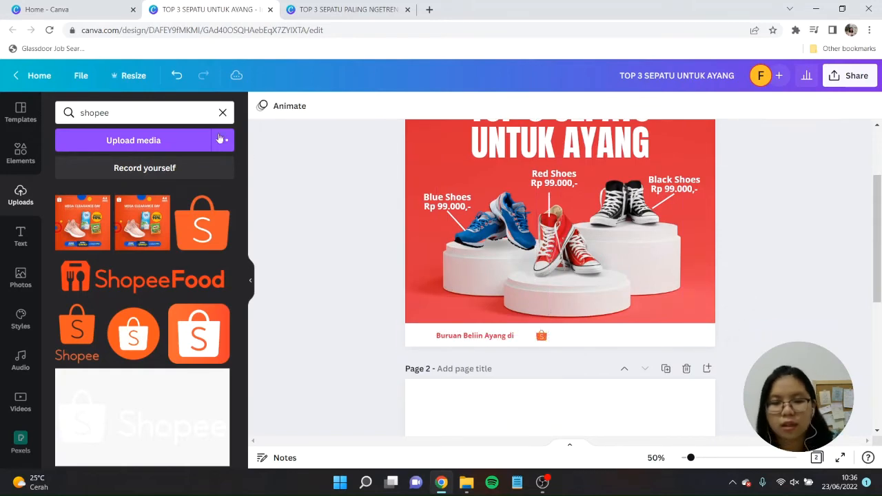
Step: Search the uploads for "tokopedia", insert the green owl bag logo, and place it as a small icon on the white bar
left_click(148, 105)
type("ti")
key("BackSpace")
type("okop")
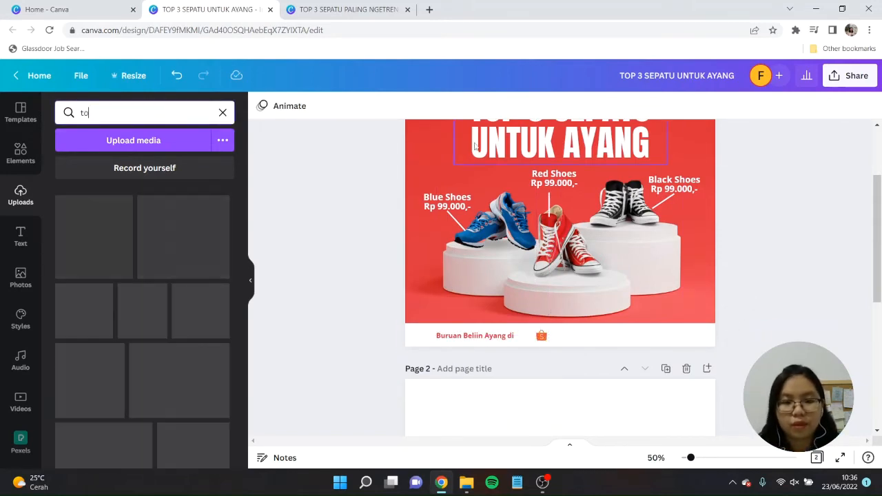
key("Return")
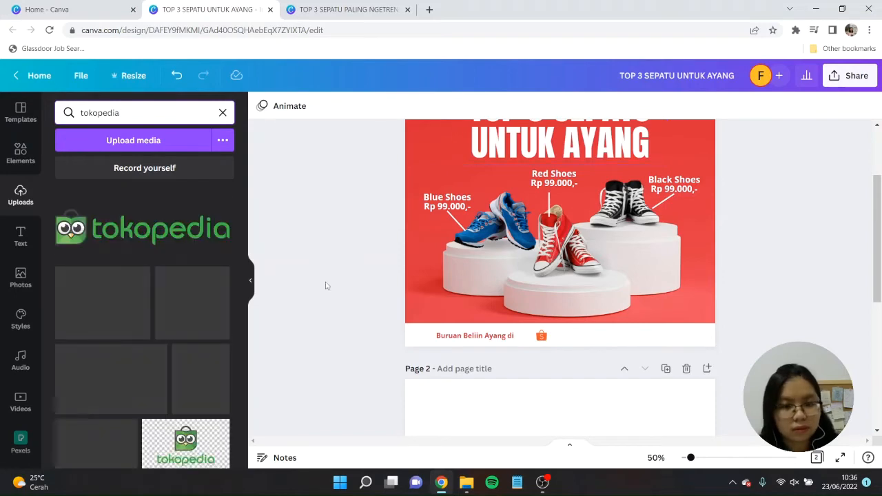
left_click(192, 313)
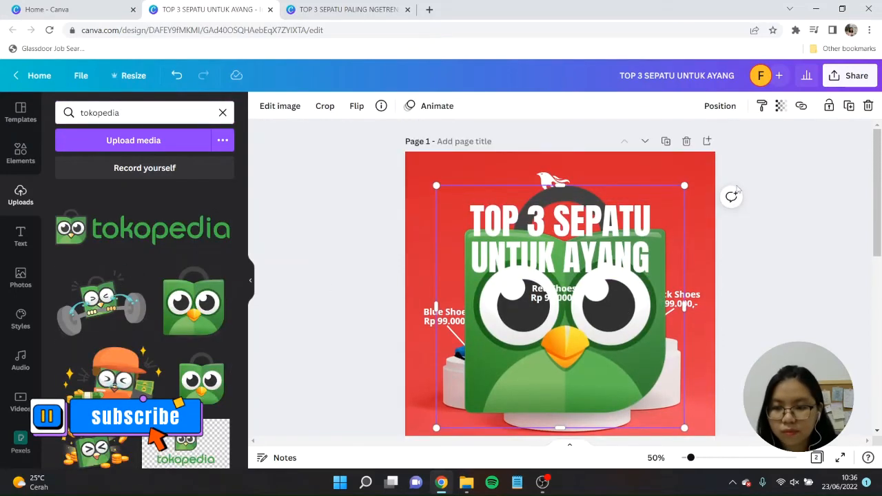
left_click_drag(686, 184, 598, 335)
Step: Raise the Shopee icon and fine-tune its size, and move the Tokopedia icon further right along the white bar
key("ctrl+plus")
key("ctrl+plus")
key("ctrl+plus")
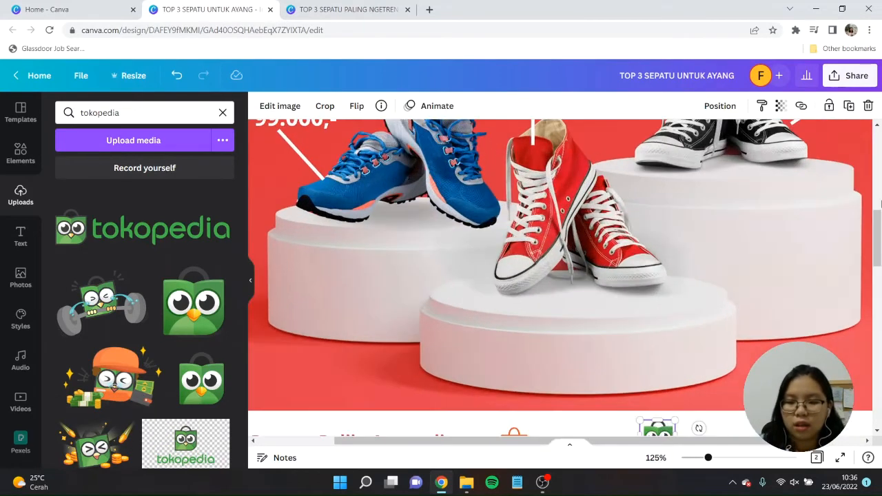
scroll(704, 303, "down", 3)
mouse_move(518, 272)
left_mouse_down()
mouse_move(535, 286)
mouse_move(518, 265)
left_mouse_up()
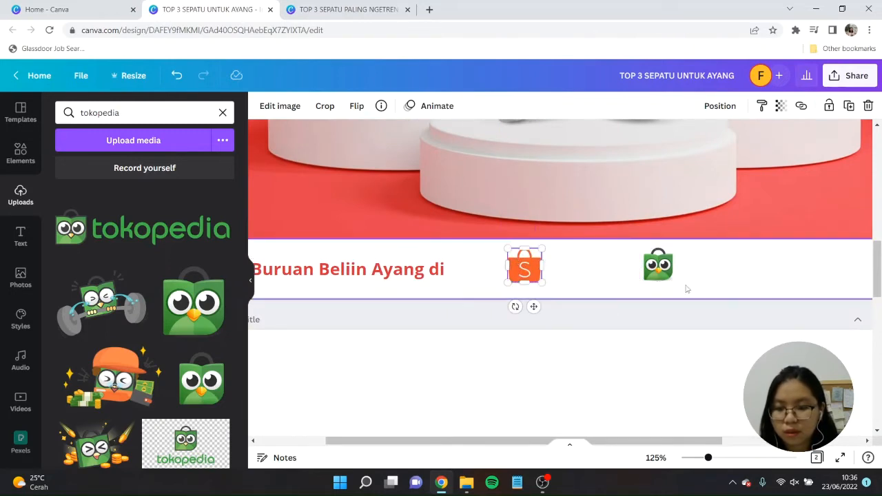
left_click_drag(665, 269, 761, 265)
left_click(522, 268)
left_click_drag(543, 246, 542, 248)
left_click(386, 275)
key("ctrl+d")
left_click_drag(396, 287, 665, 276)
double_click(667, 279)
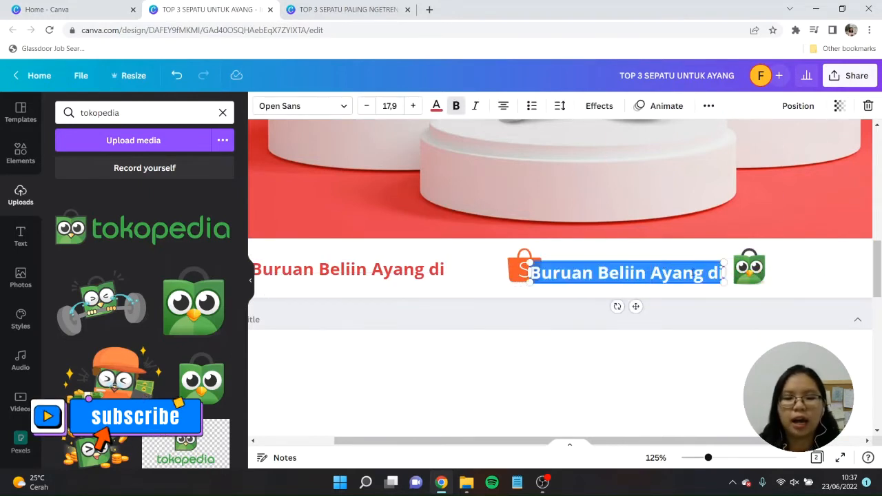
type("@untukayang")
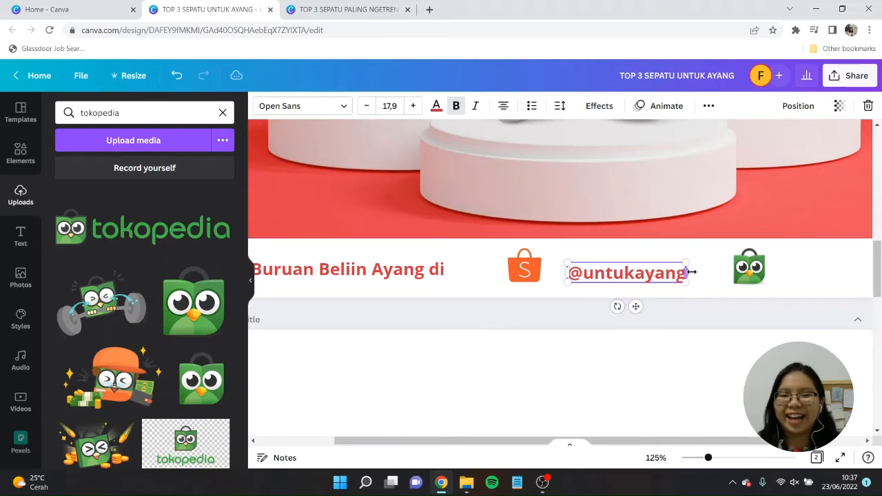
left_click(695, 259)
left_click_drag(629, 270, 844, 270)
key("ctrl+d")
key("ctrl+minus")
key("ctrl+minus")
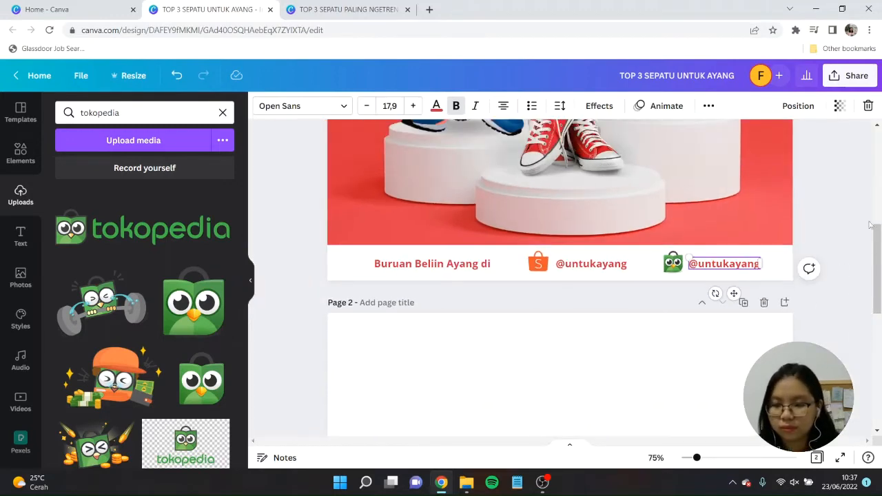
Step: Bring the Tokopedia icon and its text closer to the Shopee pair, and shift both shop pairs and "Buruan Beliin Ayang di" slightly right
left_click(673, 266, "shift")
left_click_drag(673, 266, 645, 266)
left_click(540, 264, "shift")
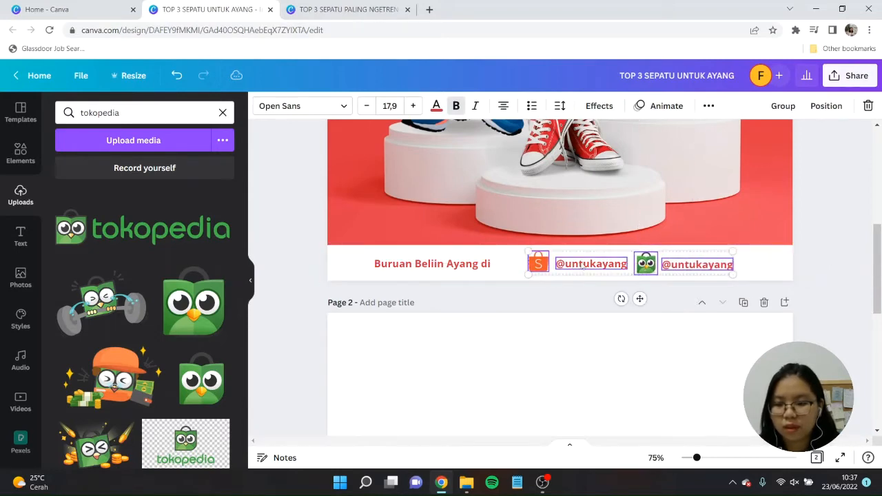
left_click_drag(584, 267, 591, 267)
left_click_drag(462, 263, 480, 261)
left_click(840, 239)
scroll(837, 220, "up", 3)
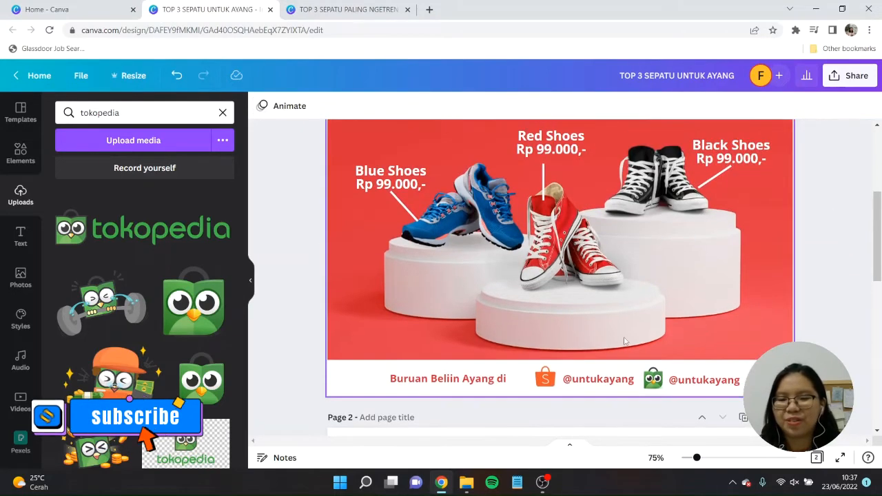
left_click(545, 378)
left_click(587, 381, "shift")
left_click_drag(583, 382, 581, 382)
left_click(828, 275)
scroll(826, 275, "down", 2)
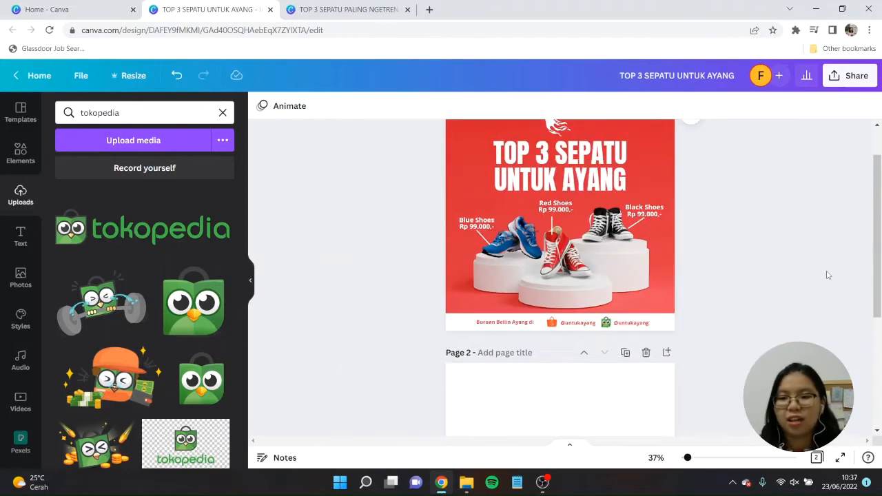
scroll(827, 275, "up", 1)
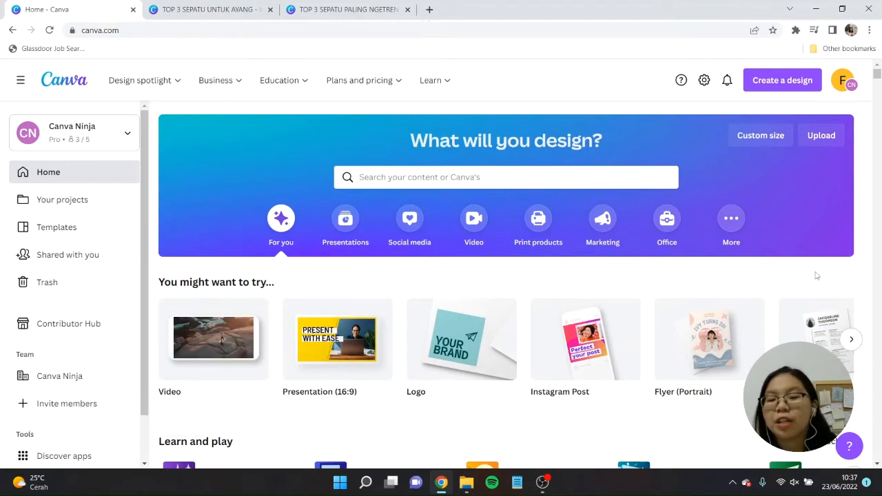
Step: Create a new blank Instagram Post design and set its page background to the pale blue #CED0FF
left_click(615, 341)
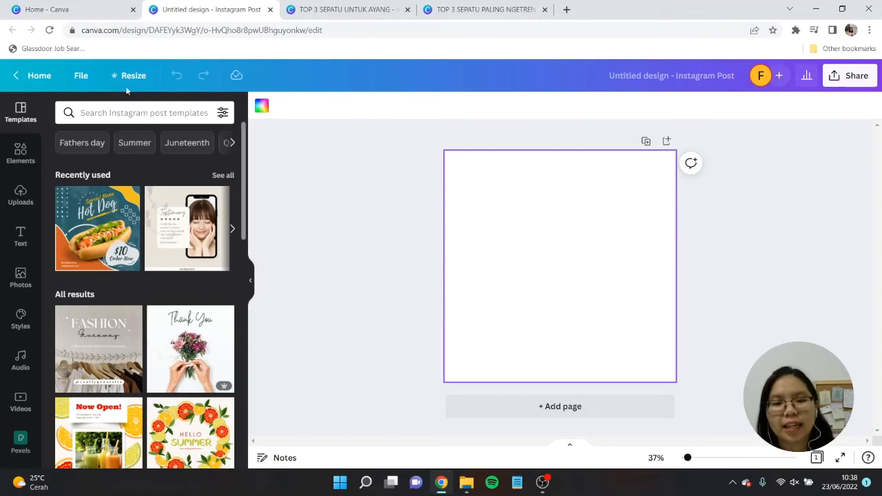
left_click(261, 106)
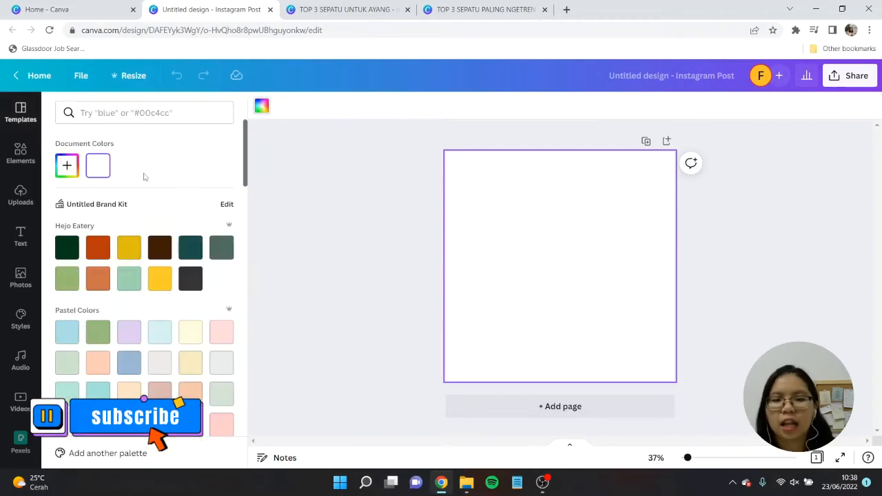
left_click(69, 164)
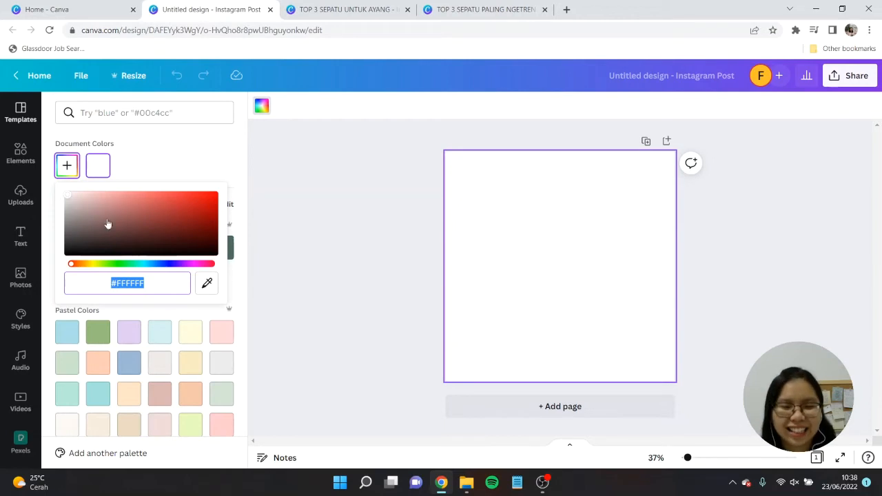
left_click_drag(82, 266, 86, 268)
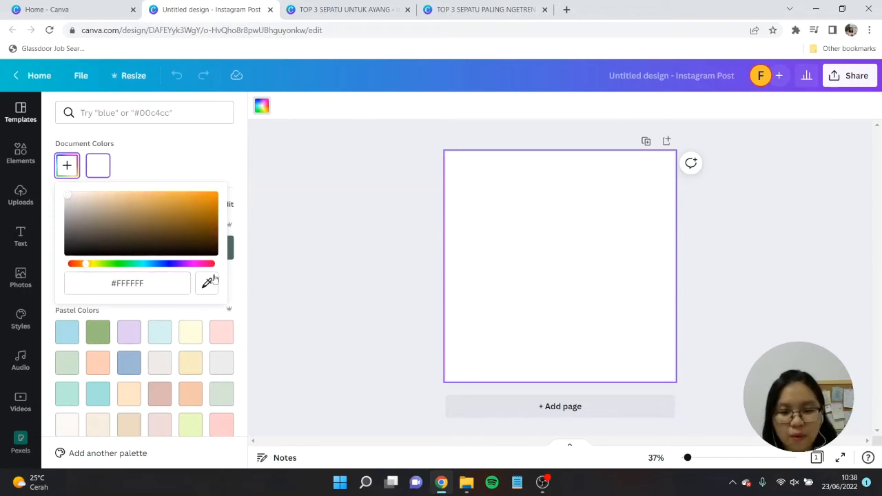
left_click(99, 197)
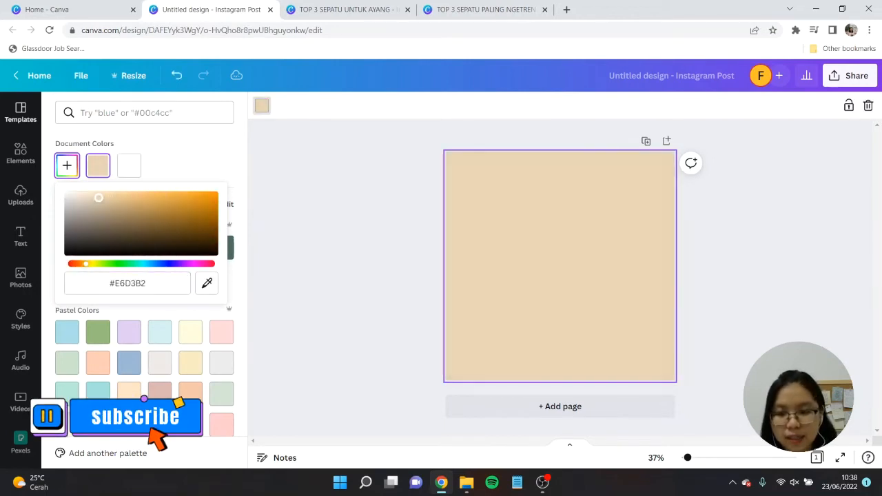
left_click_drag(98, 195, 95, 193)
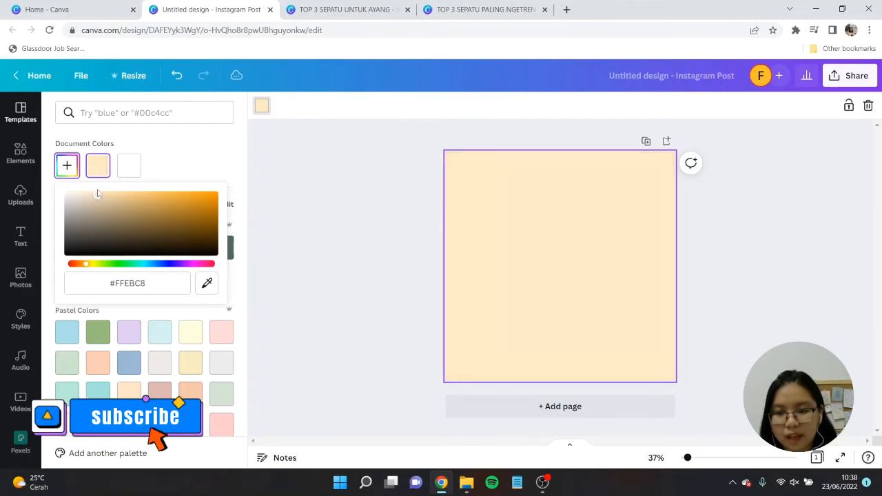
left_click(95, 266)
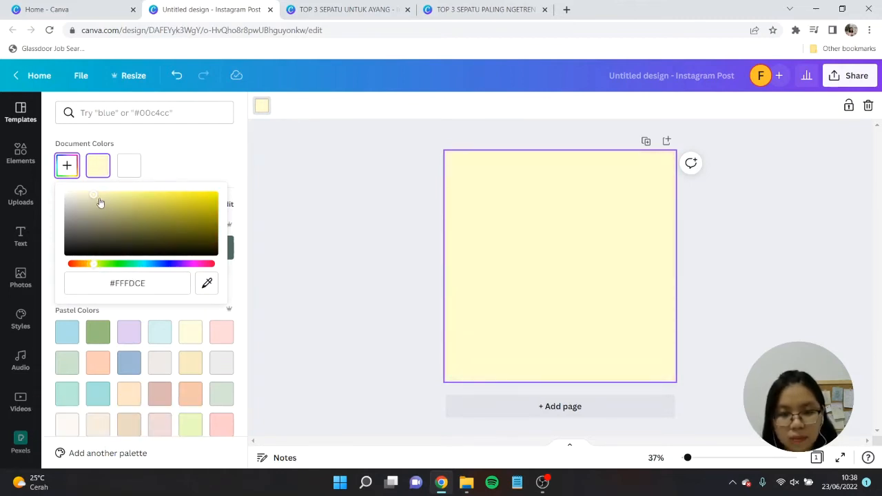
left_click(170, 265)
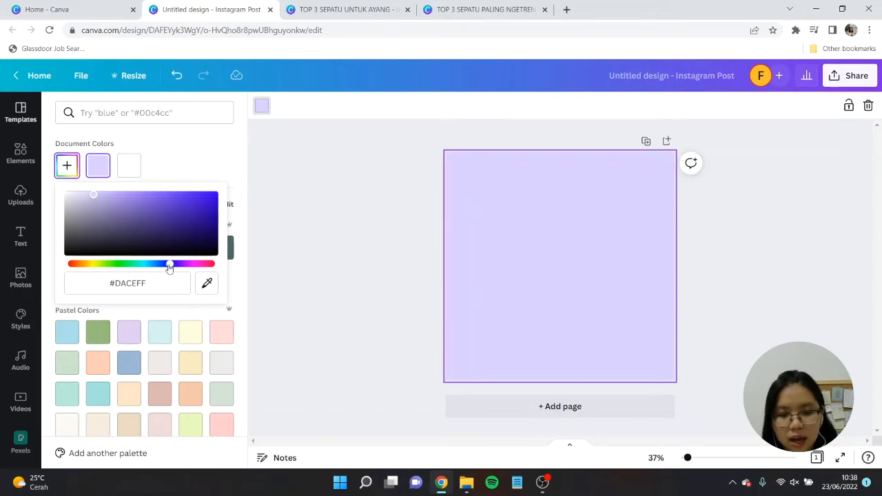
left_click_drag(169, 268, 159, 269)
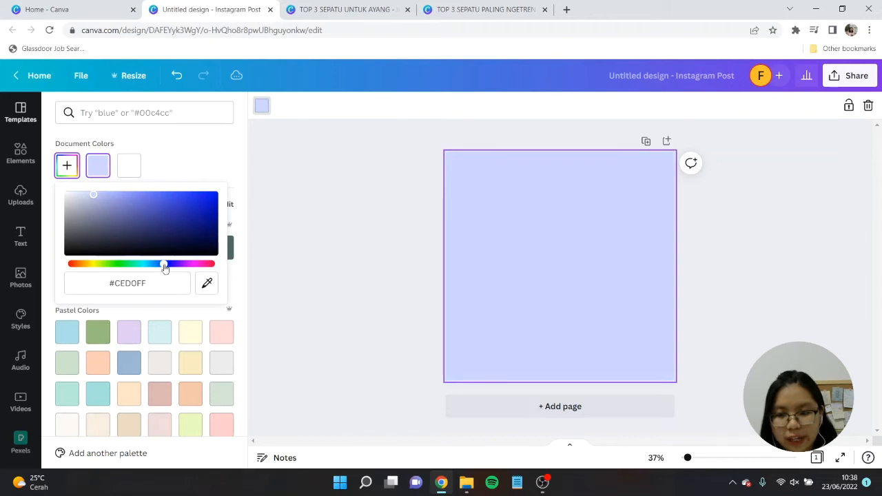
left_click(375, 293)
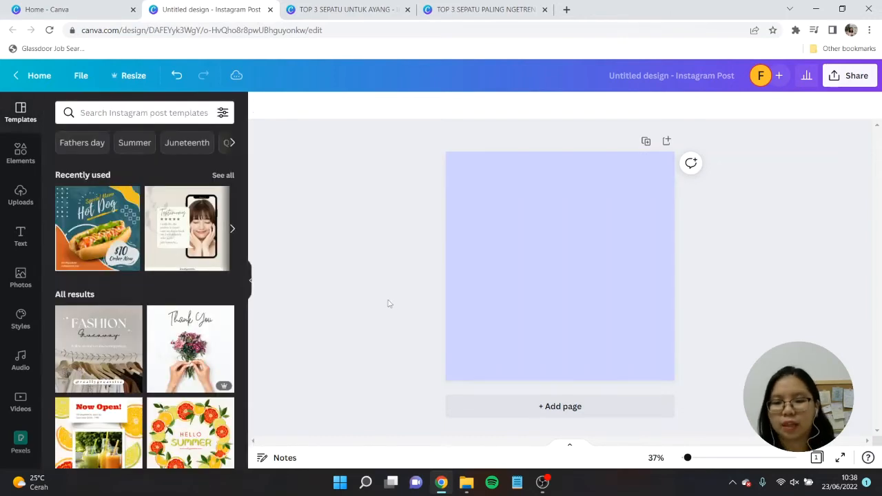
Step: Examine the page background's colour code in the custom colour picker
left_click(21, 153)
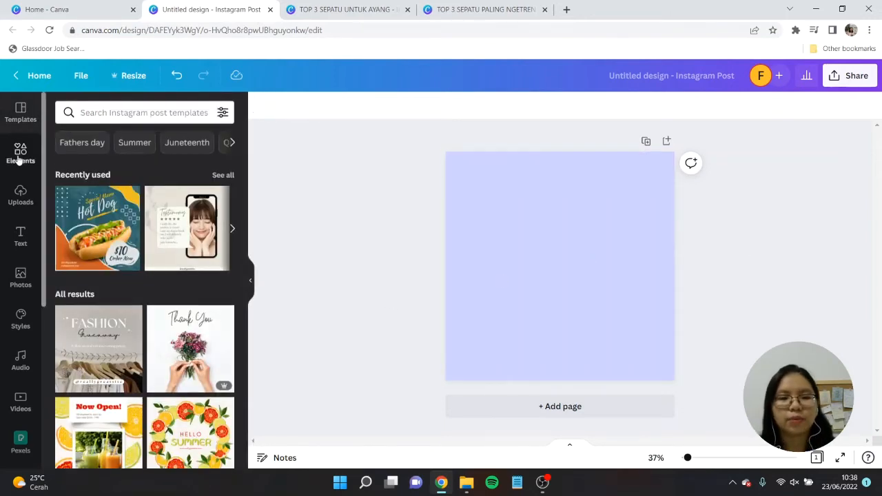
left_click(451, 268)
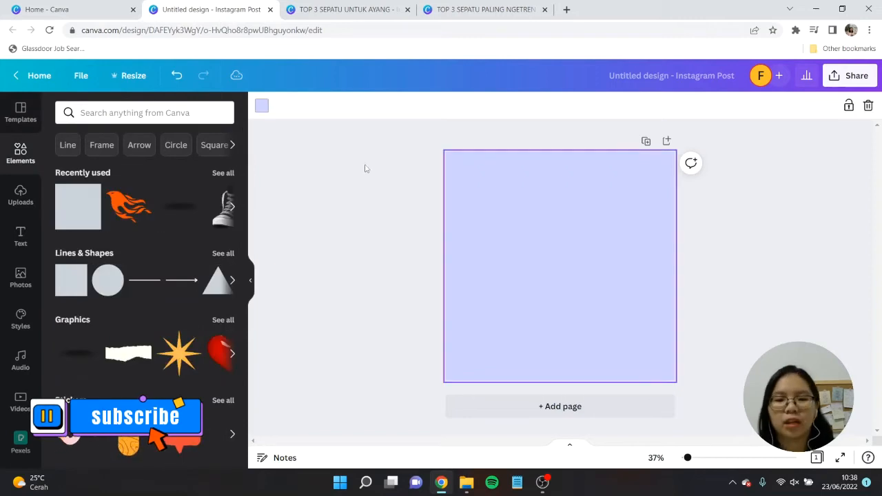
left_click(261, 105)
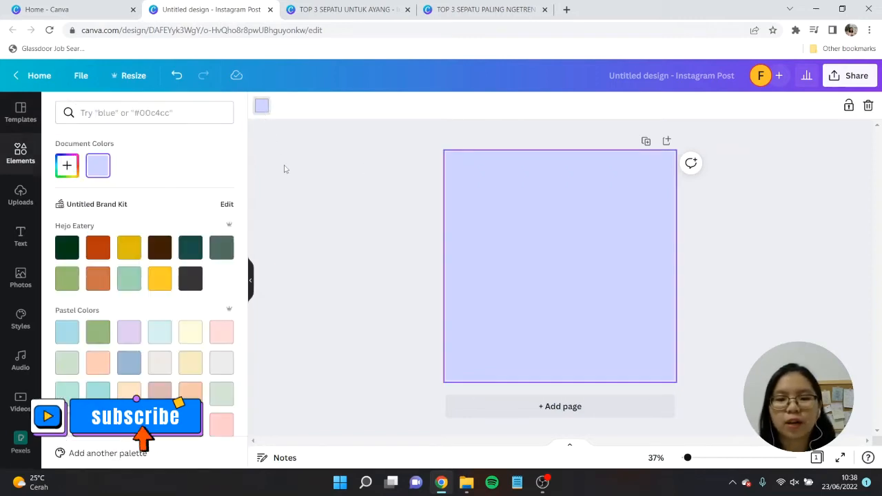
left_click(57, 174)
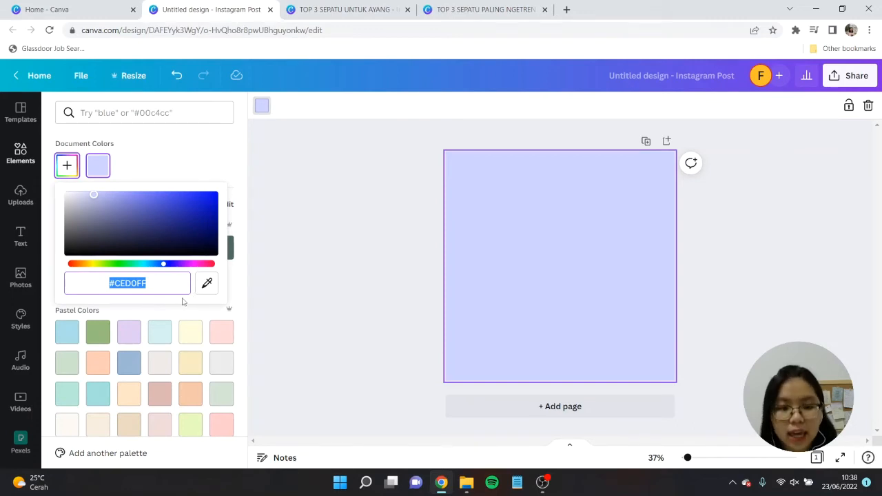
left_click(355, 238)
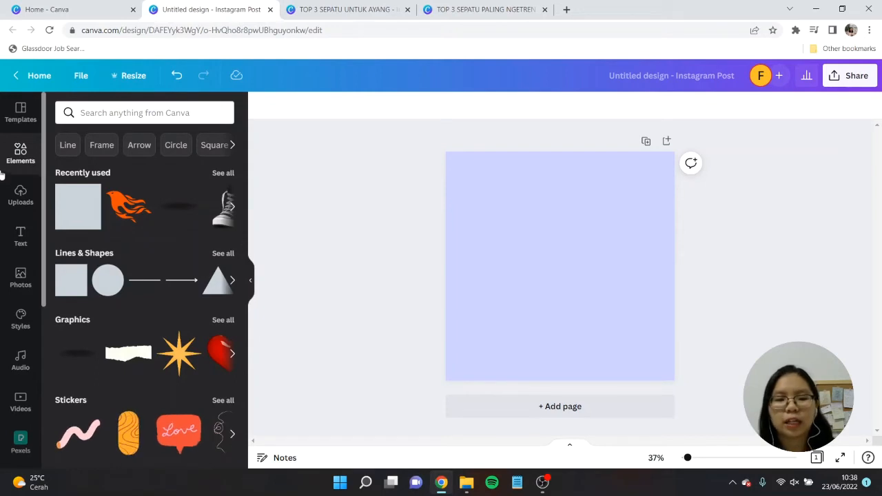
Step: Search the element graphics for "podium" and insert the grey two-cylinder podium
left_click(111, 114)
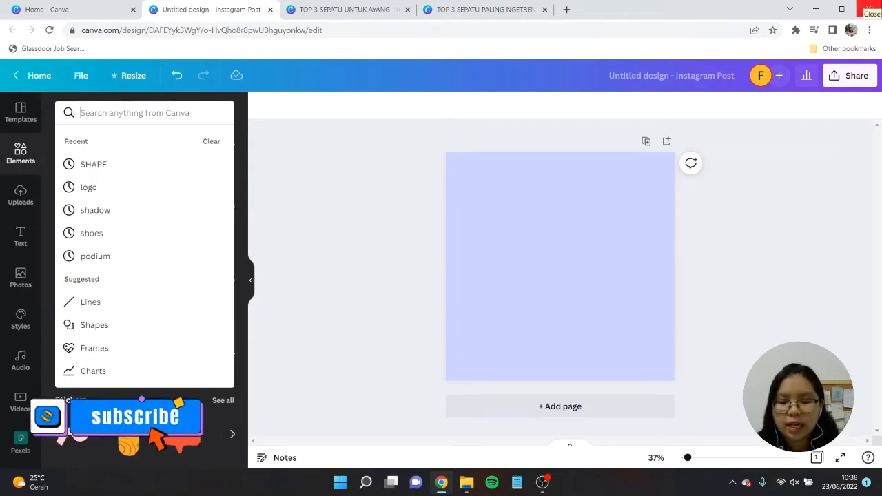
type("podium")
key("Return")
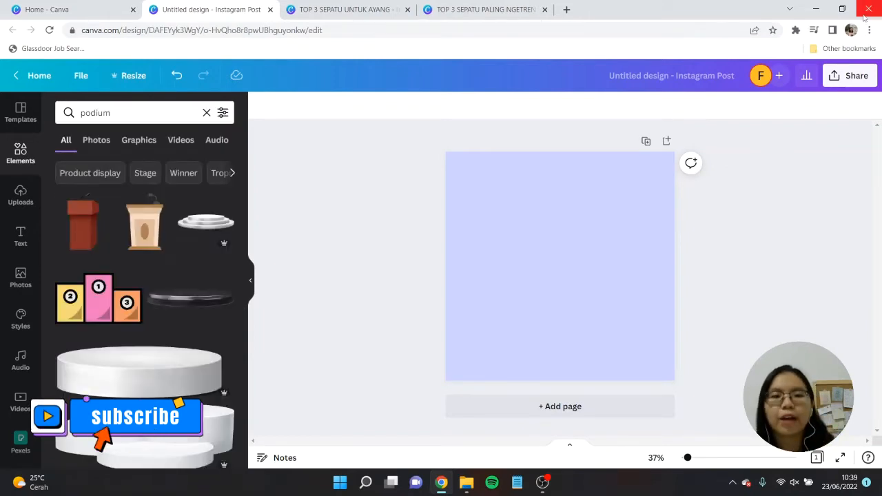
left_click(141, 140)
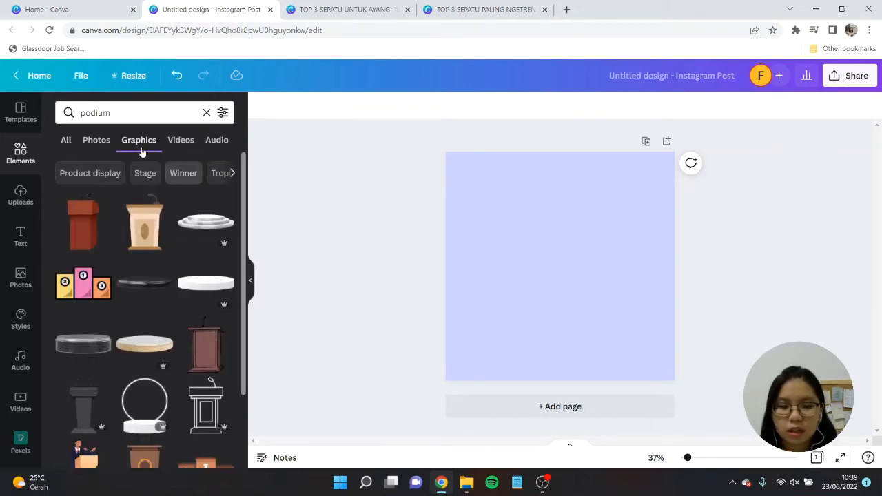
scroll(145, 214, "down", 5)
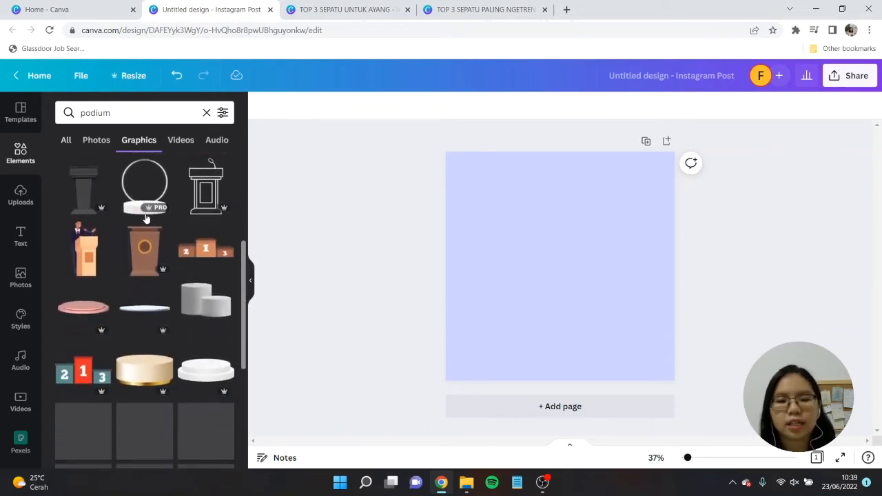
scroll(146, 219, "down", 1)
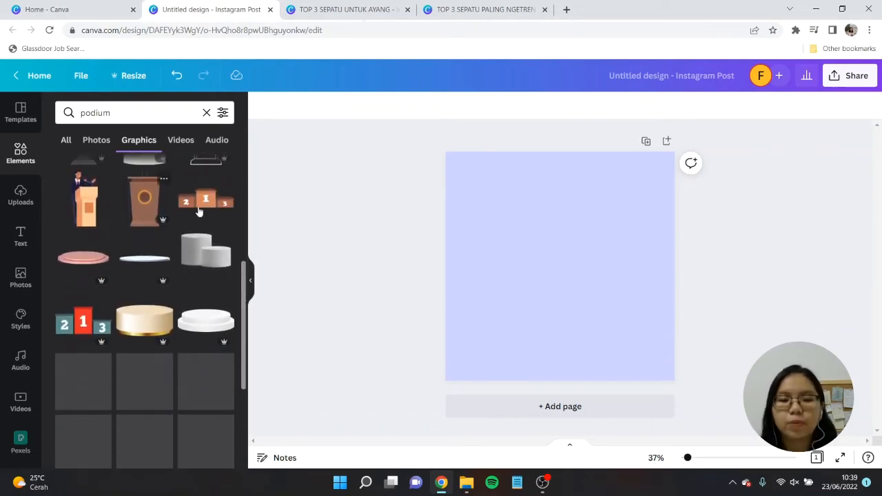
left_click(203, 259)
Step: Enlarge the two-cylinder podium to most of the page's width and place it so its base runs off the page's bottom edge
left_click_drag(605, 309, 645, 344)
left_click_drag(586, 281, 564, 364)
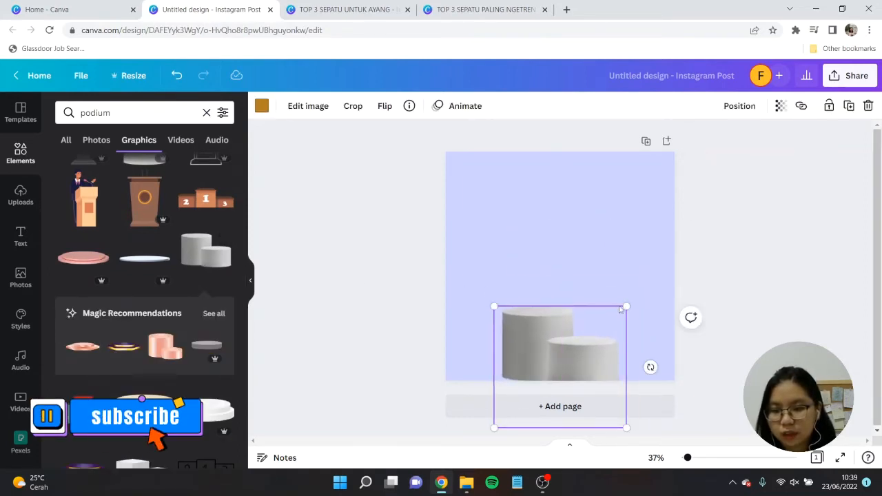
left_click_drag(625, 305, 685, 252)
left_click_drag(586, 309, 558, 341)
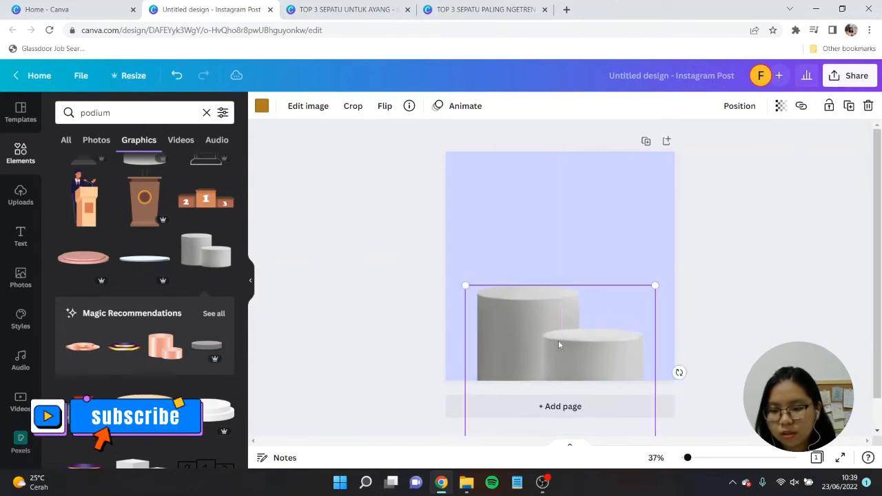
mouse_move(600, 319)
left_mouse_down()
mouse_move(602, 309)
mouse_move(606, 320)
left_mouse_up()
left_click(716, 326)
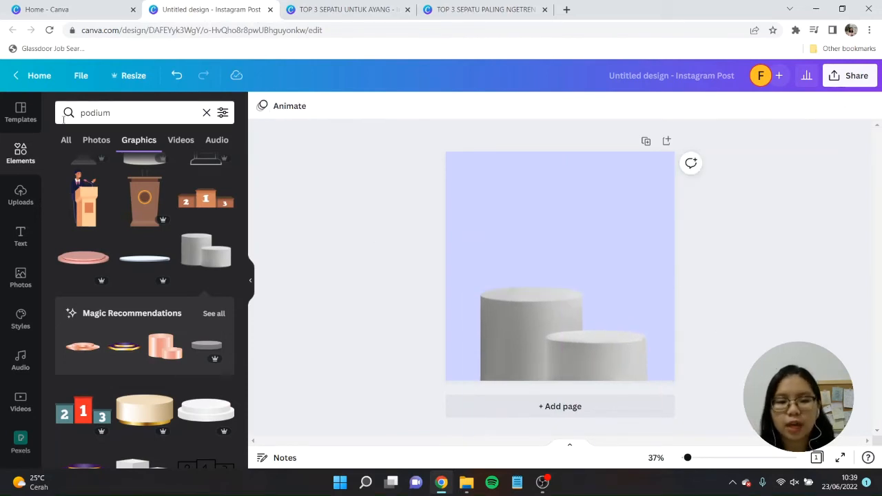
Step: Search the element photos for "cosmetic" and browse for a product to stand on the podium
left_click(101, 143)
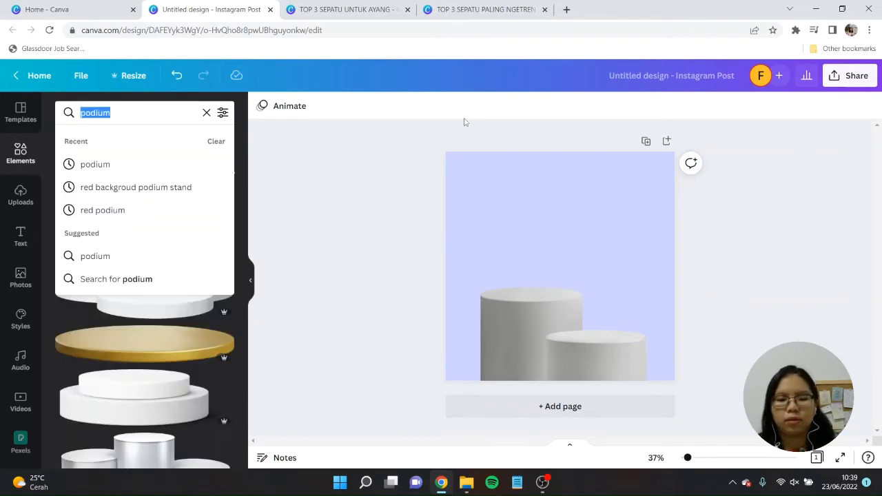
type("cu")
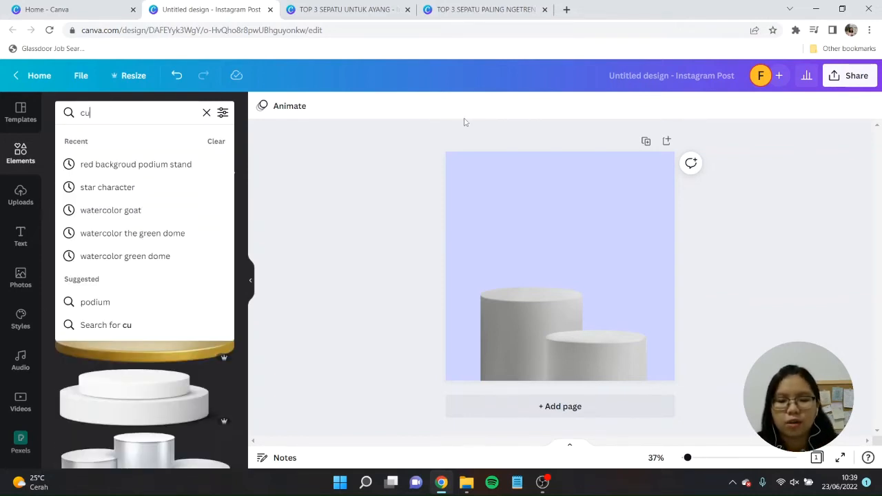
key("BackSpace")
type("osmetic")
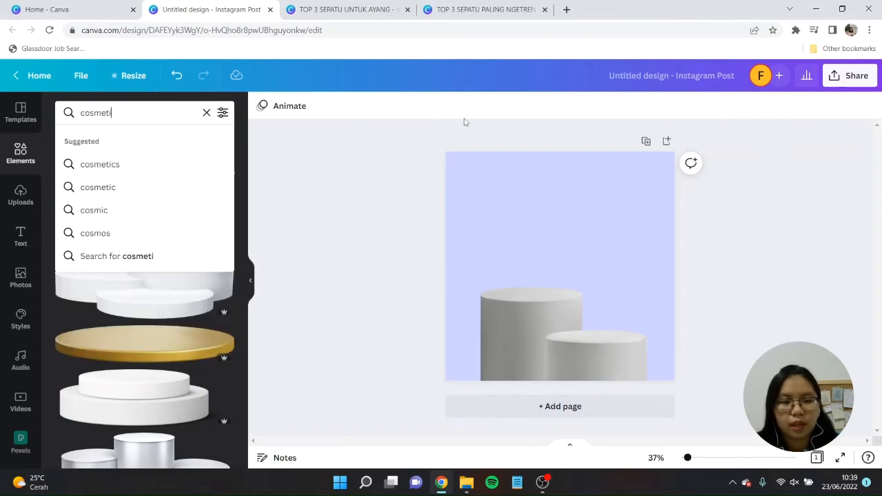
key("Return")
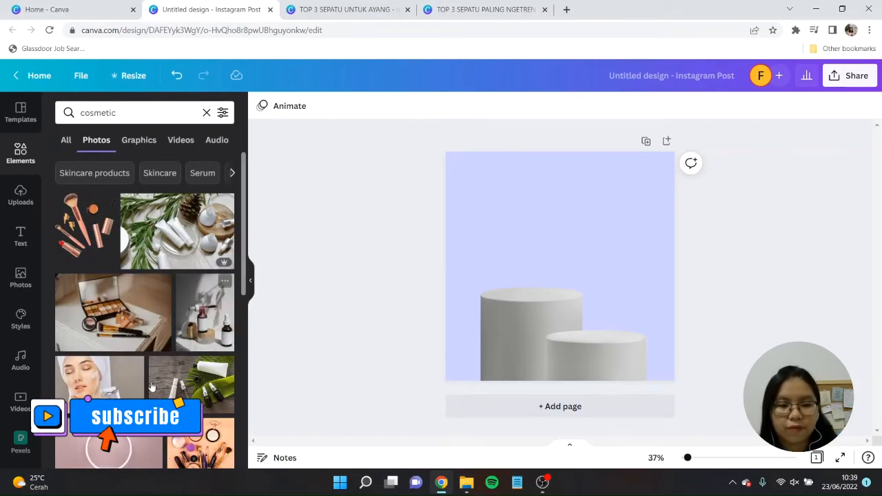
scroll(165, 245, "down", 5)
scroll(165, 245, "up", 5)
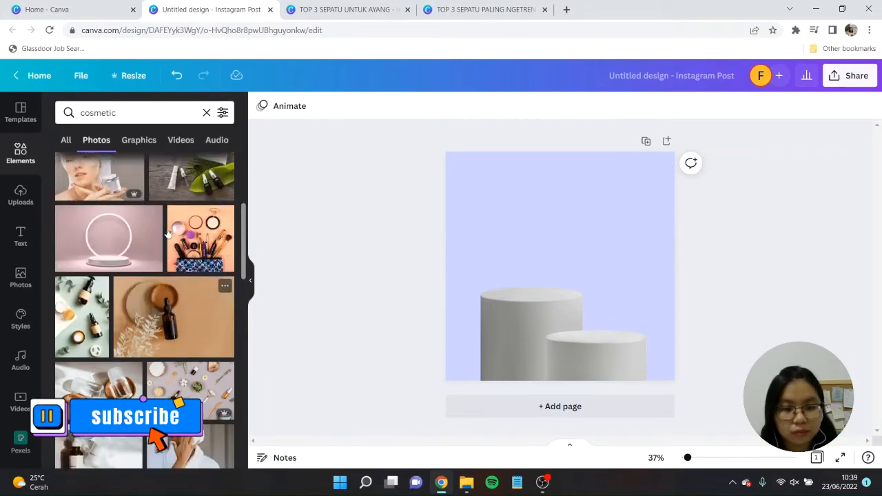
Step: Search the element photos for "cosmetic png" and insert the red cosmetic tube
left_click(153, 114)
type("png")
key("Return")
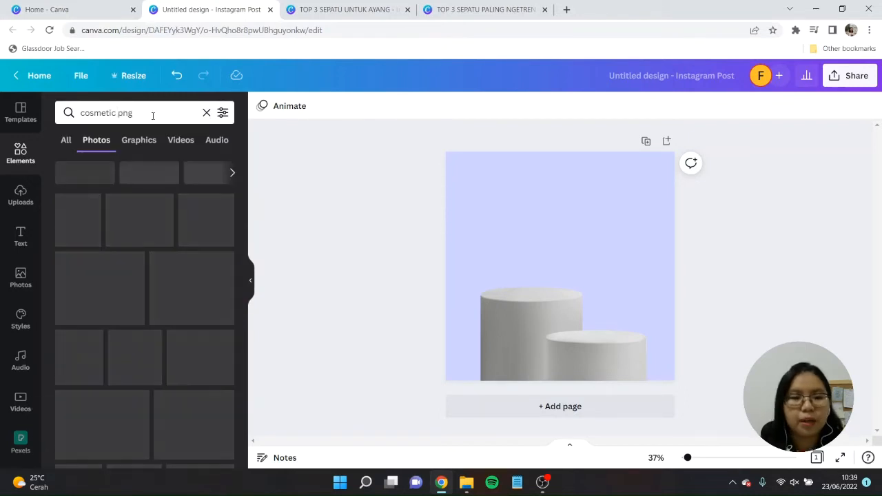
scroll(102, 234, "down", 3)
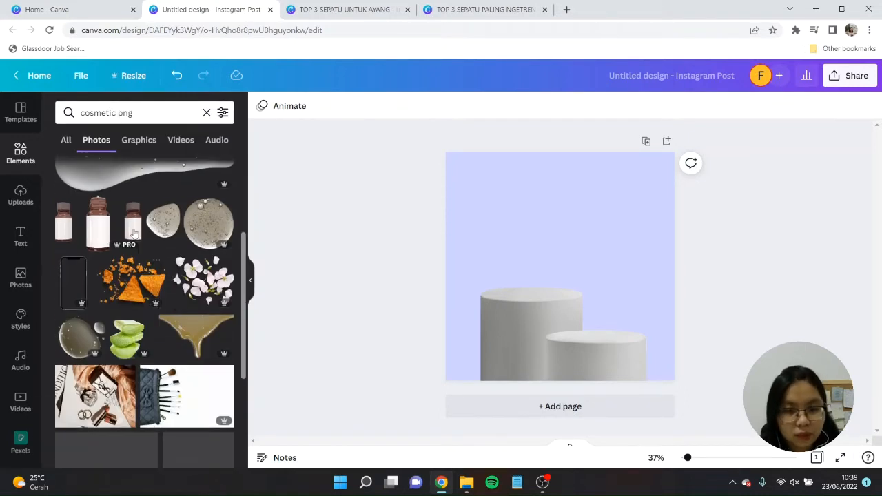
scroll(102, 235, "down", 8)
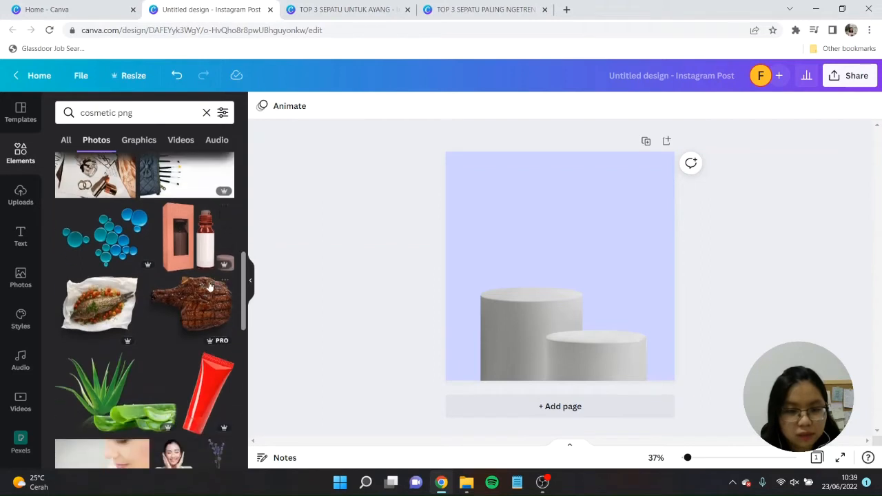
scroll(205, 285, "down", 2)
scroll(209, 244, "down", 3)
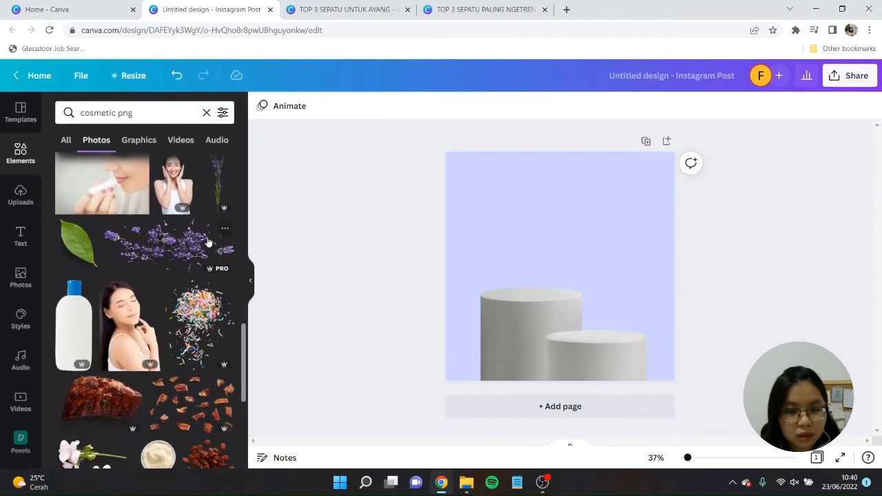
scroll(208, 242, "up", 4)
left_click(213, 234)
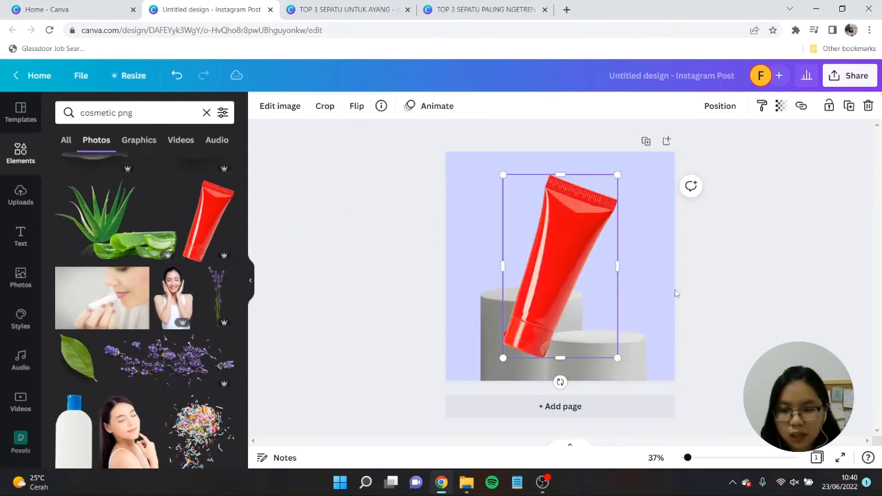
Step: Shrink the red tube, rotate it upright and stand it on the lower podium
left_click_drag(617, 176, 582, 231)
left_click_drag(542, 381, 573, 372)
left_click_drag(604, 338, 598, 313)
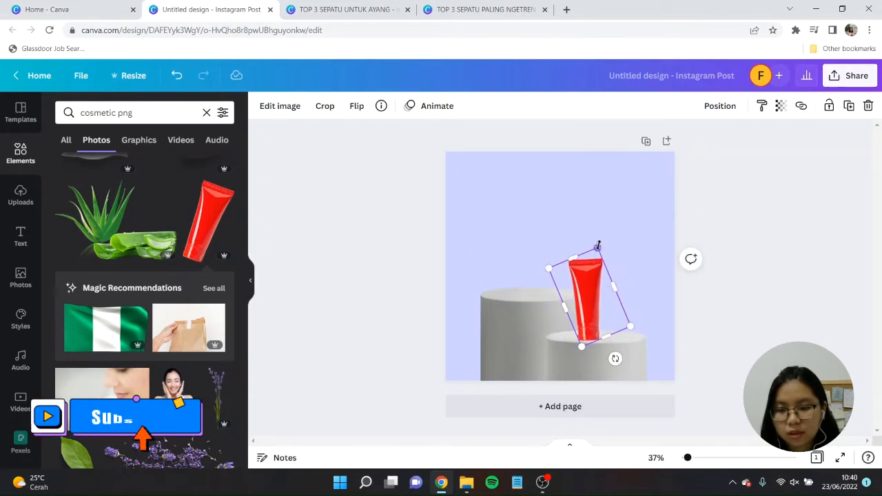
left_click_drag(598, 246, 609, 225)
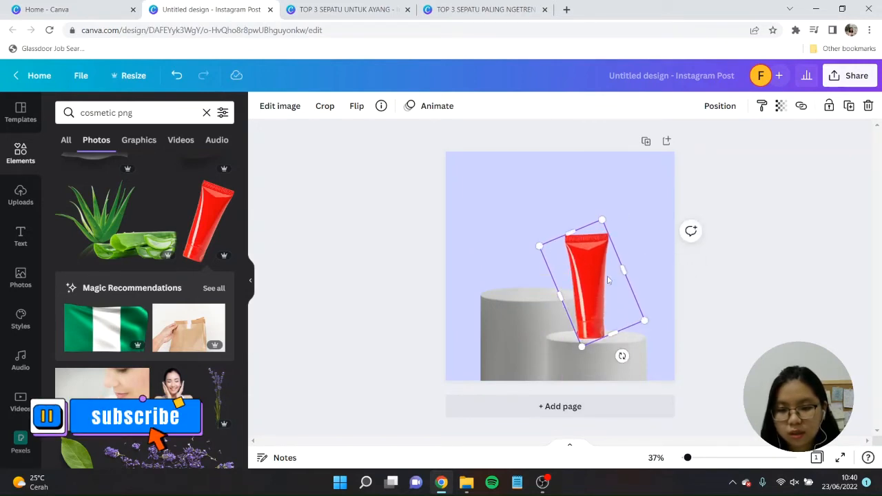
left_click(274, 230)
Step: Search the element photos for "skincare png"
double_click(90, 113)
type("skin")
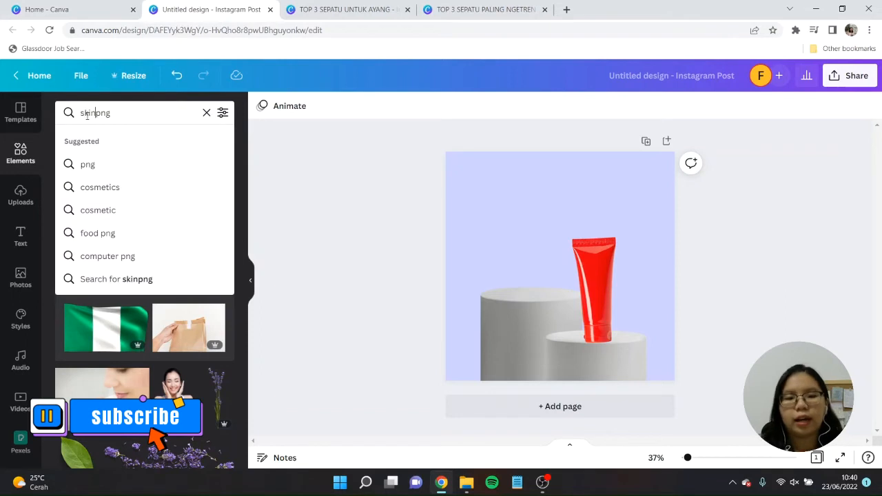
type("care")
key("Return")
left_click(114, 112)
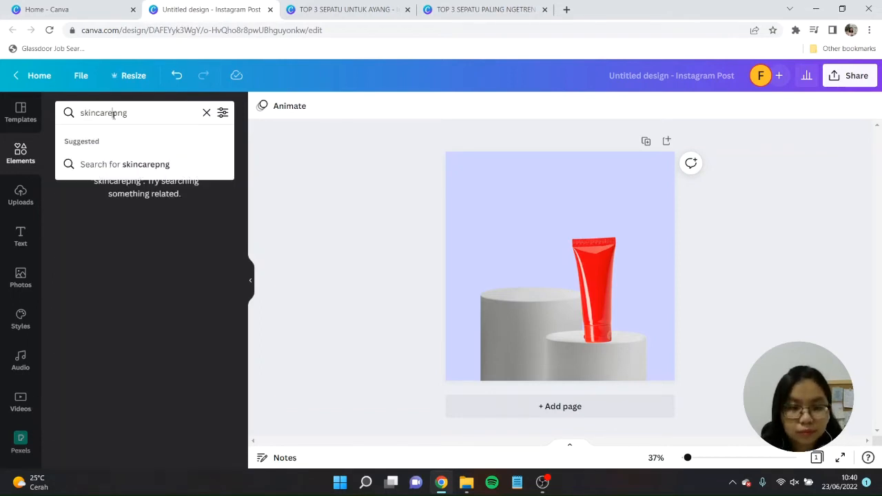
left_click(144, 276)
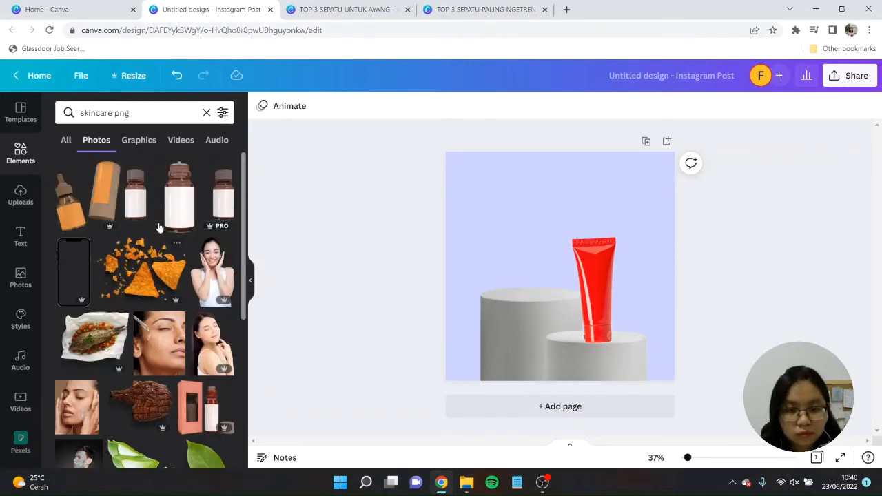
Step: Insert the photo of three brown bottles with white labels and delete it from the page again
left_click(139, 205)
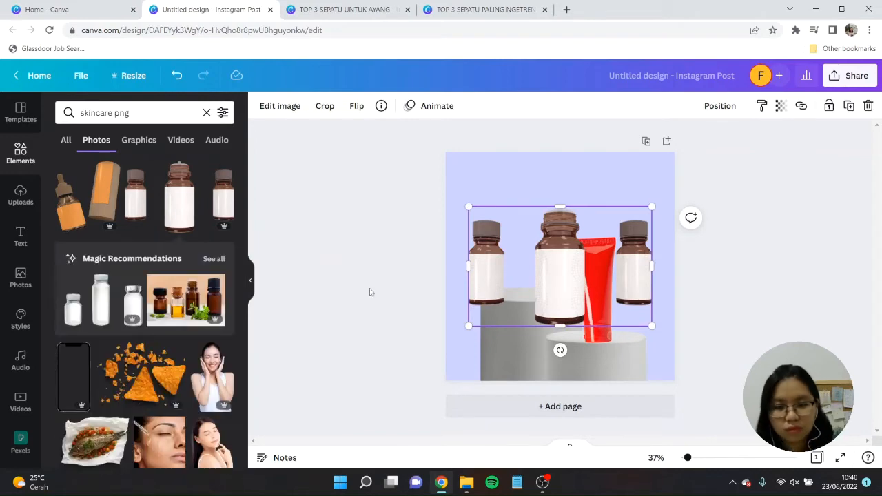
scroll(207, 228, "down", 10)
key("Delete")
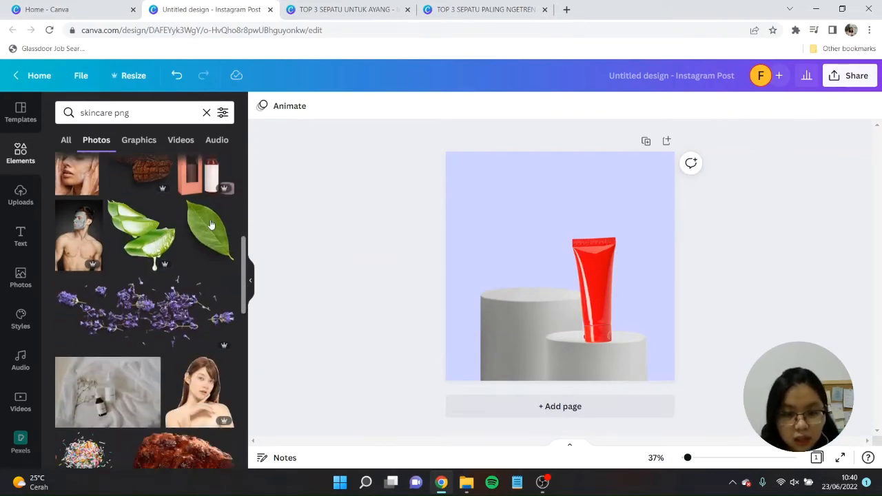
Step: Insert the black dropper bottle from the brown bottles' full Magic Recommendations and stand it, reduced in size, on the taller podium
scroll(206, 228, "down", 10)
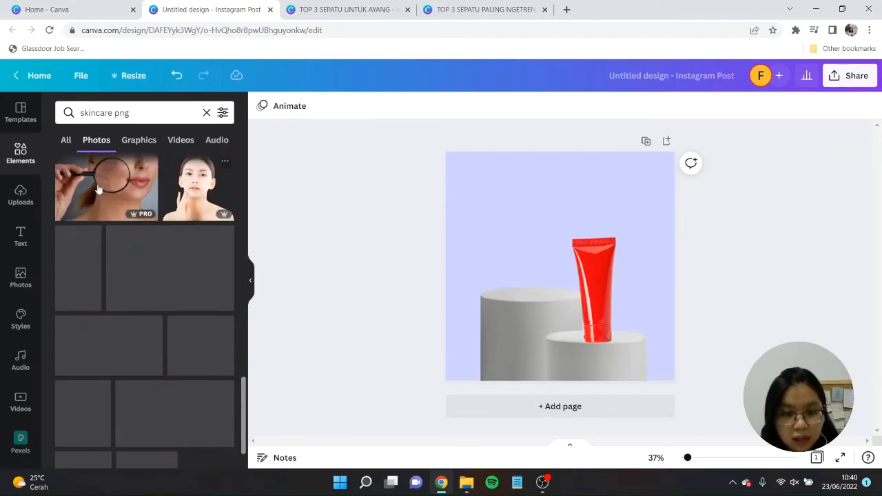
scroll(193, 213, "down", 10)
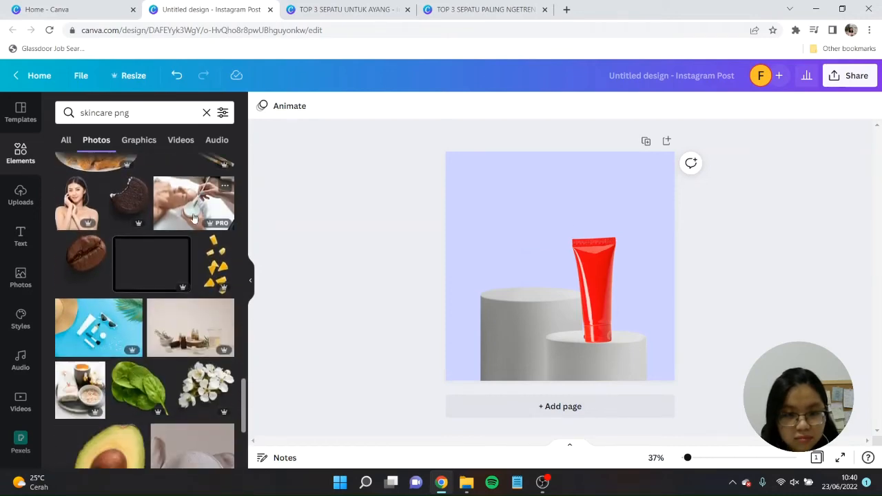
scroll(193, 218, "down", 15)
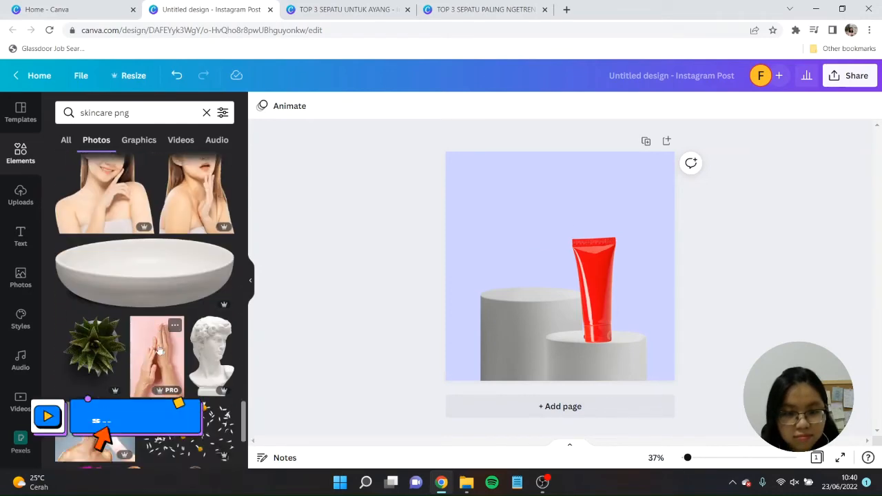
scroll(202, 350, "down", 5)
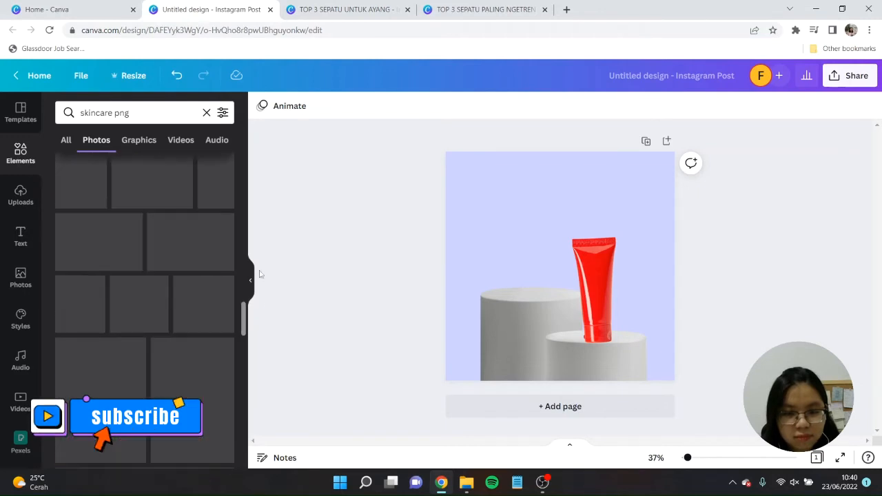
scroll(207, 269, "up", 15)
left_click(211, 258)
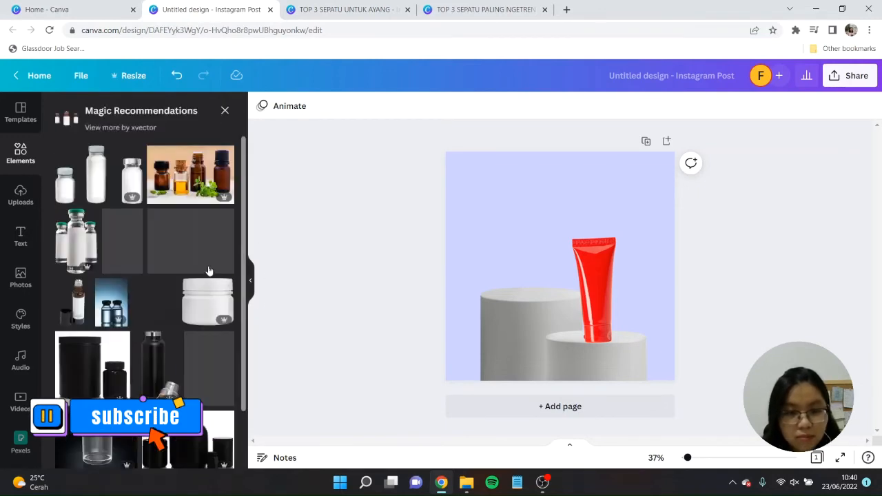
scroll(172, 272, "down", 2)
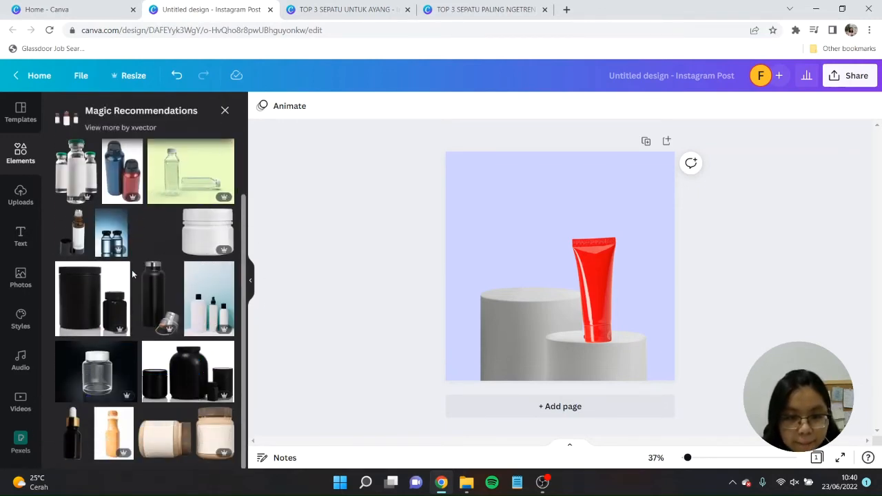
left_click(84, 449)
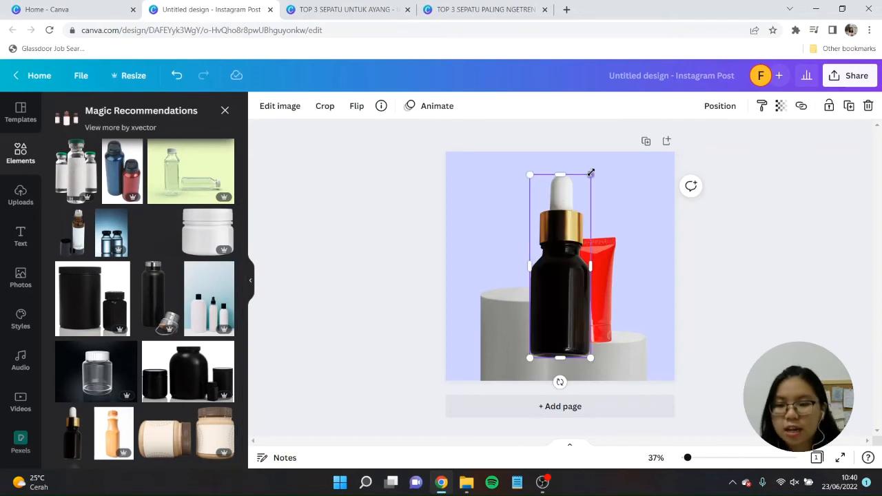
left_click_drag(590, 173, 541, 203)
mouse_move(523, 256)
left_mouse_down()
mouse_move(531, 230)
mouse_move(529, 240)
left_mouse_up()
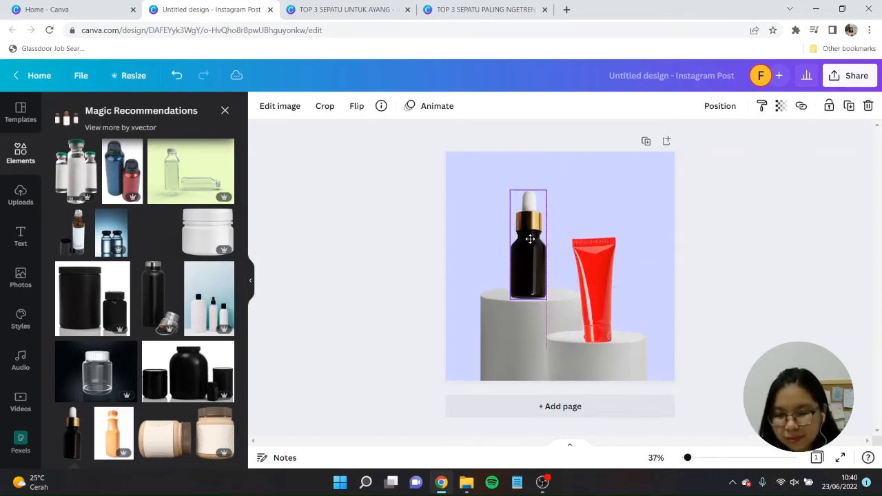
Step: Shrink the two-cylinder podium to about 815 × 750 and shift it slightly right under the products
left_click(615, 364)
left_click_drag(657, 289, 640, 302)
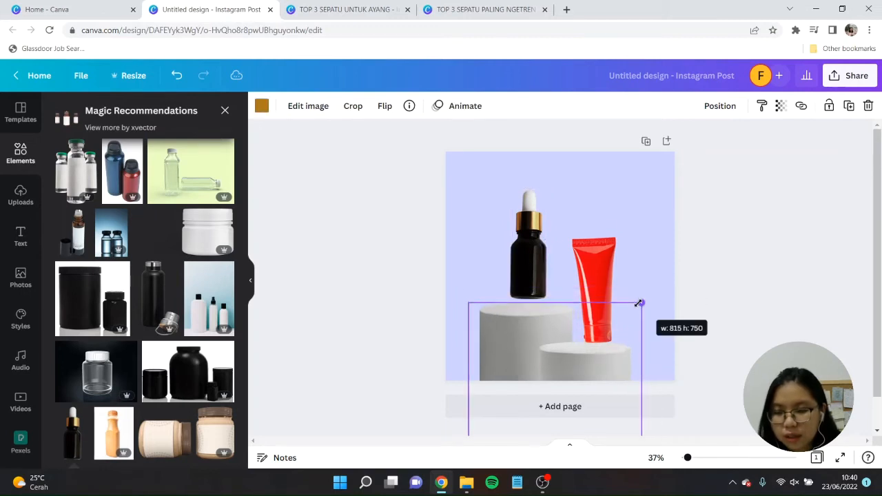
left_click_drag(619, 343, 626, 343)
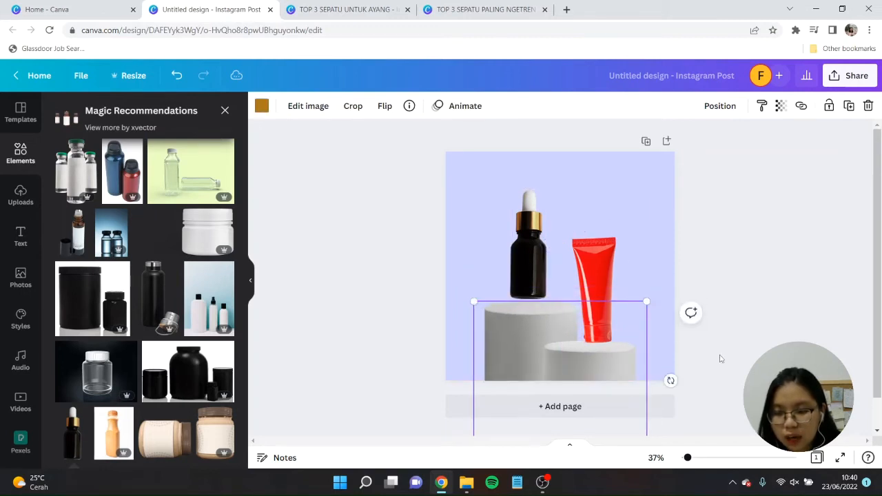
Step: Lower the dropper bottle onto the taller podium's top surface and scale it down a little
left_click(506, 256)
left_click(529, 253)
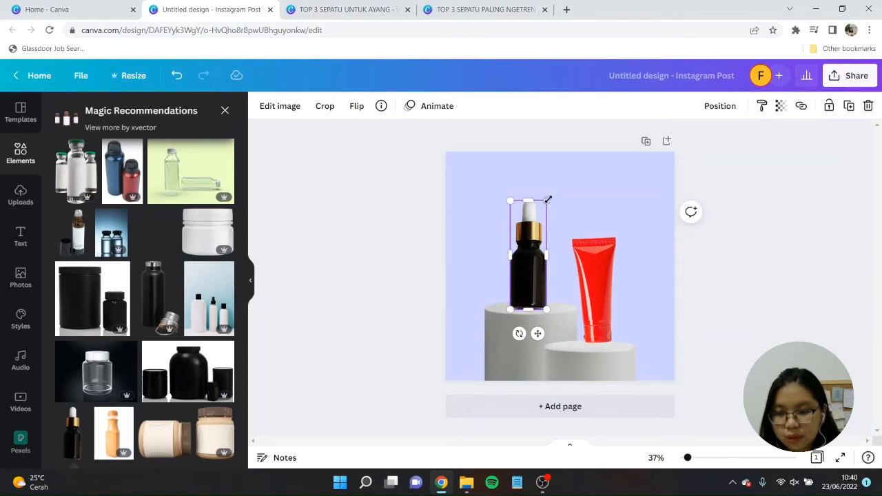
left_click_drag(545, 196, 559, 245)
Step: Duplicate the dropper bottle, make the copy smaller and stand it directly to the right of the original
key("ctrl+d")
left_click_drag(565, 214, 559, 234)
left_click_drag(549, 265, 542, 276)
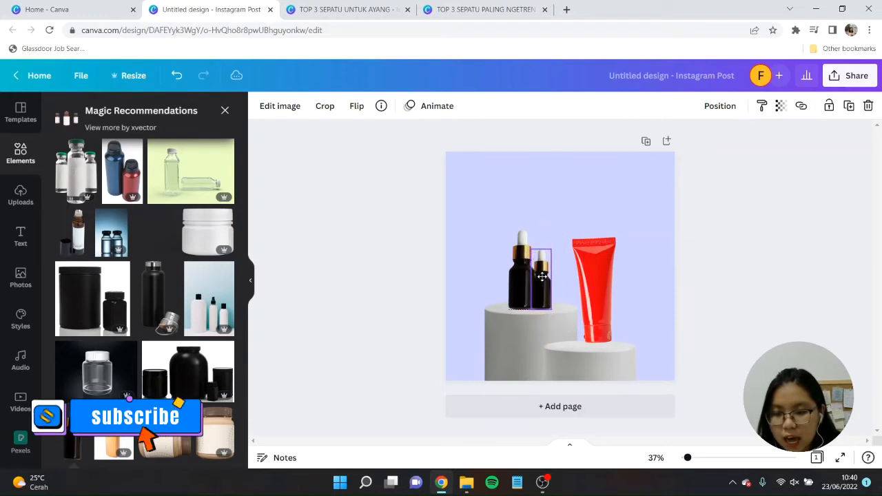
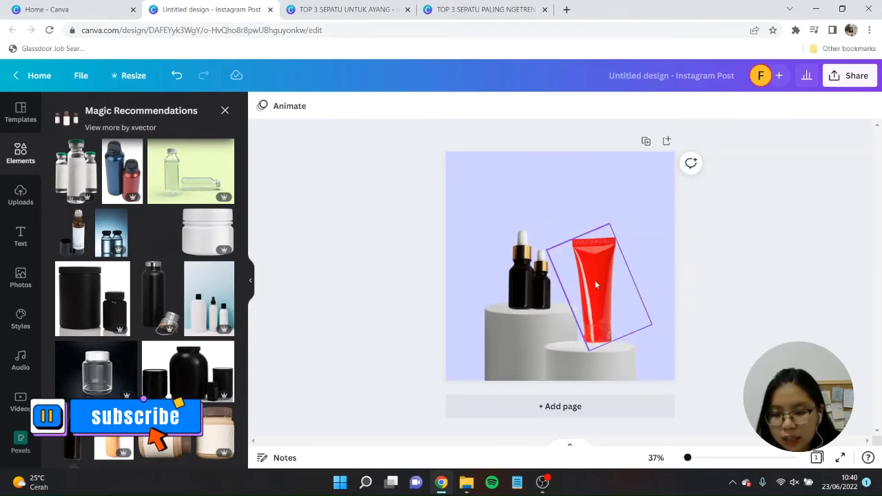
Step: Select both red tubes together without the podium and move them slightly left on the lower podium
scroll(736, 280, "up", 2)
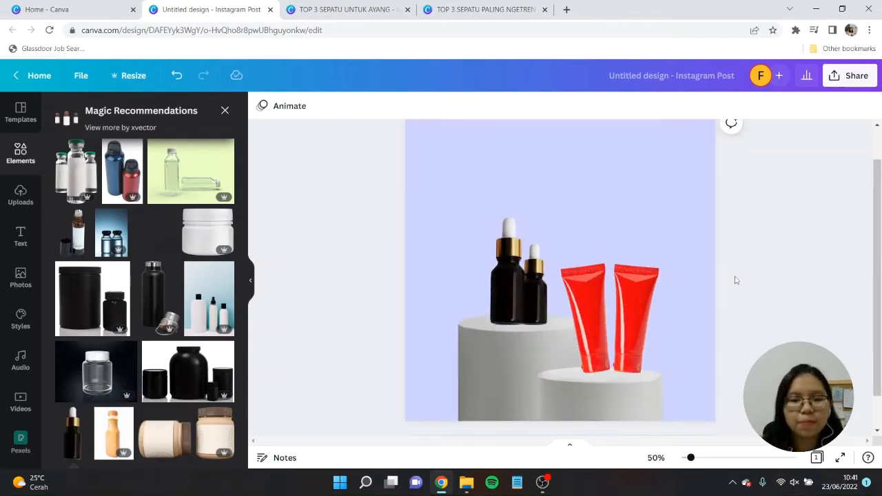
scroll(770, 266, "down", 1)
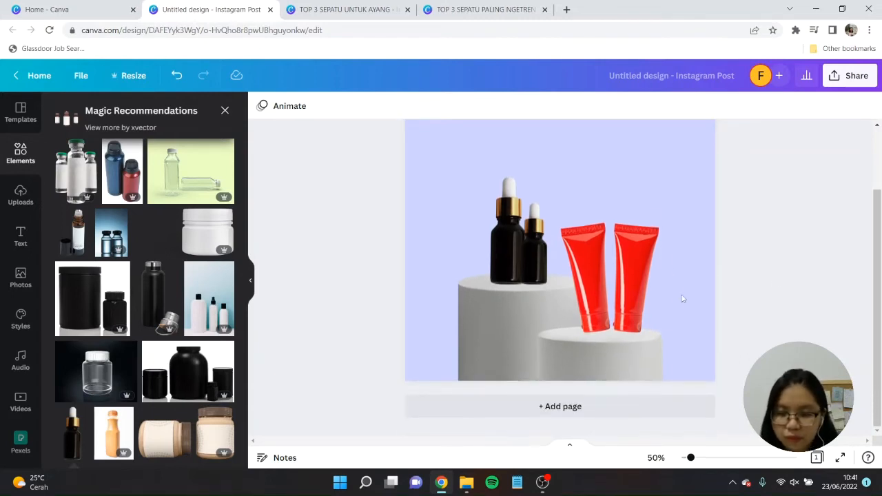
left_click(647, 282)
left_click(792, 289)
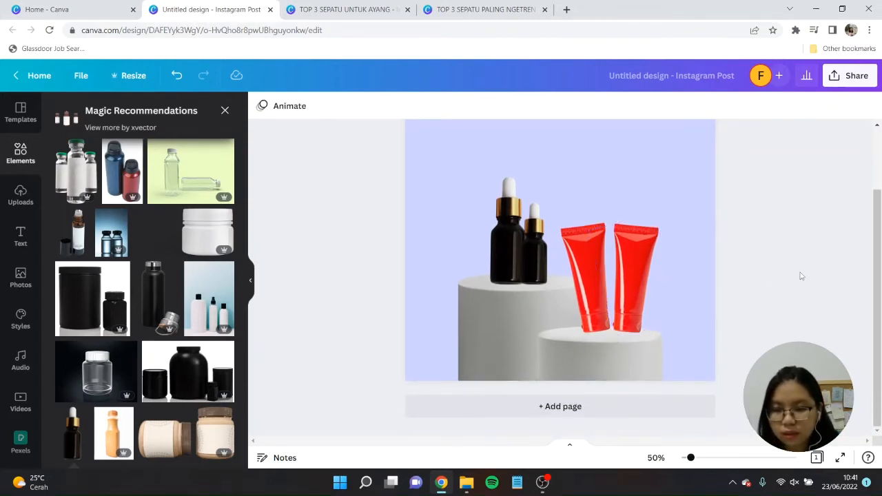
left_click_drag(711, 274, 613, 259)
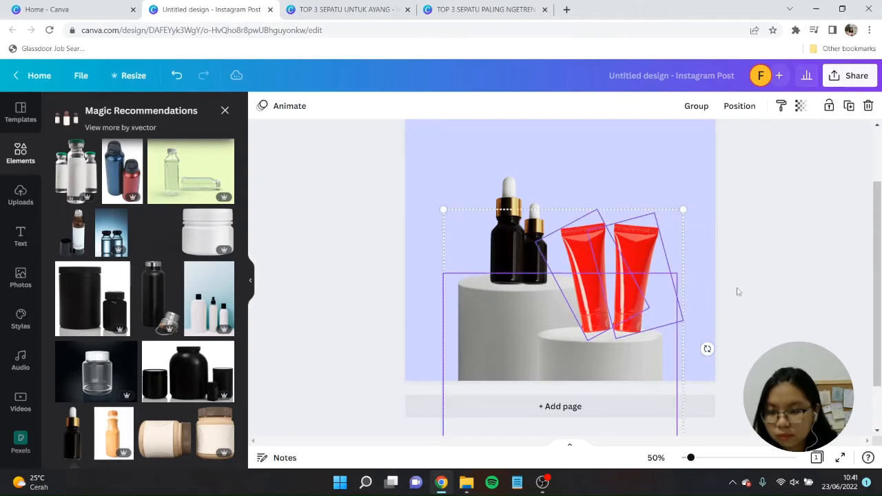
left_click(532, 357, "shift")
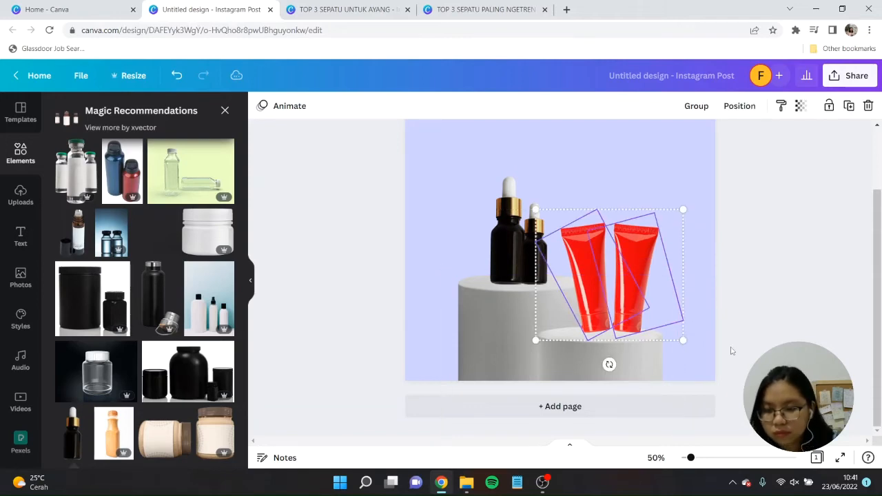
left_click(810, 332)
Step: Search the element graphics for "shadow", insert the soft oval shadow and shrink it to roughly the width of the two dropper bottles
left_click(224, 111)
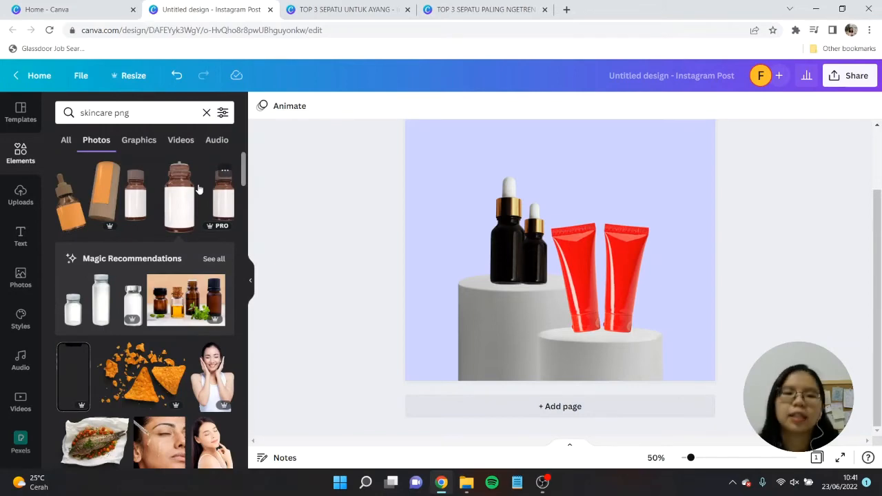
left_click(138, 113)
type("shadow")
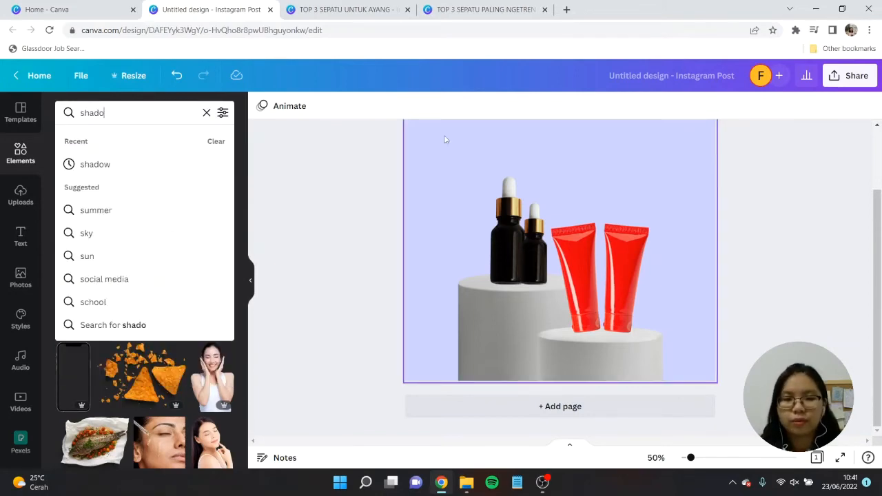
key("Return")
left_click(140, 142)
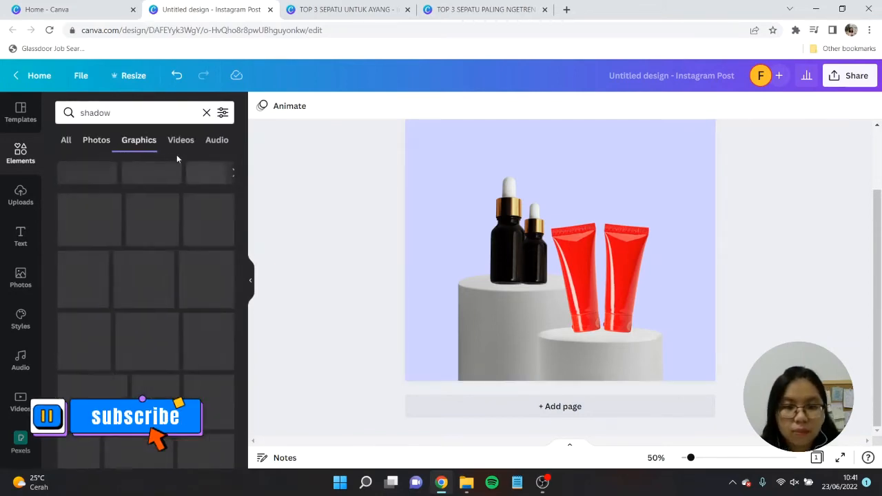
left_click(89, 221)
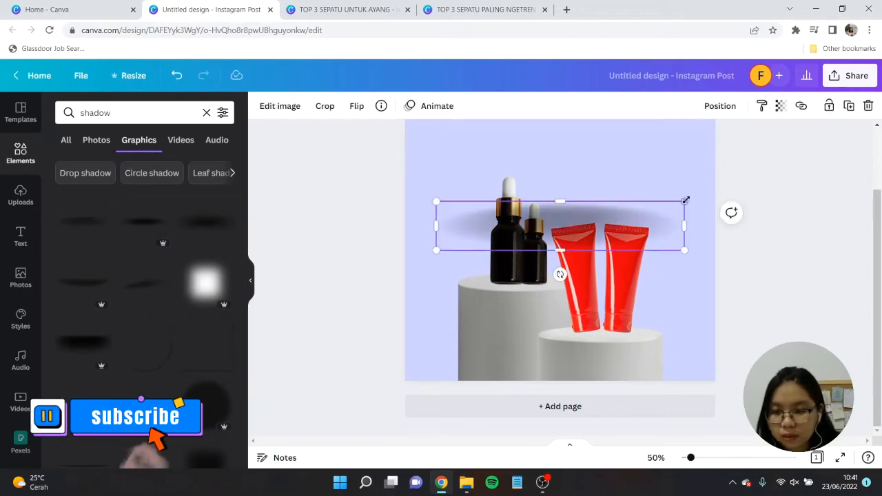
left_click_drag(682, 199, 500, 238)
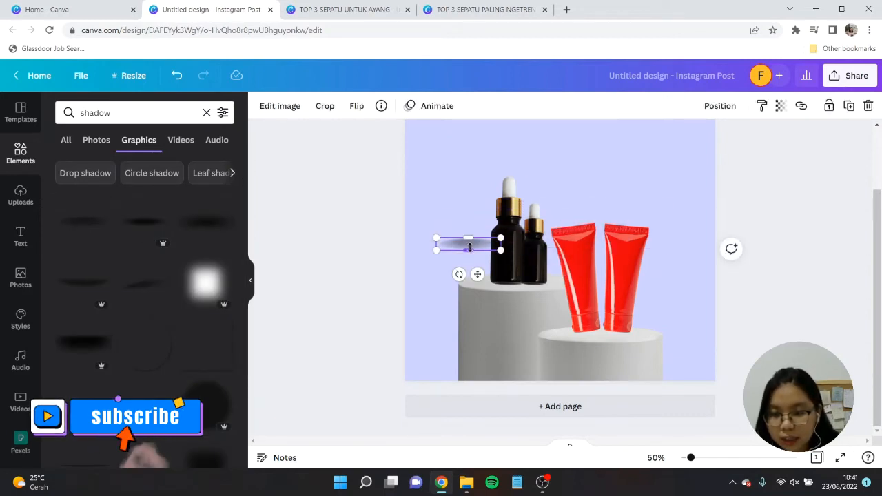
Step: Move the soft oval shadow to the bases of the two dropper bottles on the taller podium
left_click_drag(477, 273, 531, 300)
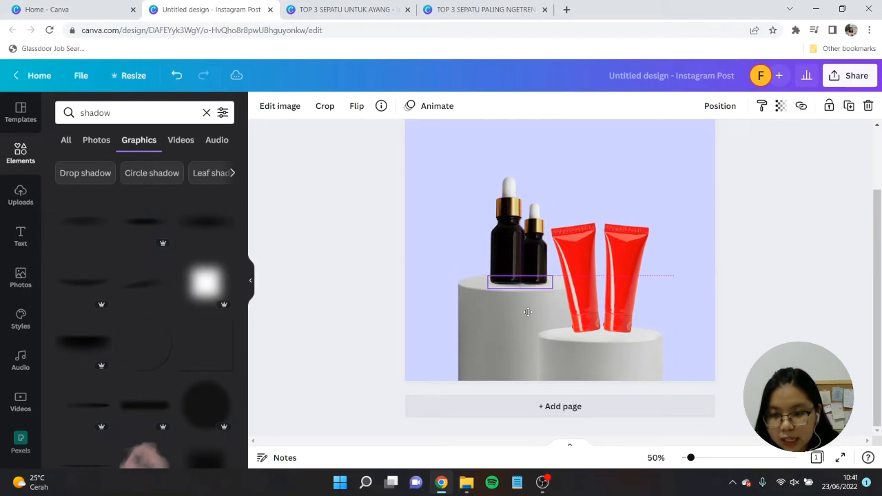
left_click(720, 107)
left_click(779, 108)
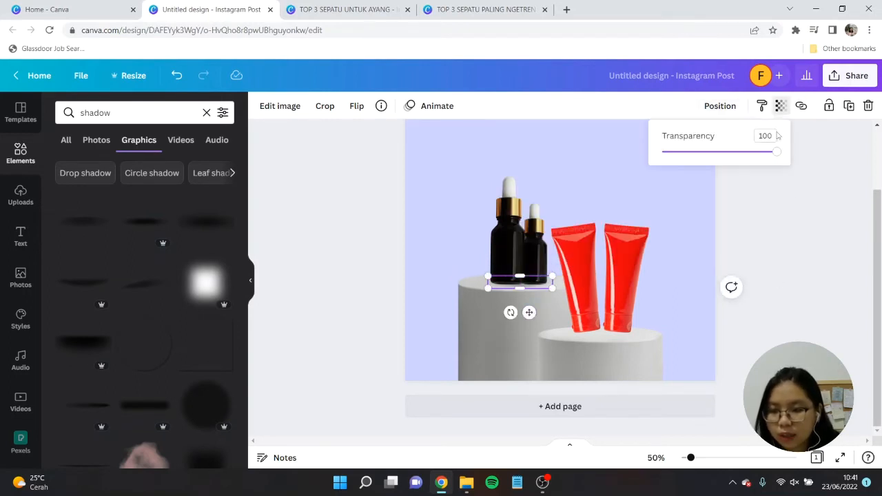
left_click(814, 235)
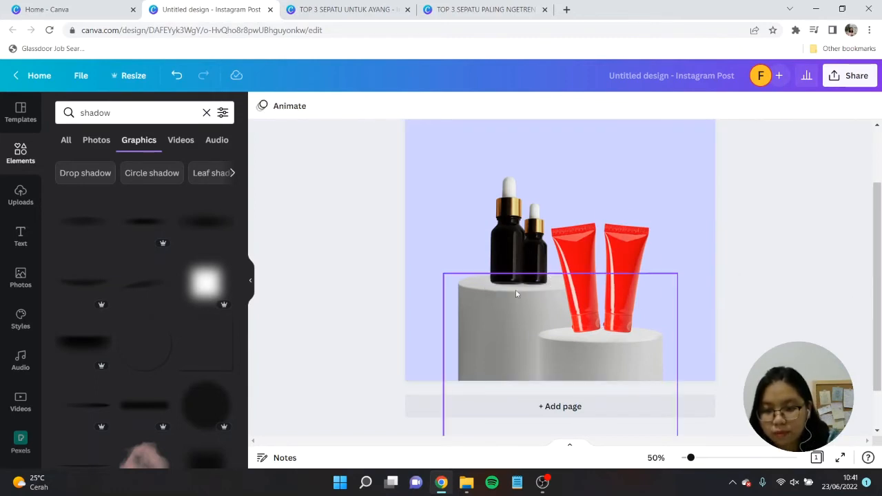
Step: Duplicate the bottles' shadow, place the copy at the base of the two red tubes and widen it to span them
left_click(522, 288)
left_click_drag(531, 319, 602, 363)
left_click_drag(625, 336, 679, 354)
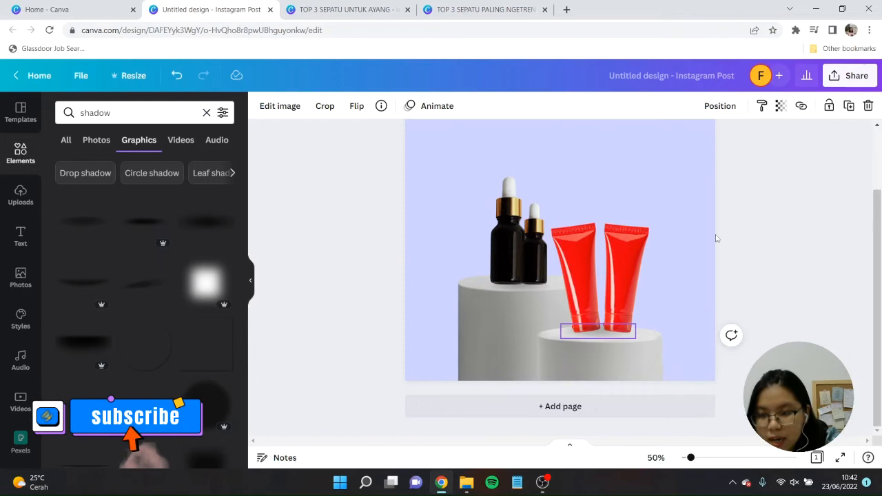
Step: Make the shadow under the red tubes more transparent and adjust its layer order
left_click(781, 105)
left_click_drag(776, 151, 732, 157)
left_click(830, 285)
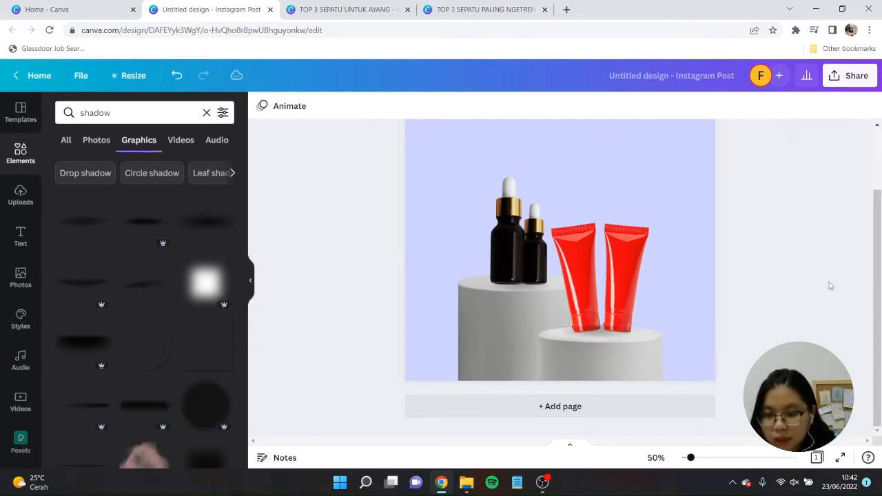
left_click(602, 332)
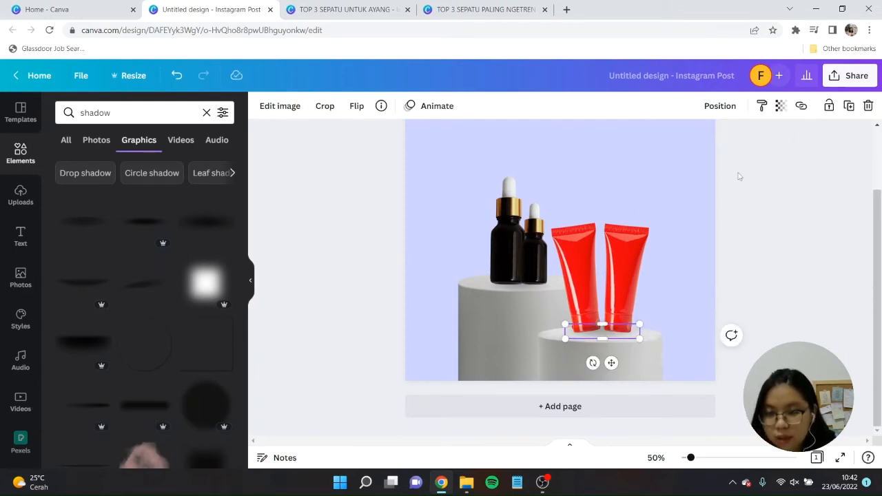
left_click(726, 107)
left_click(706, 140)
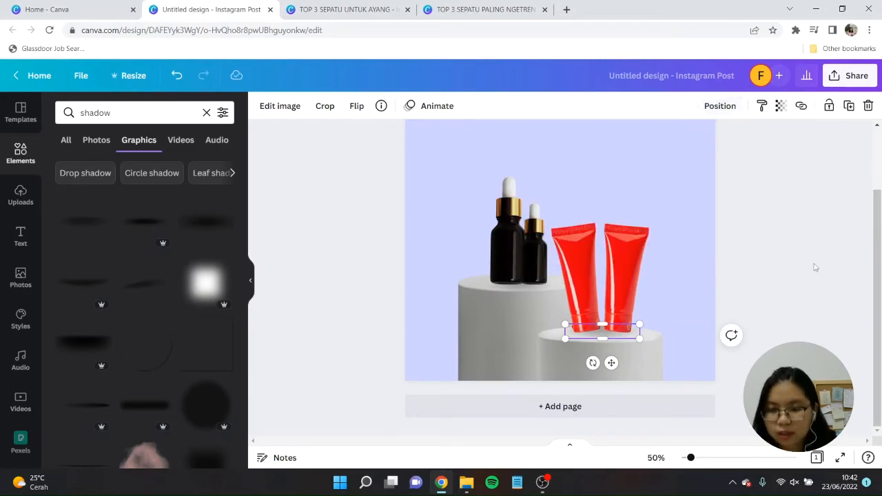
left_click(758, 263)
Step: Add a heading reading "Produk untuk Kulit Berjerawat" to the page
scroll(803, 268, "up", 2)
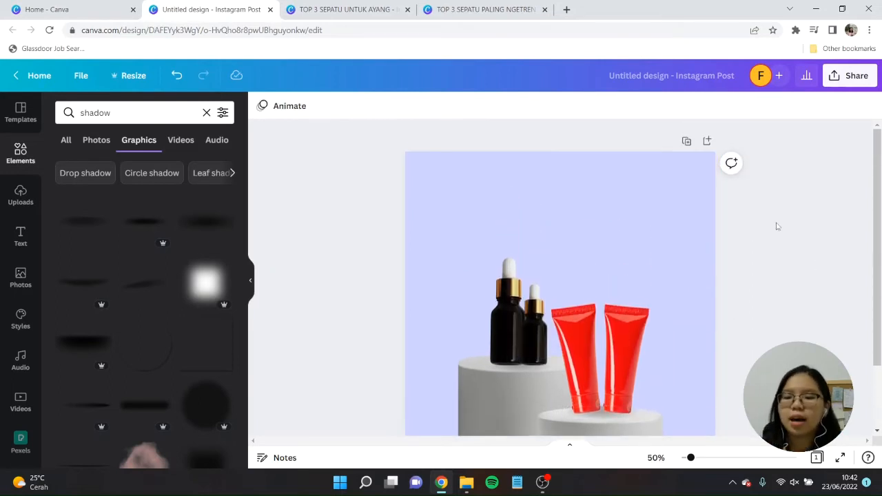
scroll(777, 225, "down", 2, "ctrl")
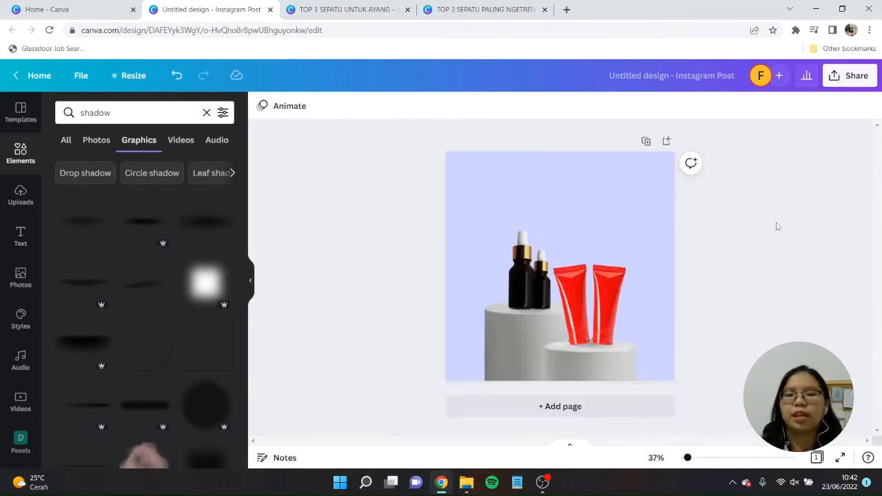
left_click(21, 234)
left_click(151, 171)
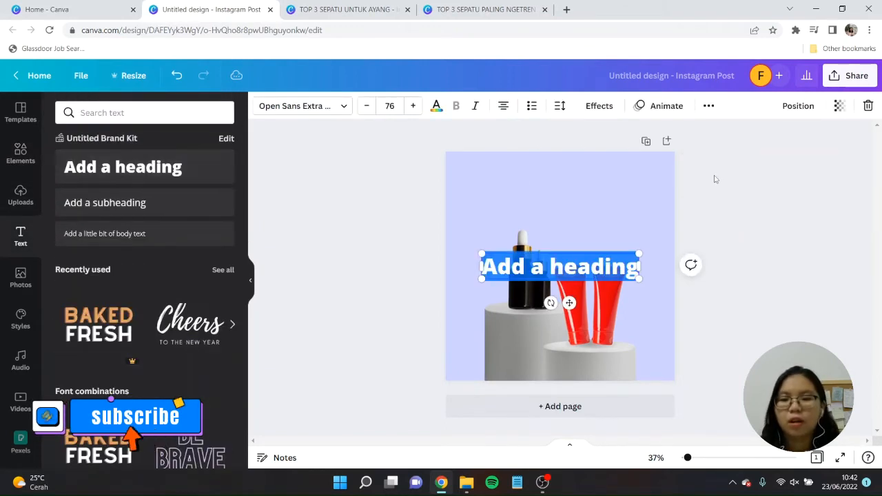
type("PRO")
key("BackSpace")
key("BackSpace")
key("BackSpace")
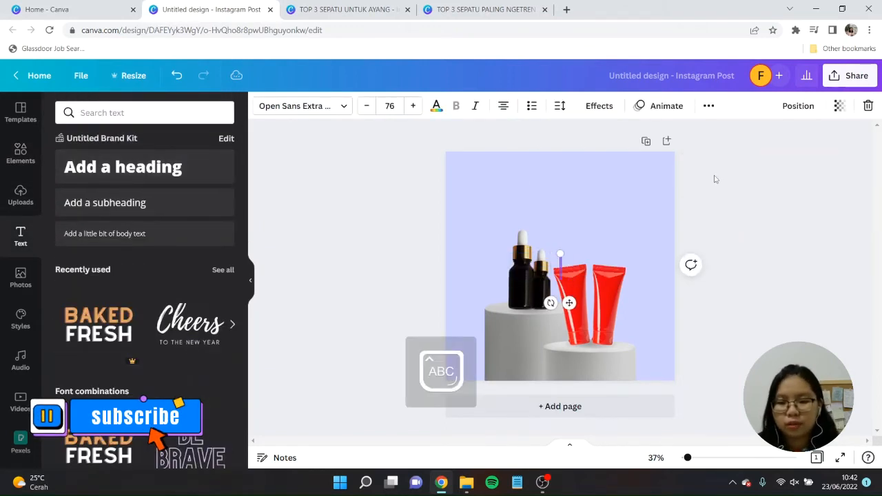
key("Caps_Lock")
type("Produk")
key("BackSpace")
key("BackSpace")
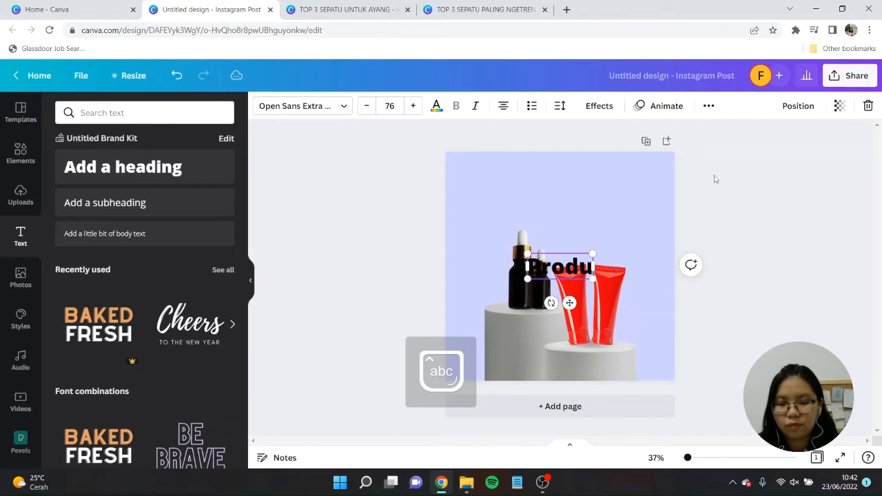
type("k untuk Kuli")
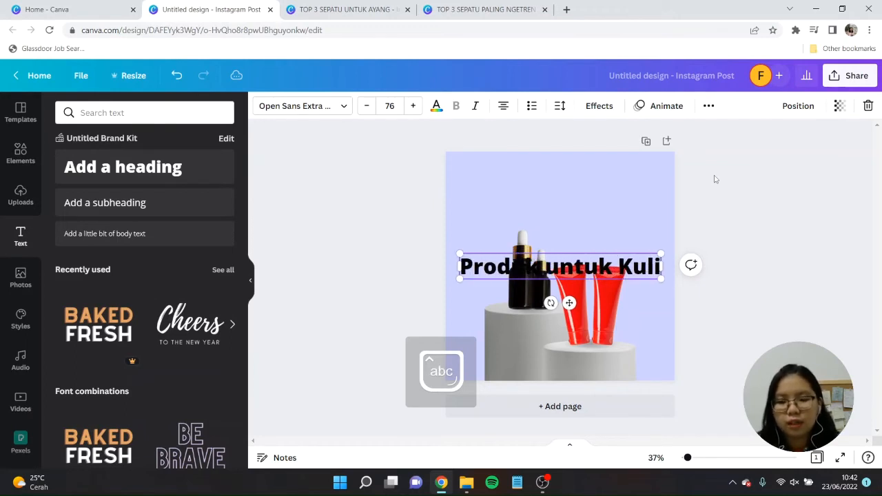
type("t Berjerawat")
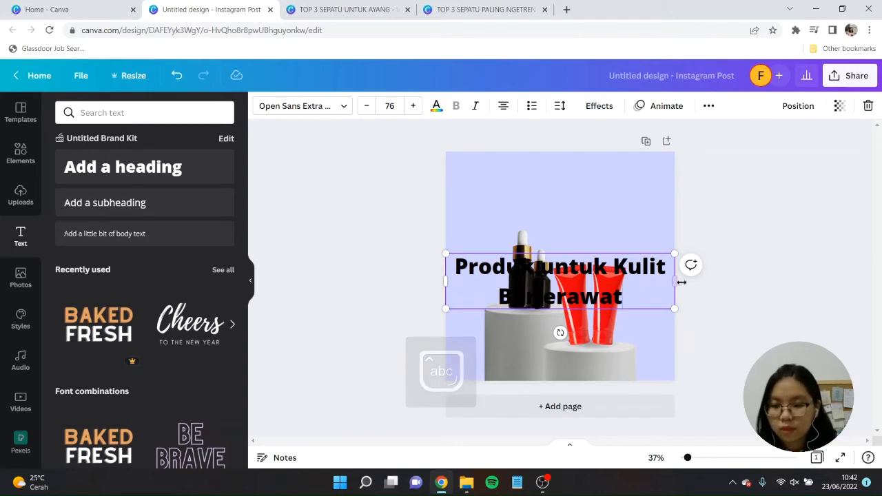
Step: Narrow the heading's text box to about 893 wide and tighten its line spacing to 0,86
left_click_drag(675, 281, 634, 282)
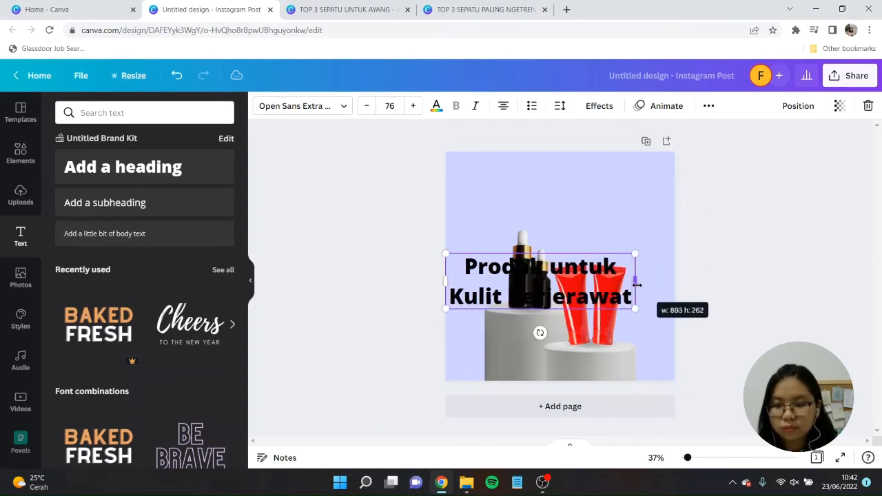
left_click(559, 106)
left_click_drag(628, 189, 597, 194)
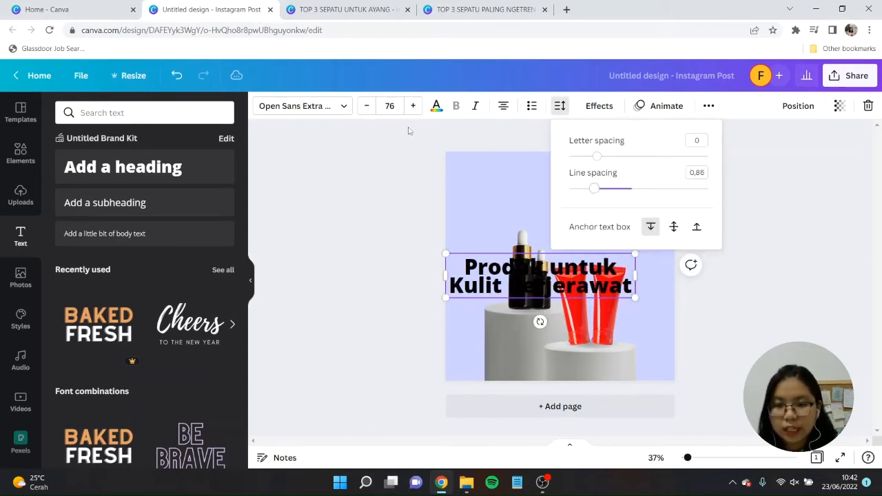
Step: Set the heading's font to Anton and center it horizontally on the page above the products
left_click(303, 105)
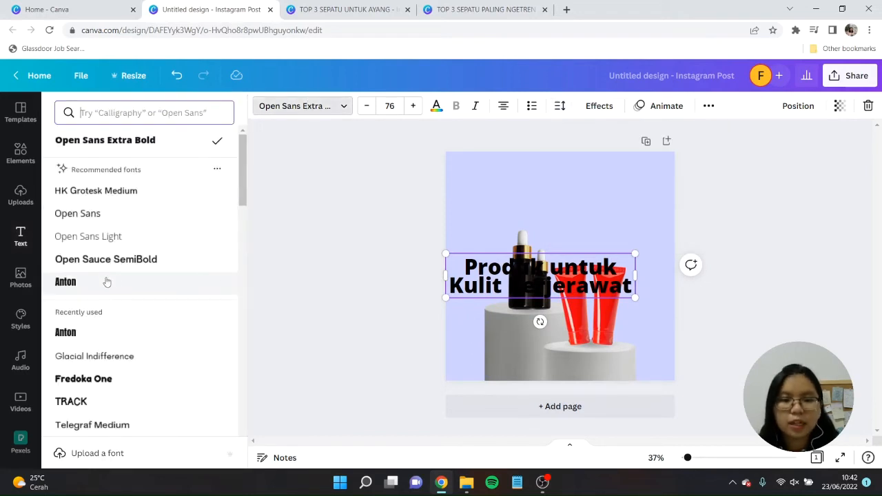
left_click(108, 282)
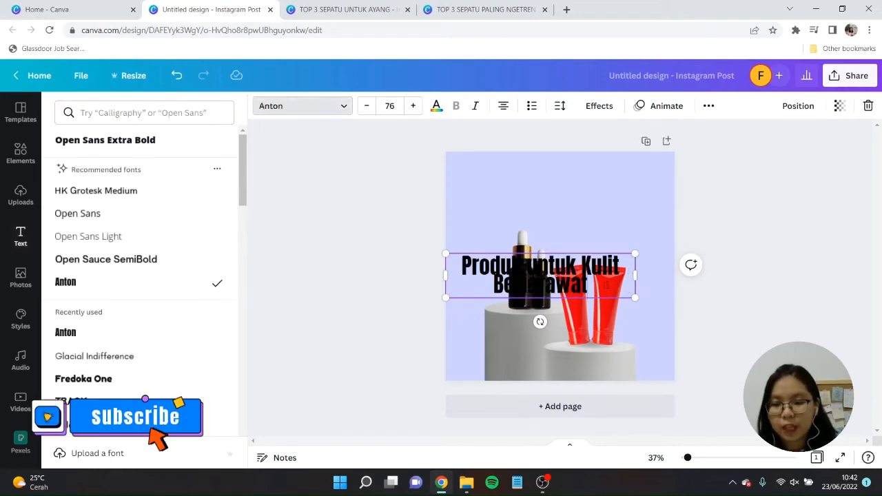
left_click_drag(626, 278, 620, 212)
left_click(740, 301)
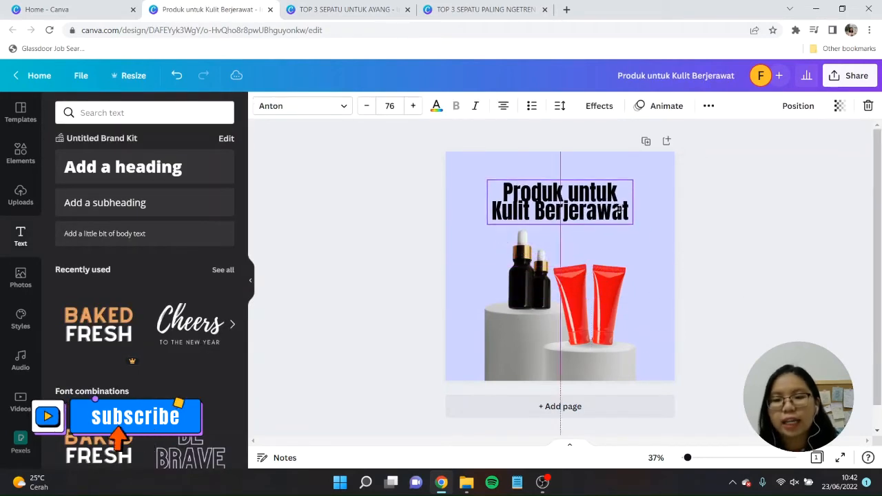
Step: Color the heading text with the custom dark blue #303F74
left_click(564, 227)
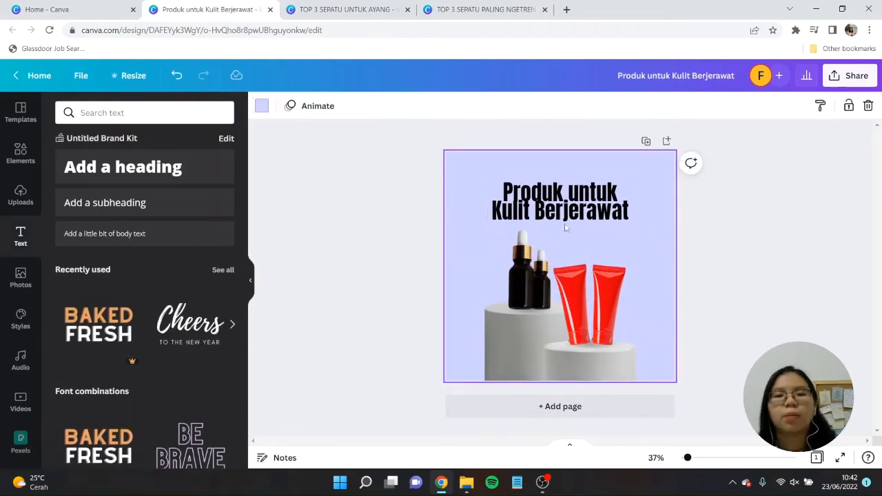
left_click(262, 107)
left_click(534, 191)
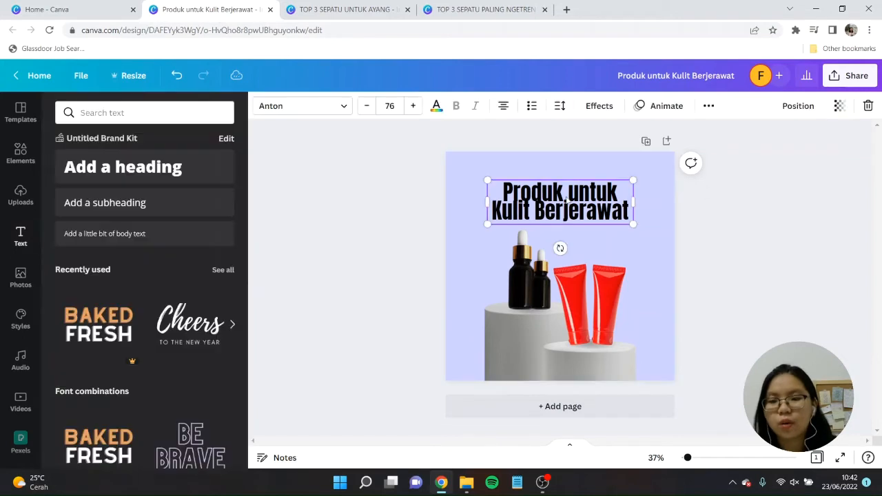
left_click(437, 105)
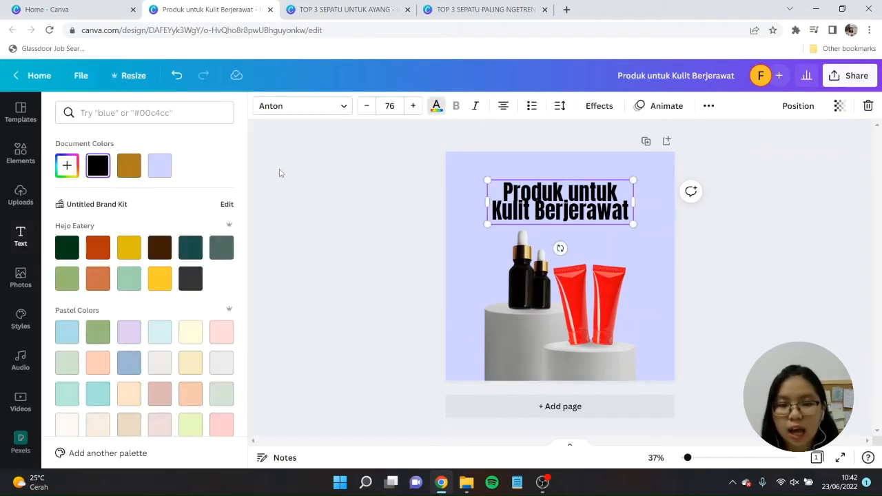
left_click(67, 167)
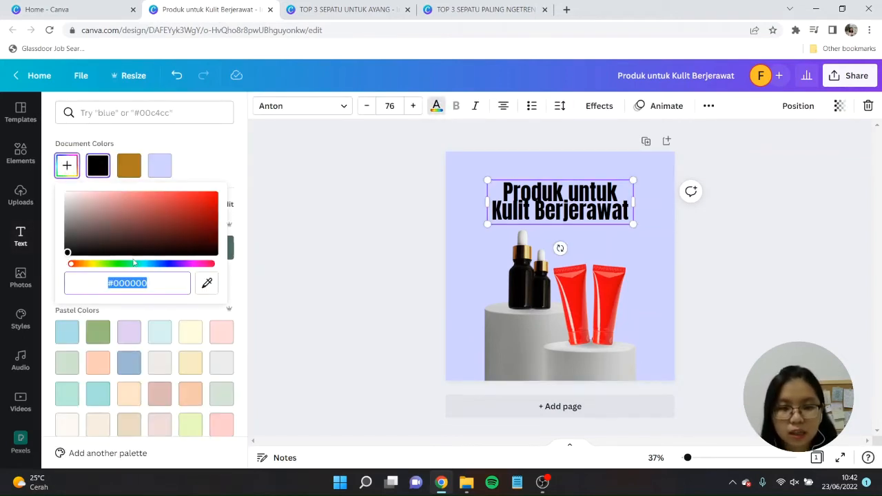
left_click_drag(150, 264, 159, 273)
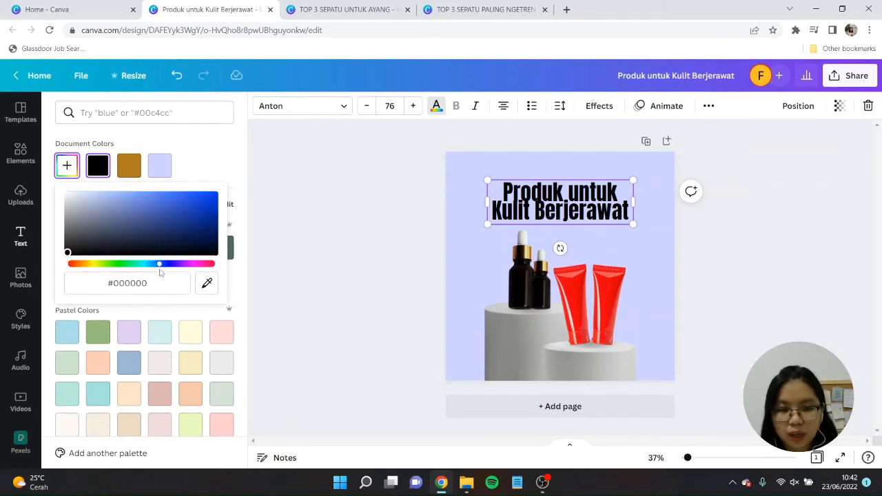
left_click(152, 223)
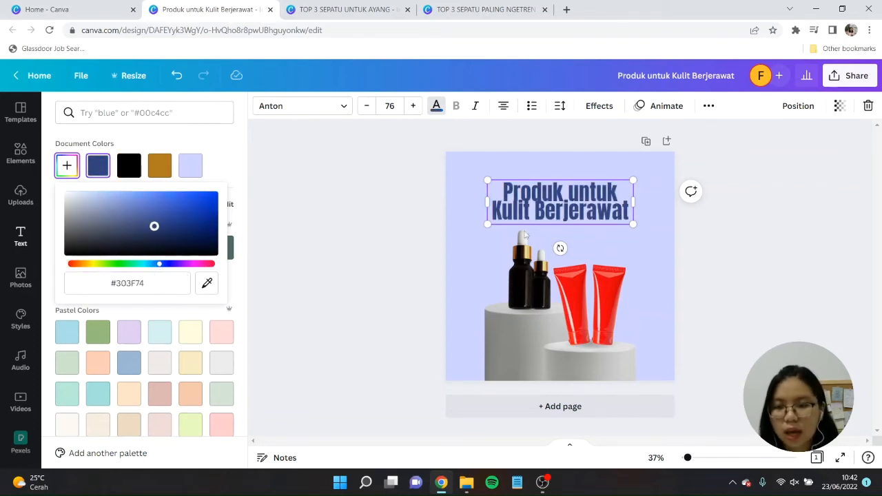
Step: Loosen the heading's line spacing slightly, enlarge the text to size 83,1 and recenter it on the page
left_click(559, 105)
left_click_drag(605, 189, 608, 197)
left_click(808, 301)
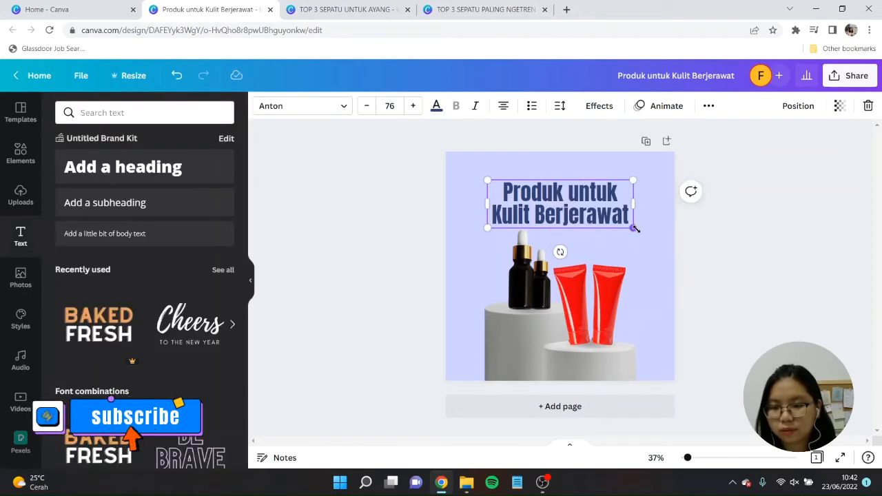
left_click_drag(633, 228, 707, 264)
left_click_drag(574, 204, 567, 202)
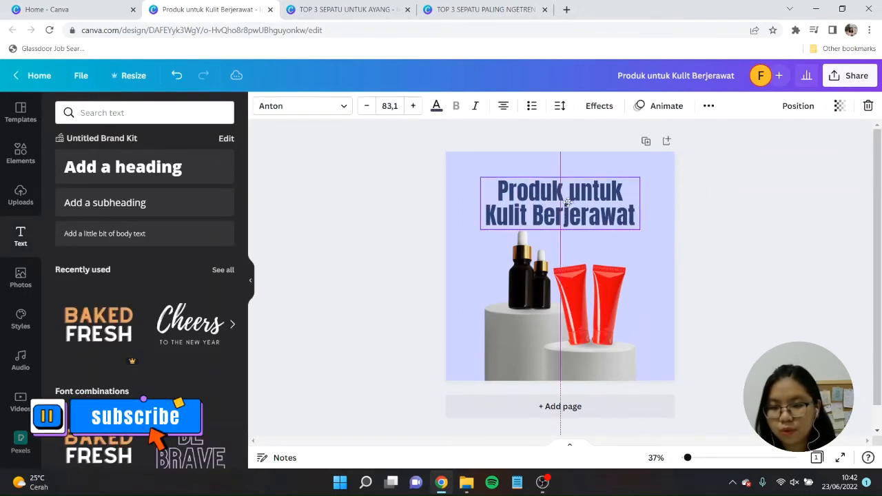
left_click(777, 305)
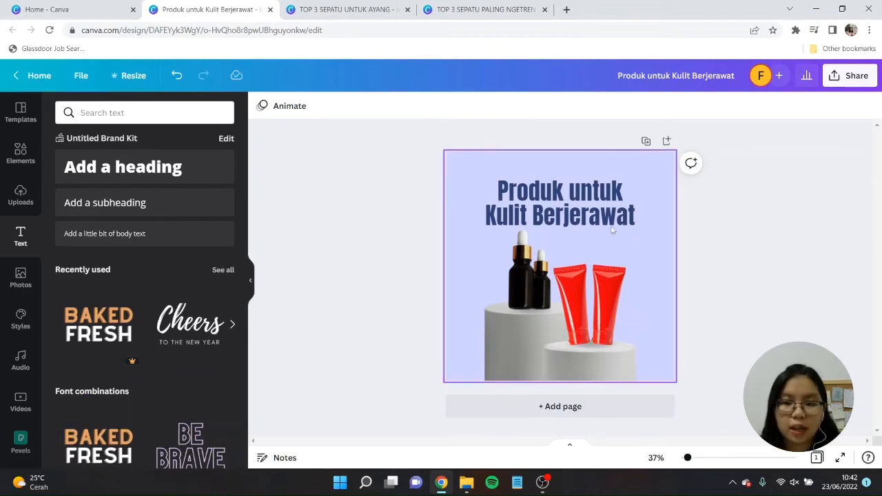
Step: Add a subheading with "Serum ABC" on the first line and "Rp 78.000,-" on the second
left_click(654, 242)
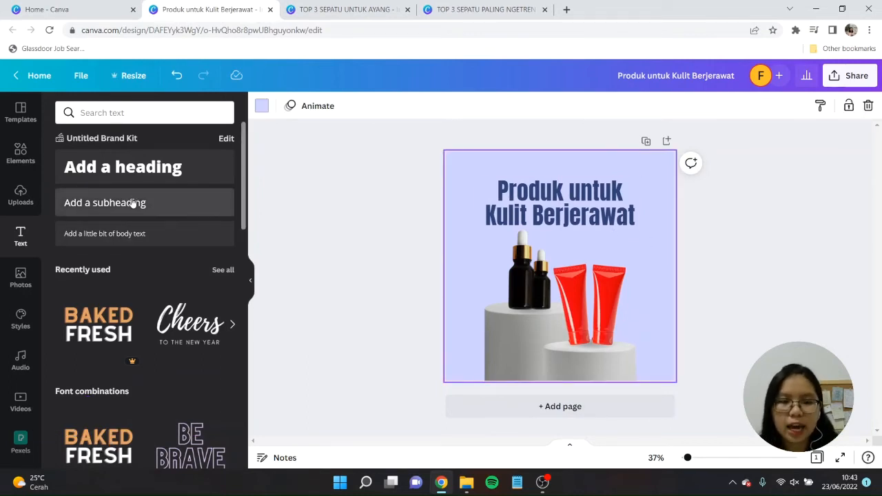
left_click(133, 202)
type("Serum")
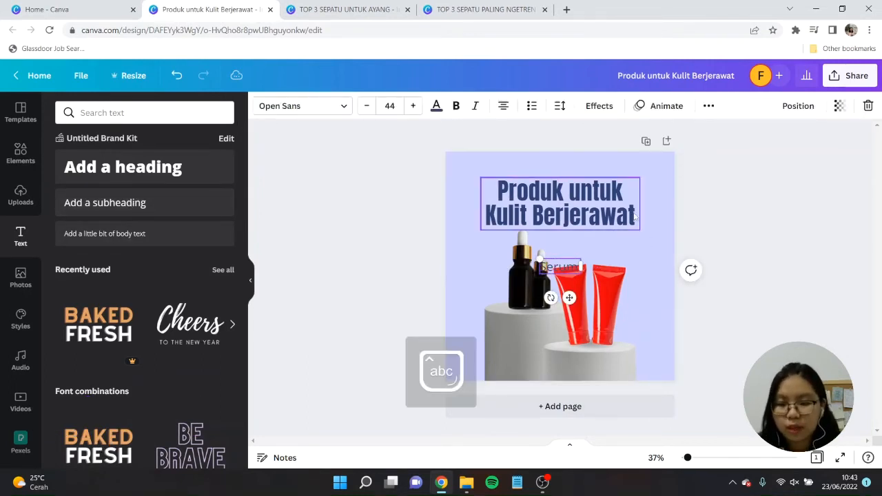
type(" ABC")
key("Return")
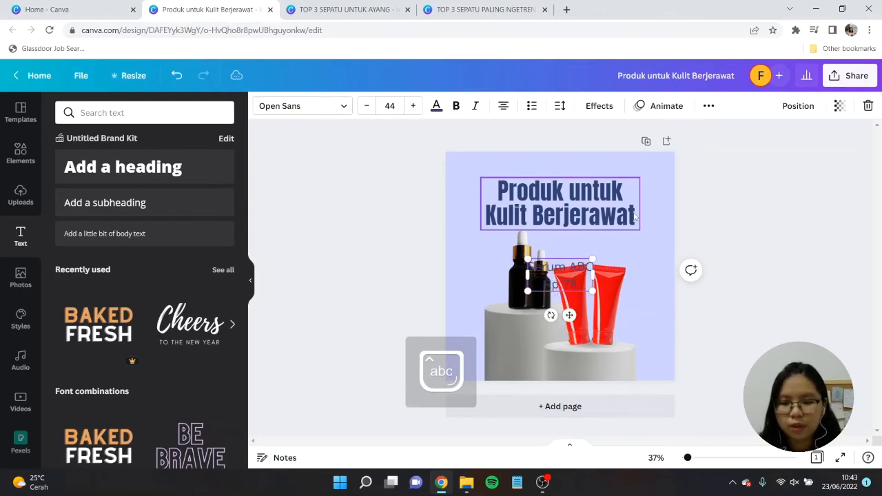
type("Rp 78.000,-")
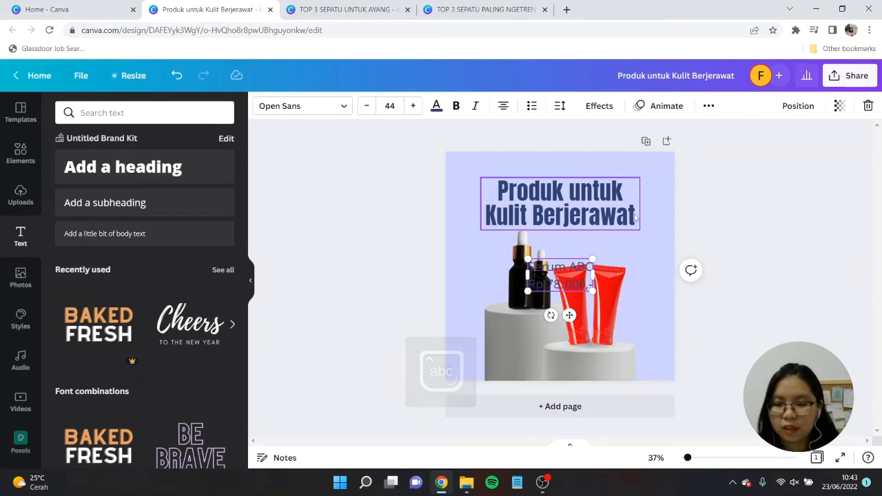
Step: Make the serum price text bold, shrink it to size 29,1 and place it beside the dropper bottles, just below the heading
key("ctrl+a")
left_click(455, 105)
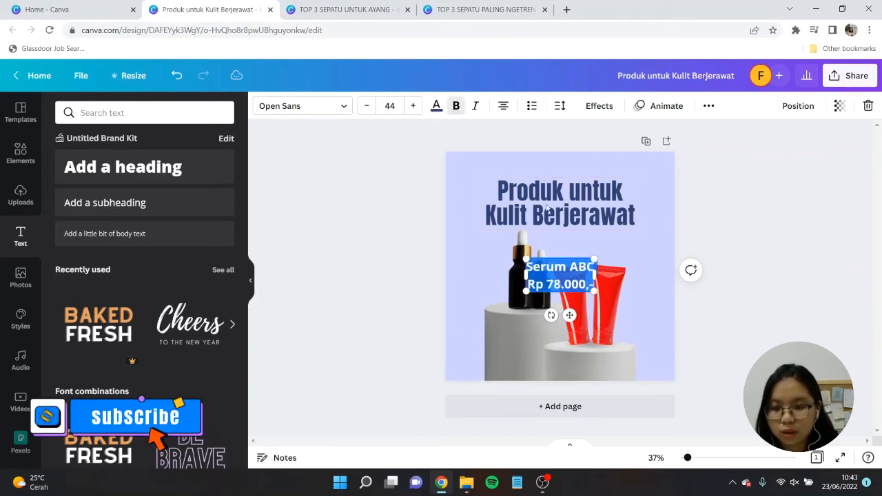
left_click_drag(594, 260, 572, 271)
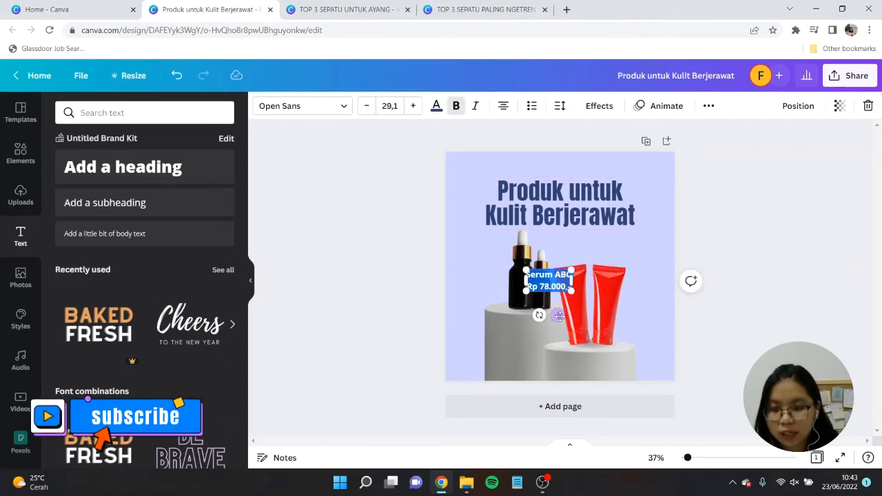
left_click_drag(562, 319, 581, 283)
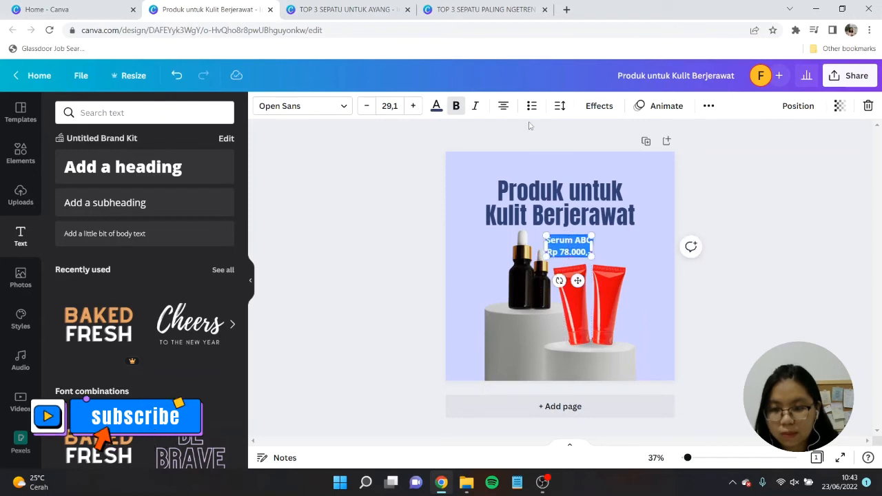
Step: Tighten the serum label's line spacing to 1,13 and shrink its text to size 25,9
left_click(559, 105)
left_click_drag(623, 189, 614, 196)
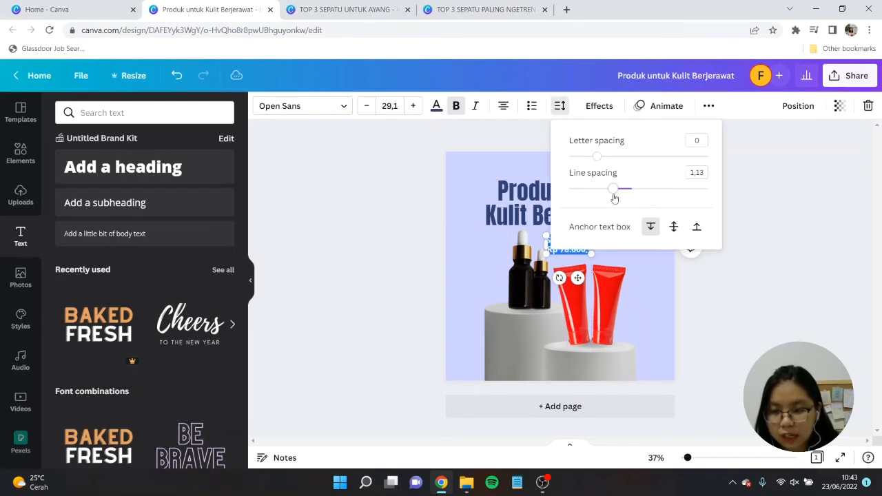
left_click(742, 299)
left_click(587, 250)
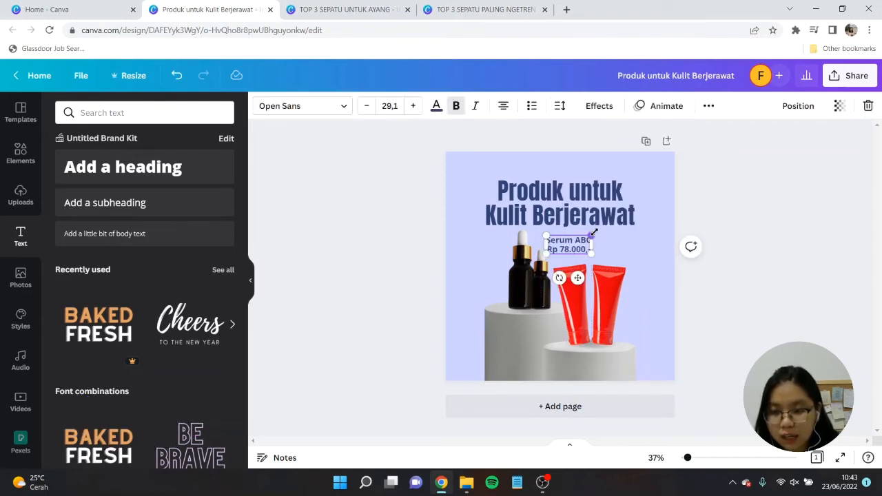
left_click_drag(593, 232, 580, 249)
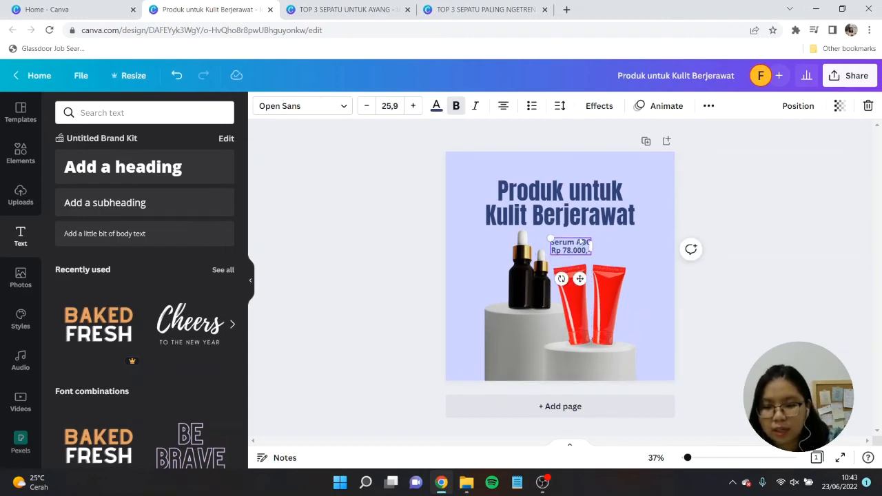
key("ctrl+b")
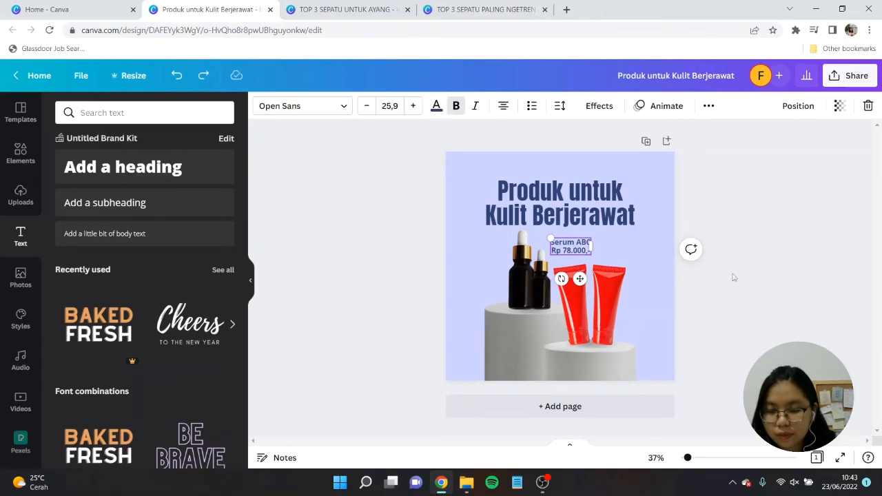
left_click(732, 276)
Step: Duplicate the serum label beside the red tubes and change the copy's product name to "Facewash ABC"
scroll(736, 282, "up", 5)
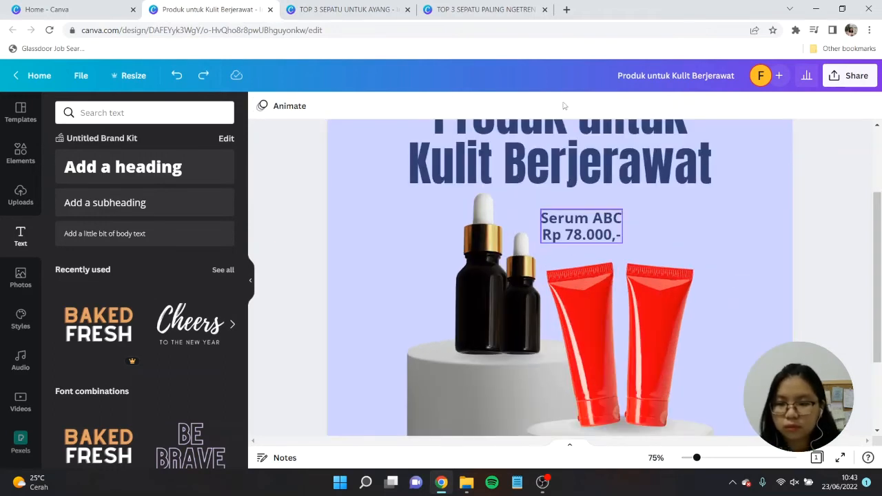
left_click_drag(573, 224, 731, 260)
key("ctrl+c")
key("ctrl+v")
scroll(758, 283, "down", 3)
left_click(731, 260)
double_click(731, 259)
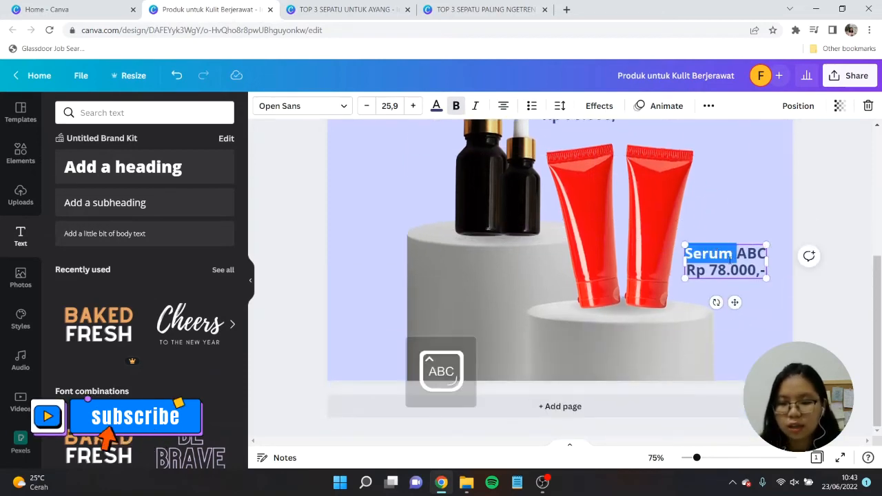
type("Face")
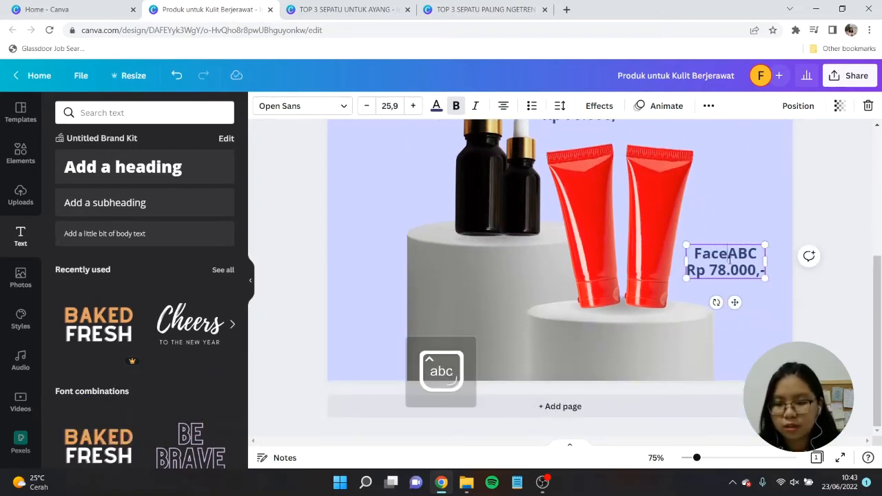
type("wash")
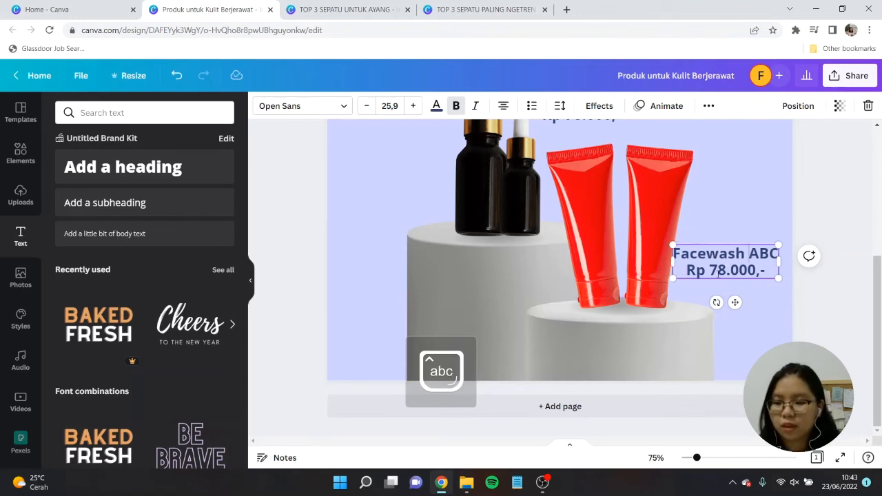
Step: Set the facewash label's price to "Rp 56.000,-" and nudge the label slightly away from the tubes
double_click(716, 270)
type("56")
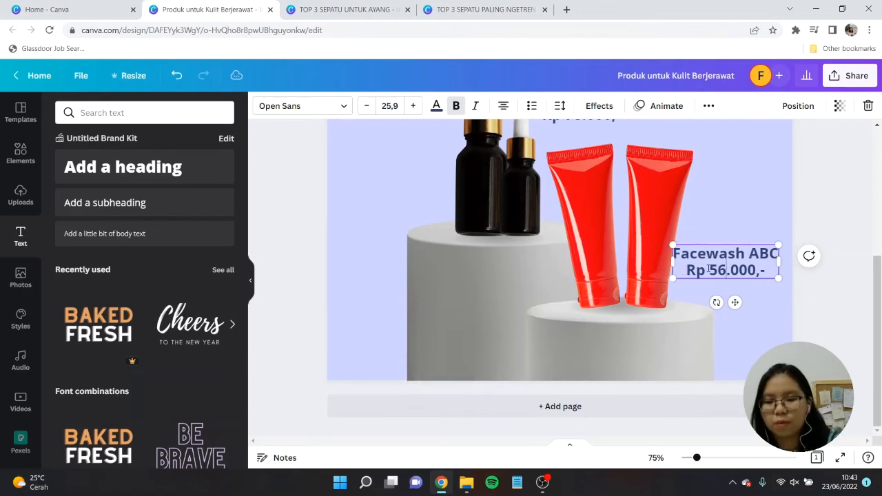
left_click(786, 203)
mouse_move(756, 271)
left_mouse_down()
mouse_move(746, 289)
mouse_move(761, 276)
left_mouse_up()
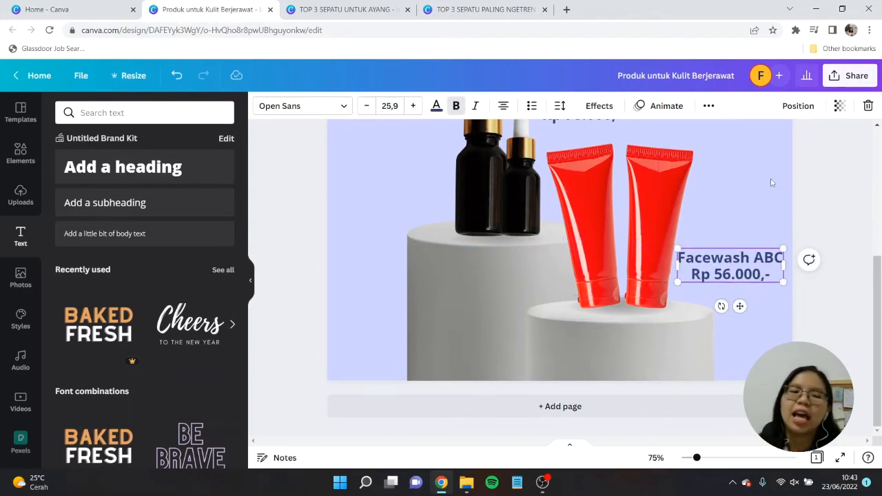
Step: Search the elements for "shape", add a circle to the page and flatten it into a wide ellipse
left_click(20, 153)
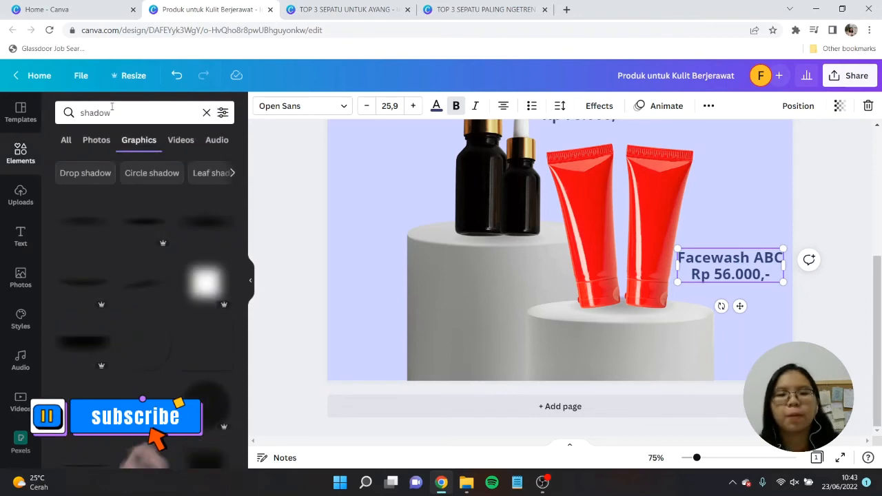
type("shape")
key("Return")
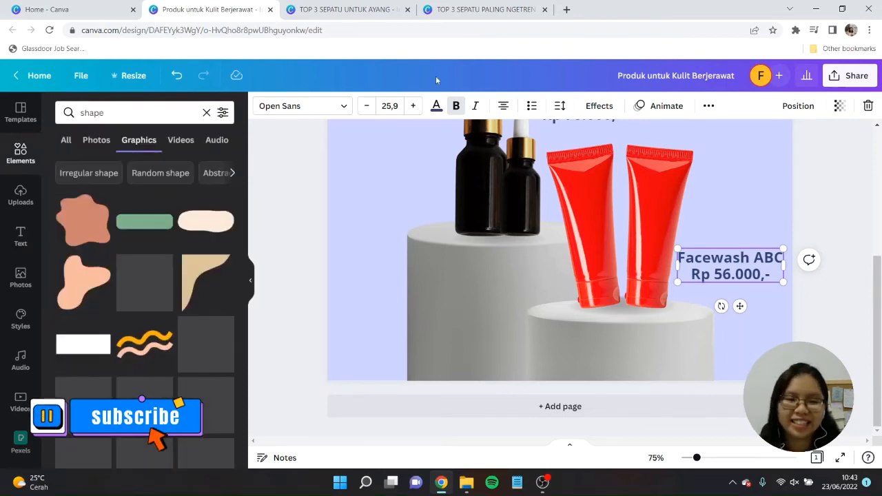
left_click(65, 140)
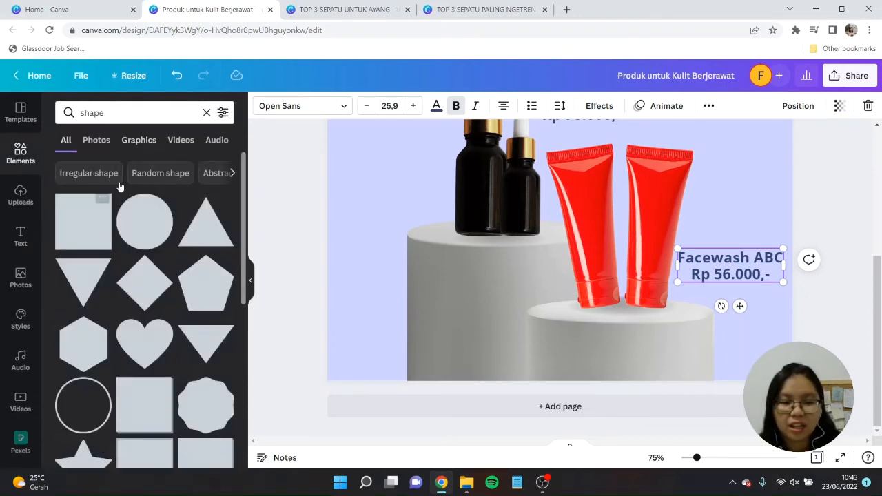
scroll(140, 192, "down", 2)
scroll(140, 191, "up", 3)
left_click(148, 217)
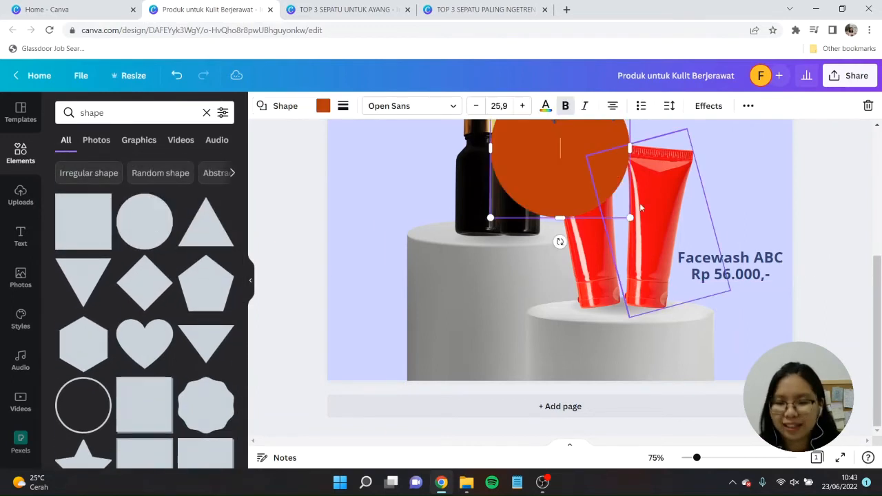
scroll(628, 184, "up", 1)
scroll(628, 185, "up", 1)
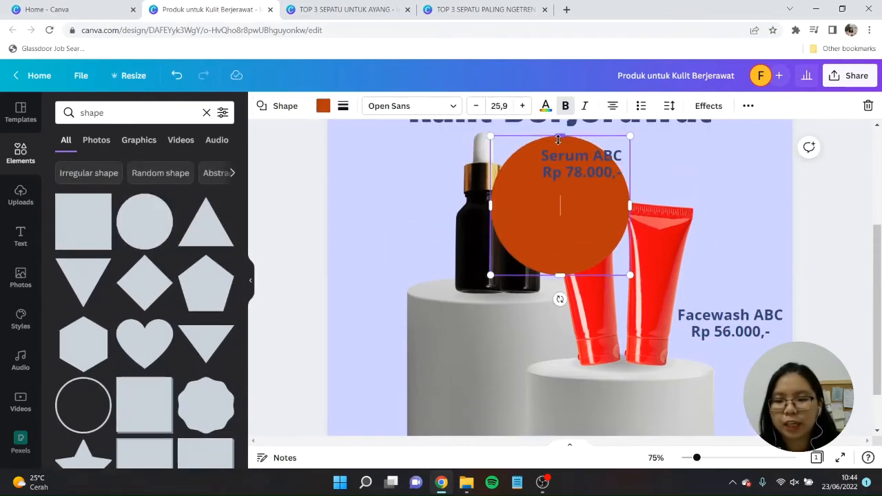
left_click_drag(557, 139, 553, 212)
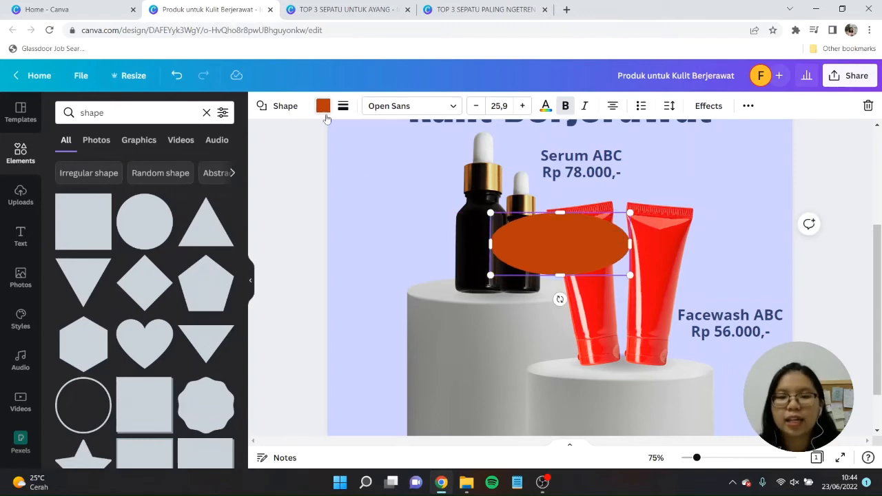
Step: Give the ellipse a solid border of weight 10 in the document's dark blue and fill it with white
left_click(323, 107)
left_click(343, 106)
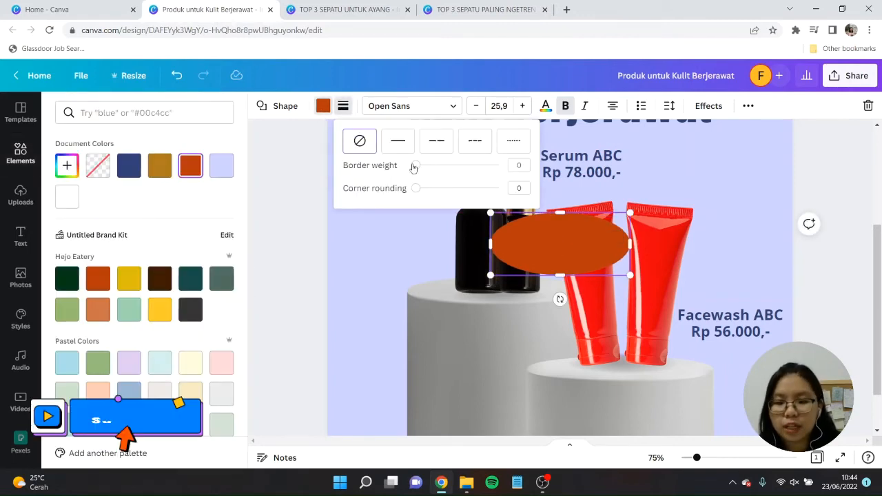
left_click_drag(415, 166, 423, 165)
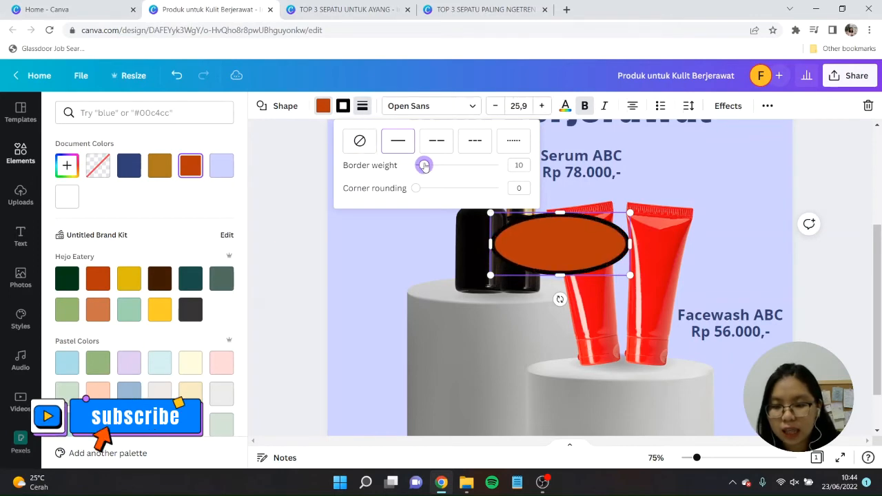
left_click(318, 110)
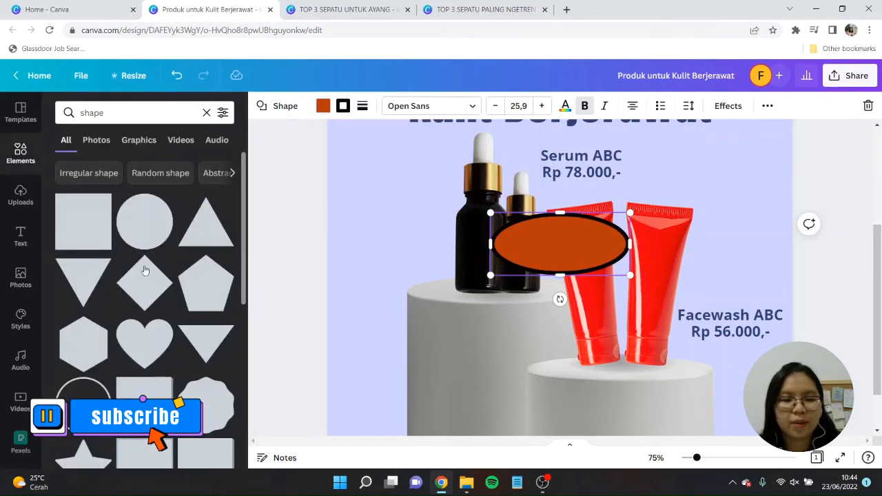
left_click(323, 111)
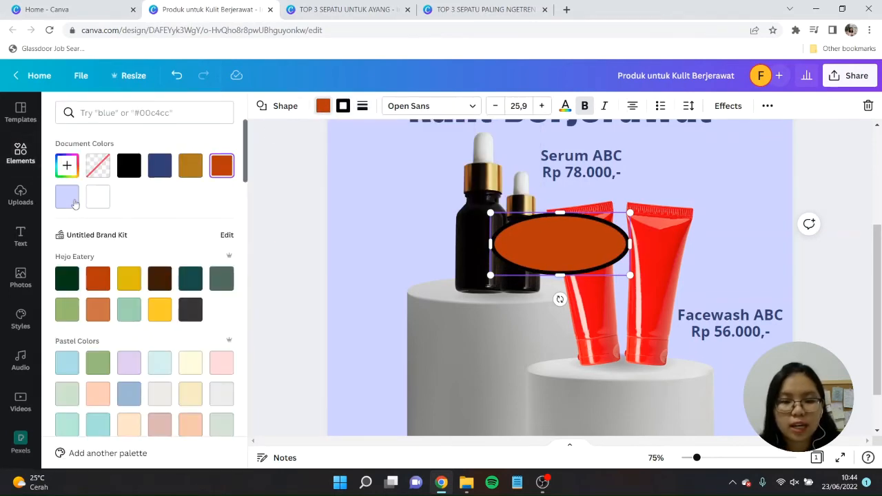
left_click(97, 200)
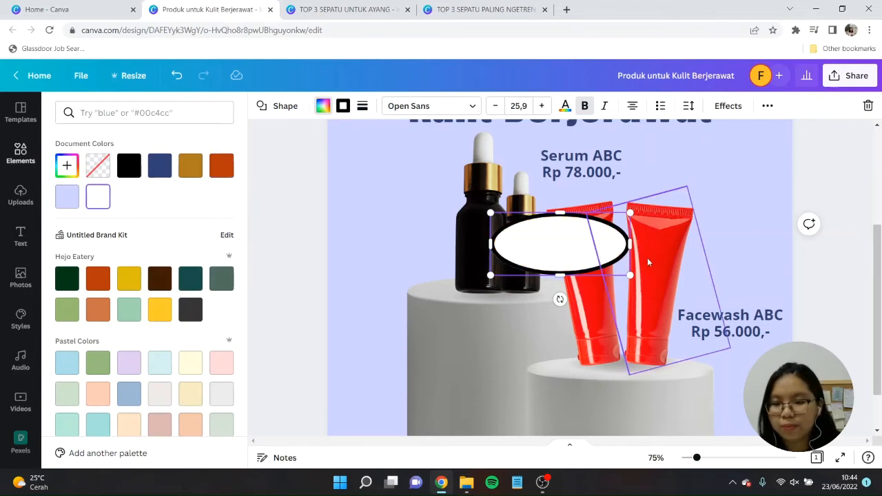
left_click(342, 107)
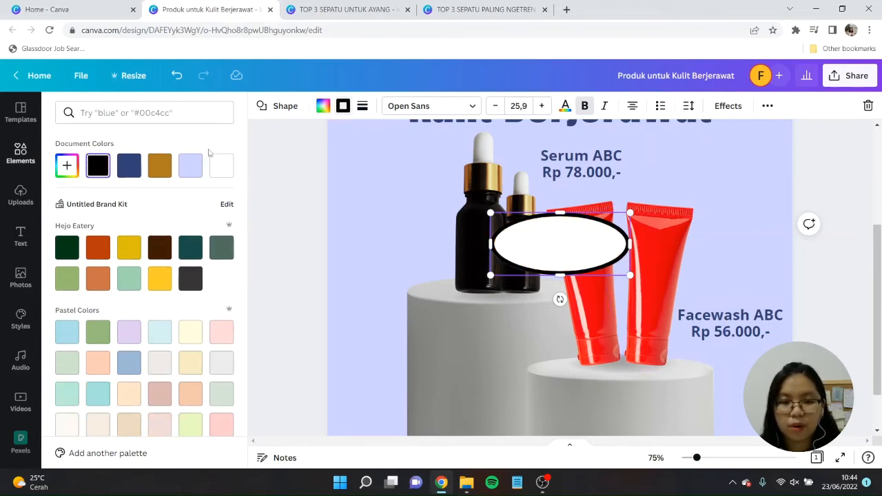
left_click(129, 166)
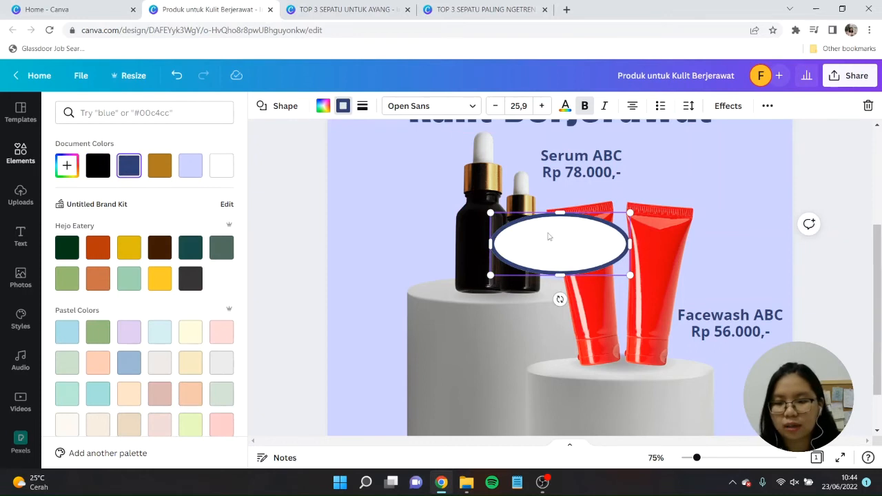
Step: Place the ellipse at the lower left of the dropper bottles and center the "Serum ABC" label on it
left_click_drag(549, 234, 411, 268)
left_click(507, 250)
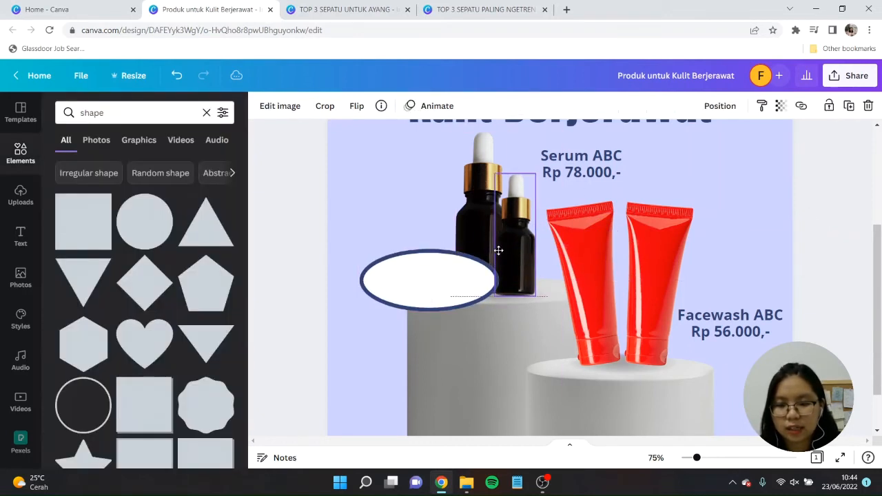
left_click(480, 299)
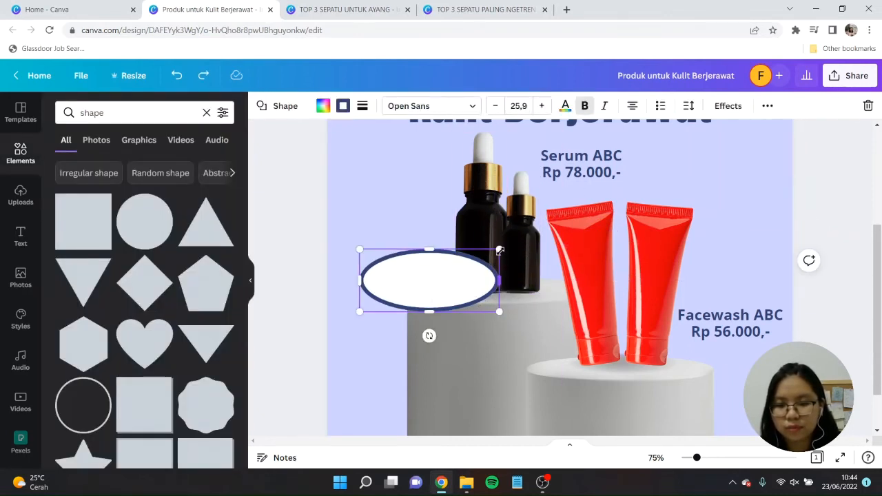
left_click(582, 157)
triple_click(591, 157)
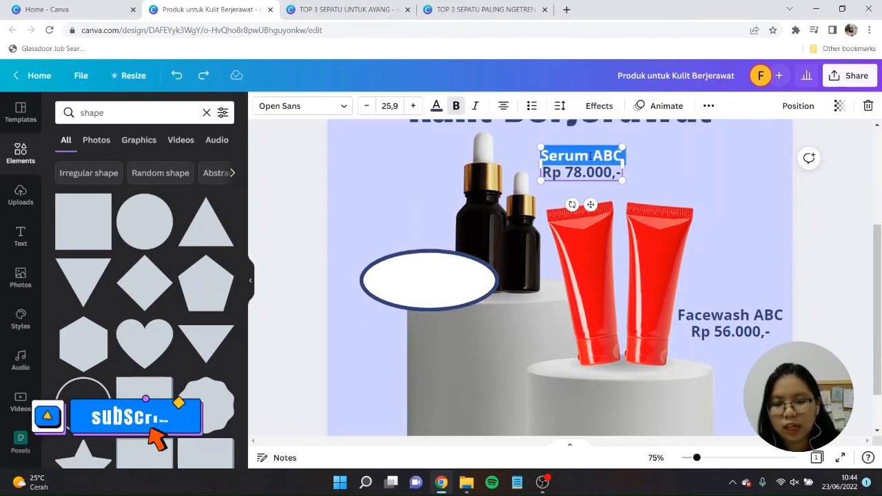
left_click_drag(591, 156, 444, 289)
left_click(645, 180)
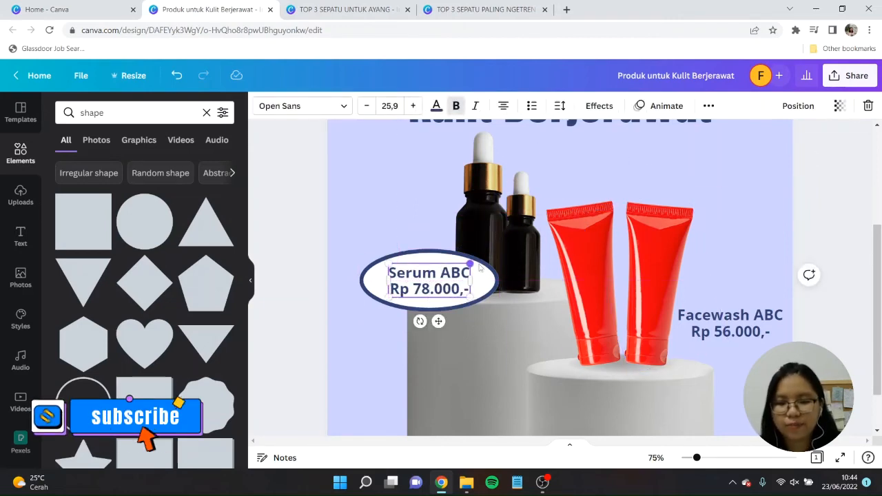
Step: Shrink the ellipse and serum label together and place a duplicate at the base of the red tubes
left_click(481, 270)
left_click_drag(499, 252, 695, 377)
key("ctrl+d")
Step: Cut the loose "Facewash ABC" price text and paste it over the serum text in the duplicated ellipse
left_click(724, 317)
left_click(759, 321)
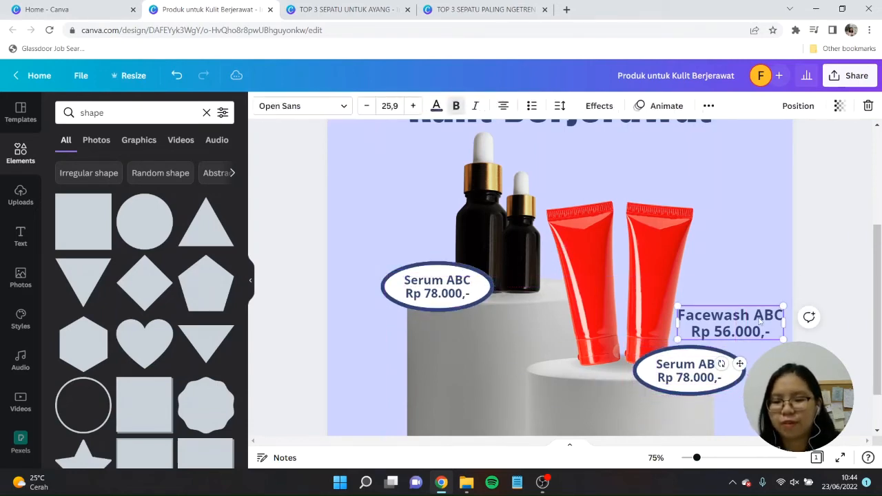
triple_click(756, 317)
key("ctrl+a")
key("ctrl+x")
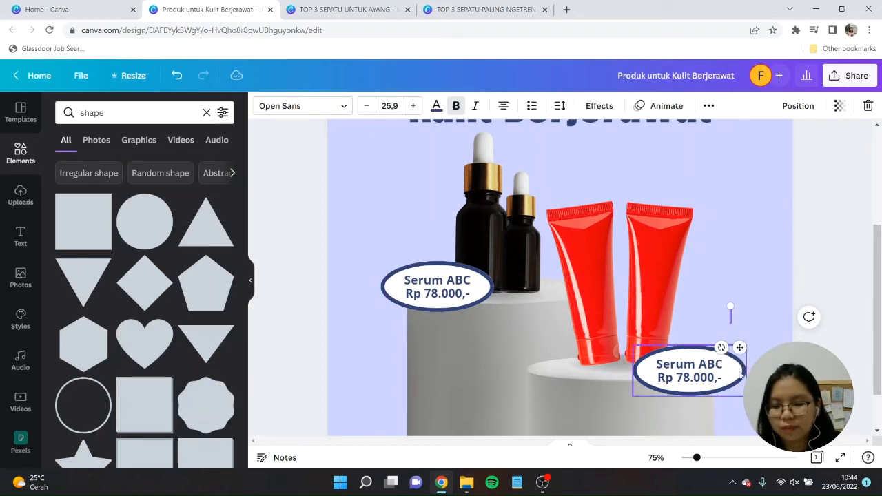
key("ctrl+a")
key("ctrl+v")
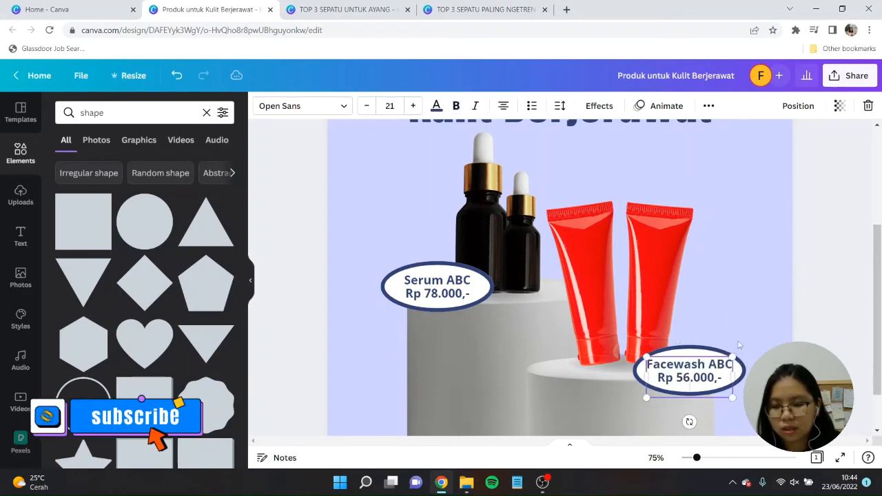
Step: Shrink the facewash text so it fits centered within its ellipse
left_click(748, 344)
left_click(719, 368)
left_click_drag(738, 352, 725, 355)
left_click(760, 295)
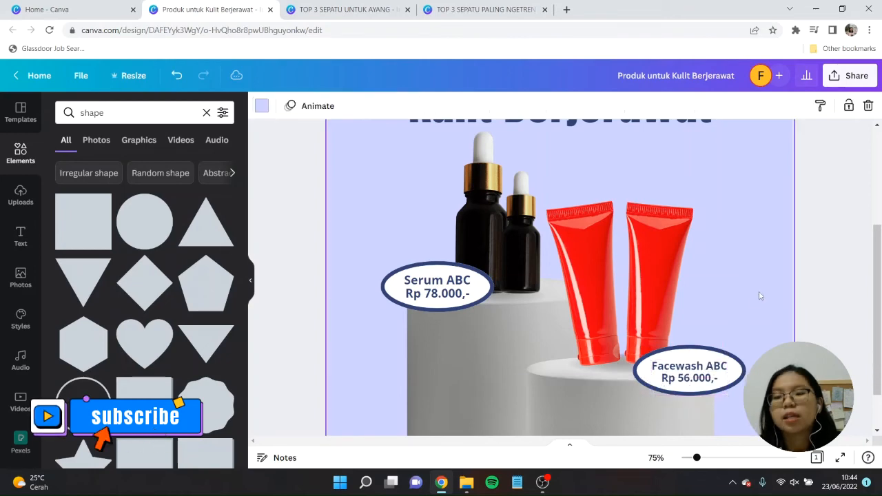
left_click(143, 226)
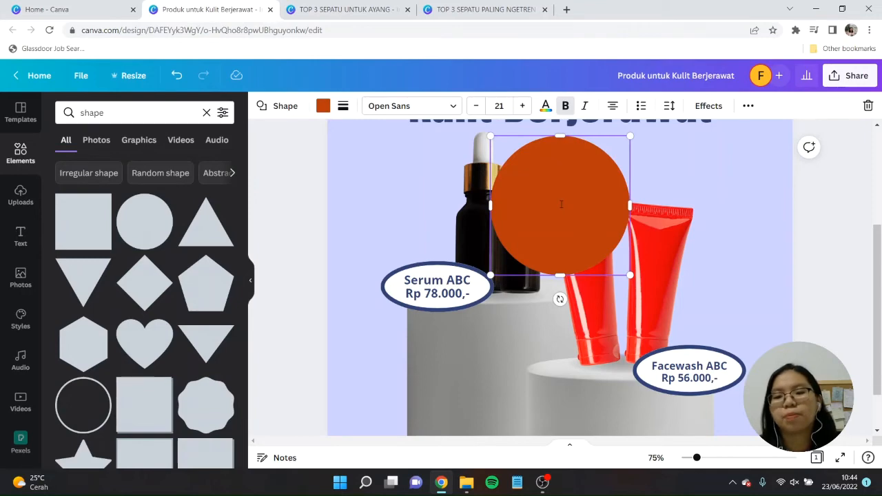
left_click_drag(629, 136, 618, 148)
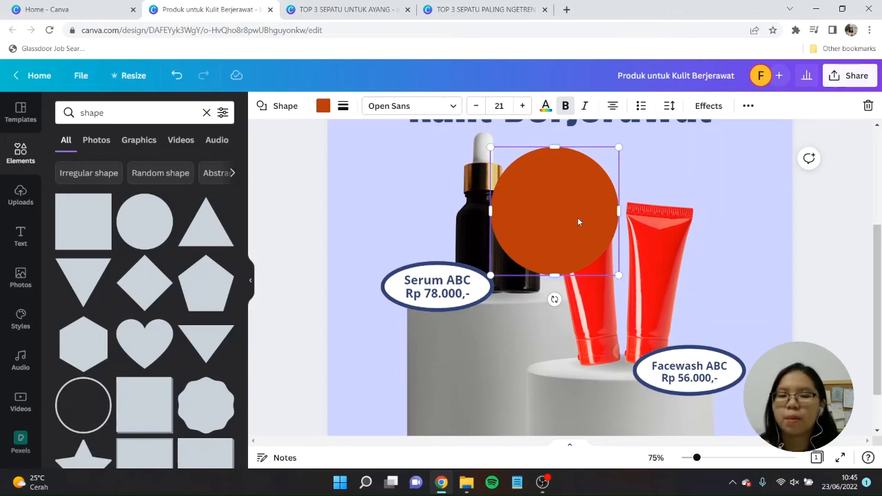
left_click(773, 221)
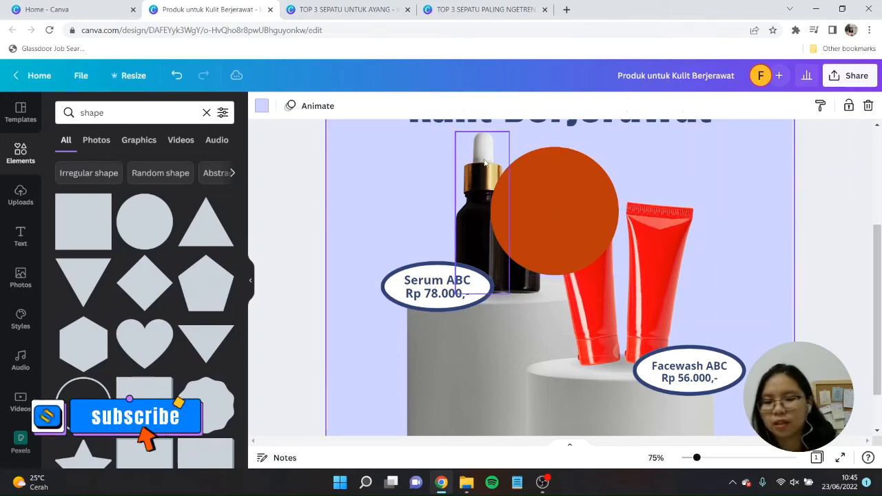
left_click(555, 183)
key("Delete")
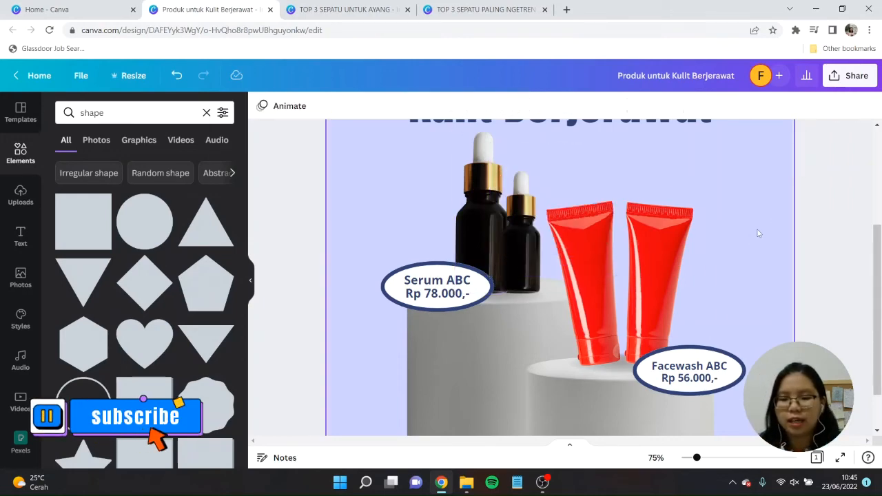
Step: Enlarge the "Produk untuk Kulit Berjerawat" heading to font size 93 and center it horizontally, slightly lower on the page
scroll(758, 234, "down", 1)
left_click(594, 210)
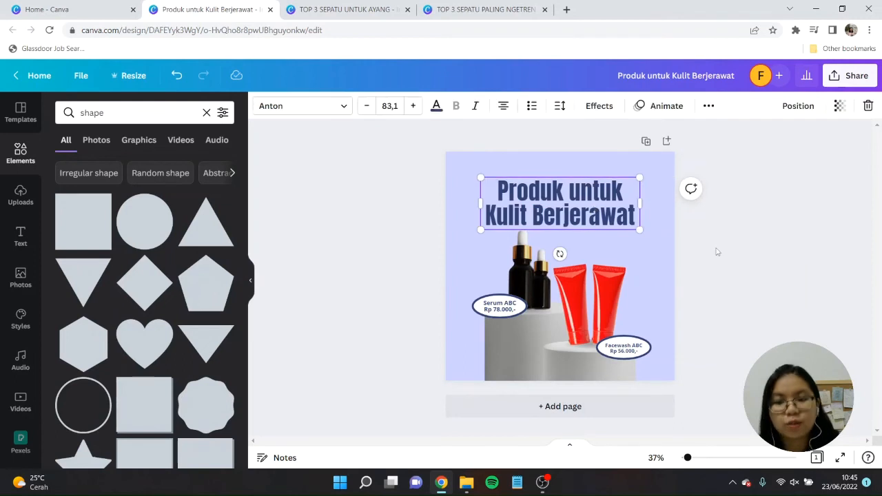
left_click(730, 271)
mouse_move(607, 207)
left_mouse_down()
mouse_move(606, 221)
mouse_move(602, 206)
left_mouse_up()
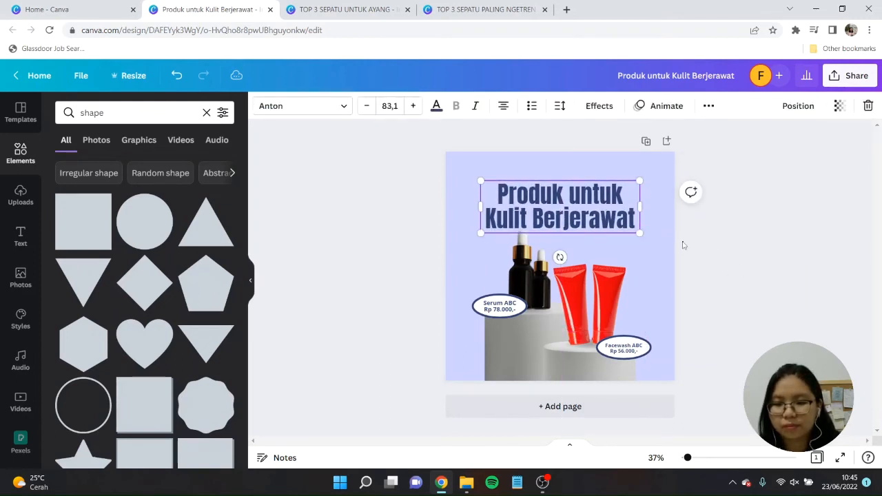
left_click(680, 244)
left_click(610, 220)
left_click_drag(640, 234, 659, 238)
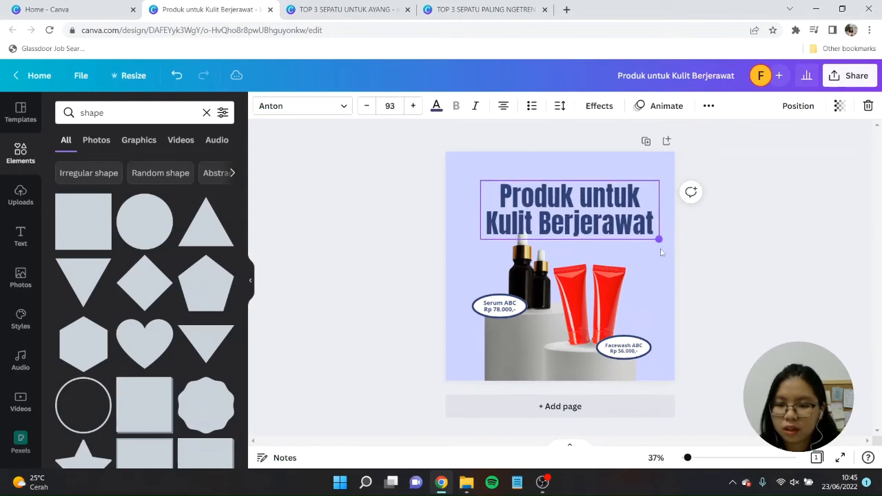
left_click_drag(604, 211, 598, 222)
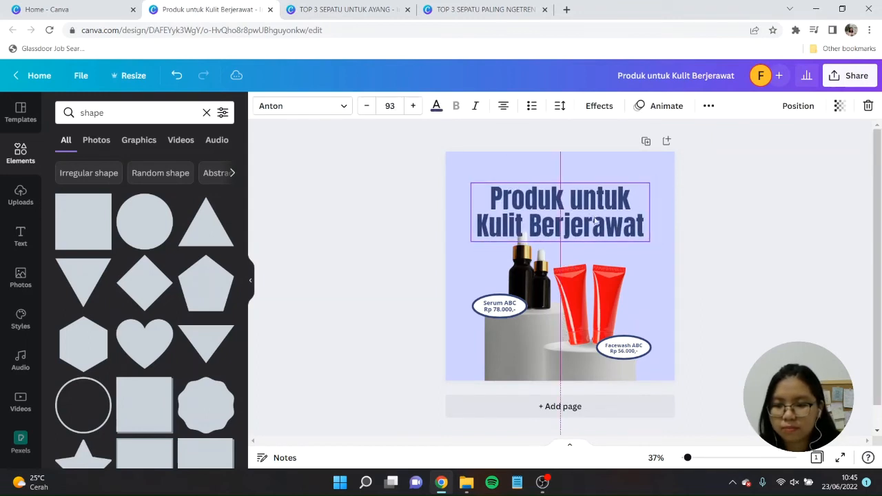
Step: Send the heading backward behind the dropper bottles and move it slightly down
left_click(799, 107)
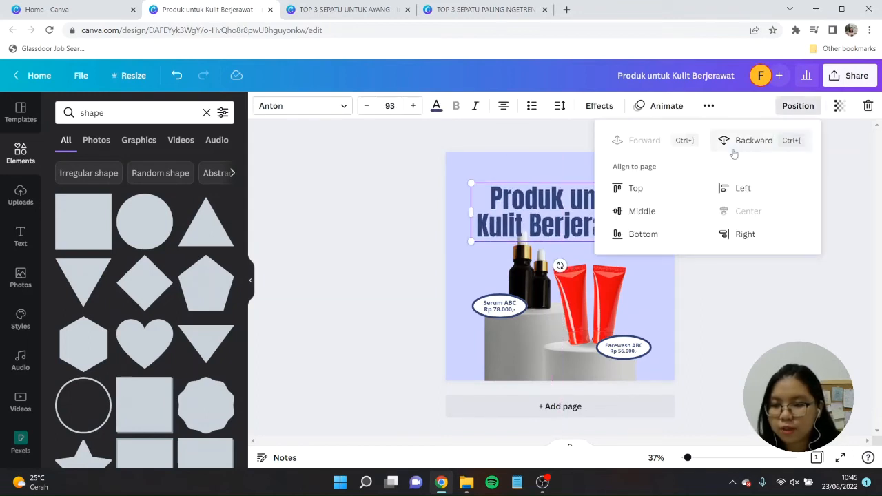
left_click(774, 315)
mouse_move(618, 201)
left_mouse_down()
mouse_move(618, 208)
mouse_move(618, 201)
left_mouse_up()
left_click(751, 300)
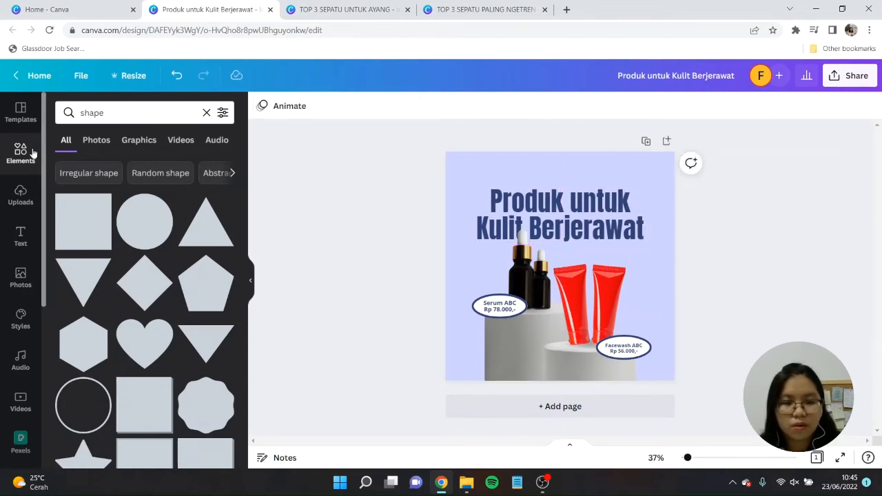
Step: Search the graphics for "logo" and add the geometric W-shaped logo with a chevron to the page
left_click(131, 112)
type("logo")
key("Return")
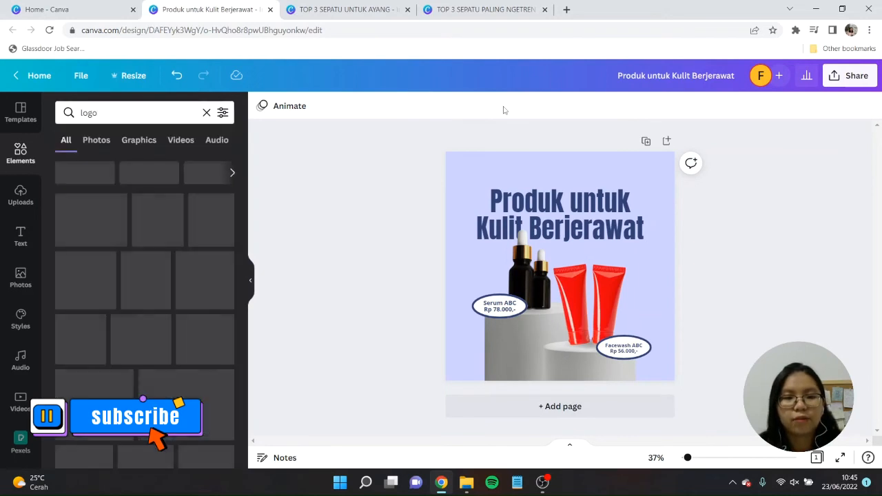
left_click(140, 142)
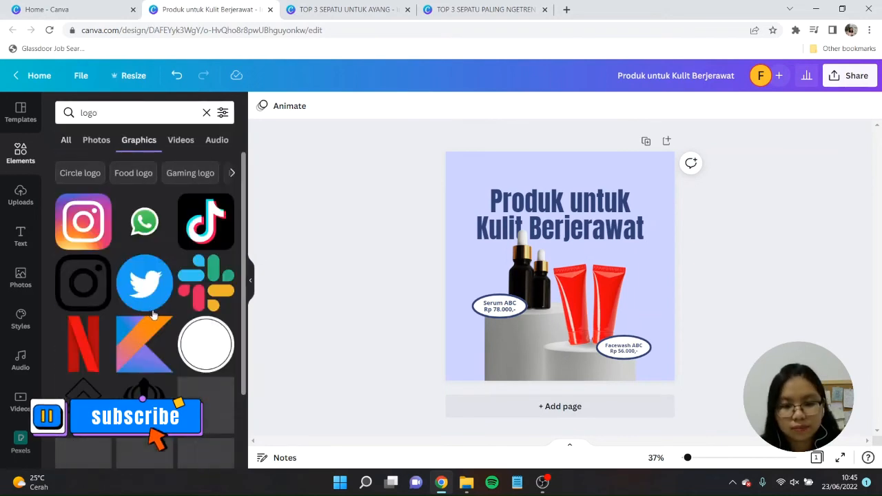
scroll(154, 315, "down", 5)
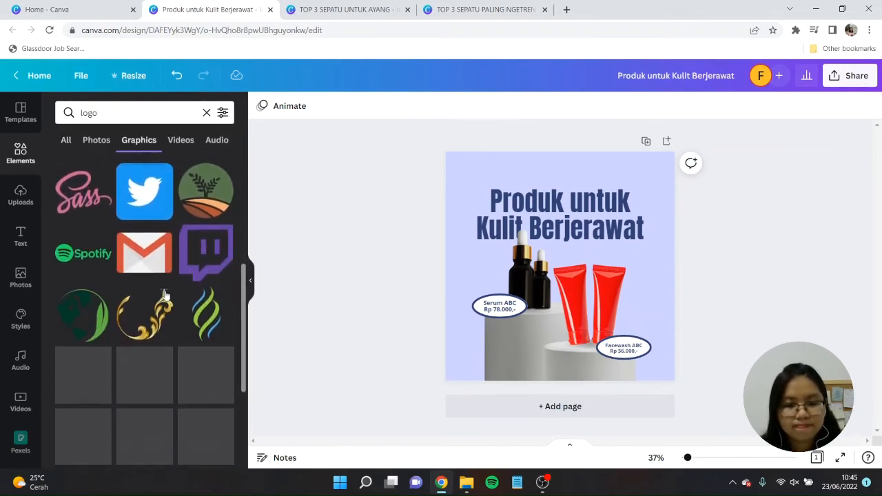
scroll(166, 296, "down", 5)
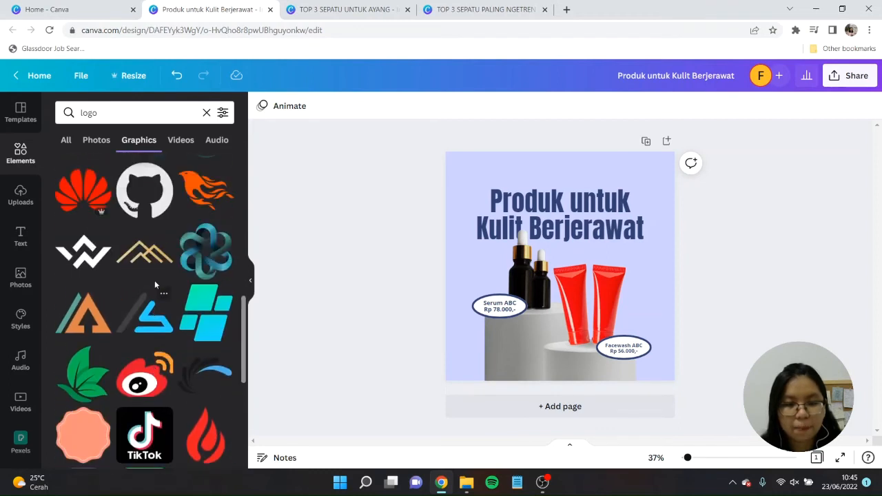
left_click(98, 260)
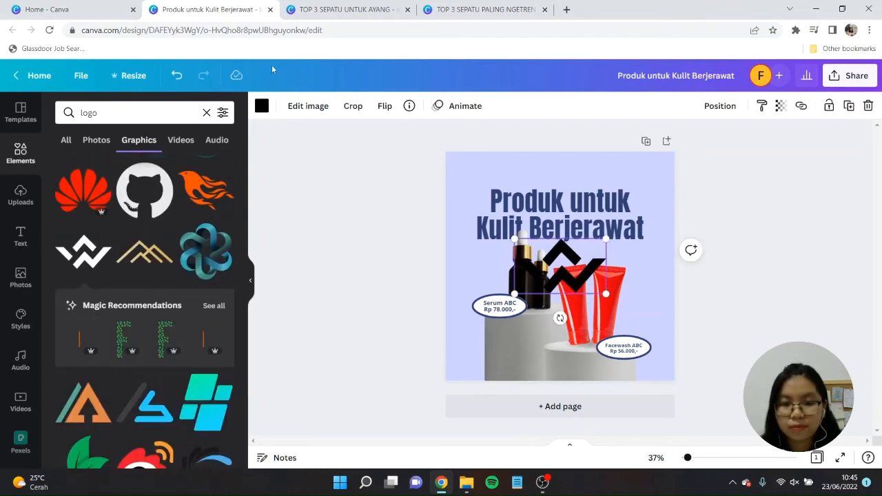
Step: Recolor the logo to the heading's dark blue, shrink it and center it above the heading
left_click(261, 107)
left_click(127, 171)
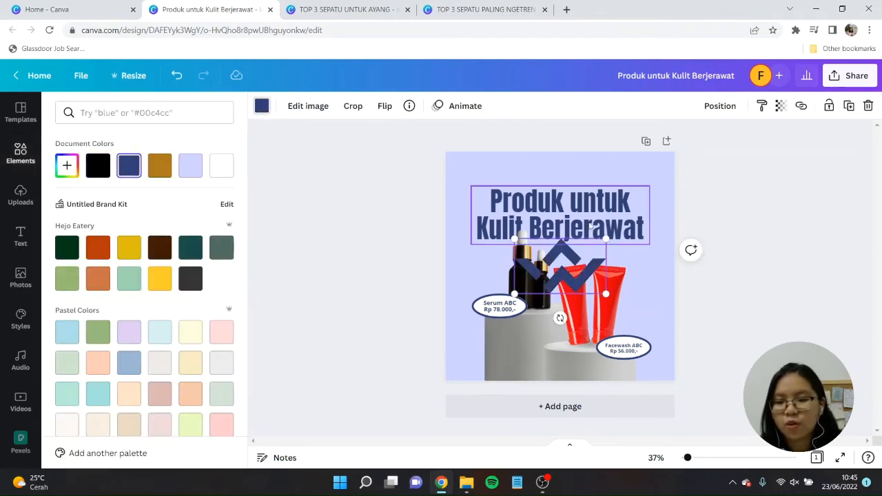
left_click_drag(604, 237, 562, 177)
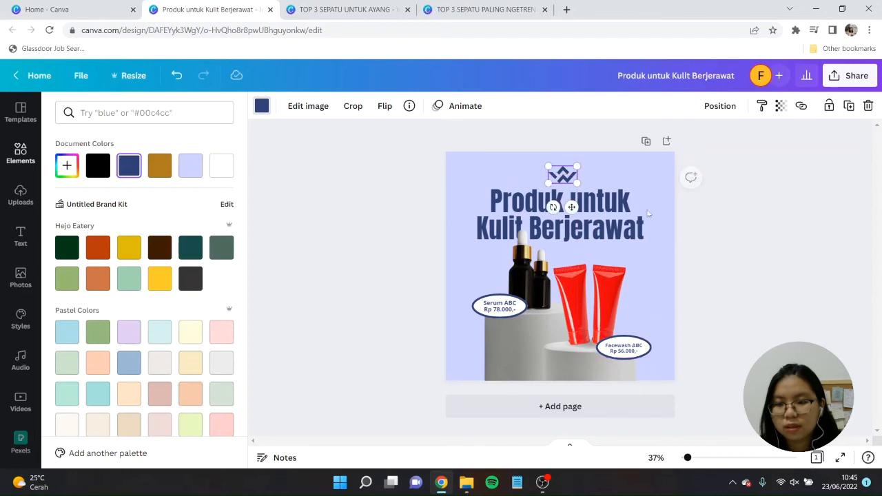
left_click(726, 273)
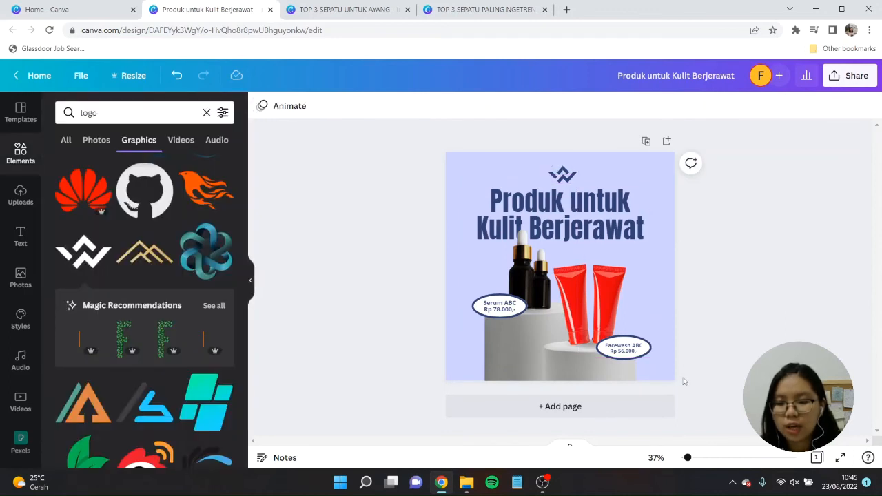
Step: Move the Facewash ABC price label slightly up beside the red tubes
left_click(638, 350)
left_click_drag(639, 350, 638, 340)
left_click(776, 323)
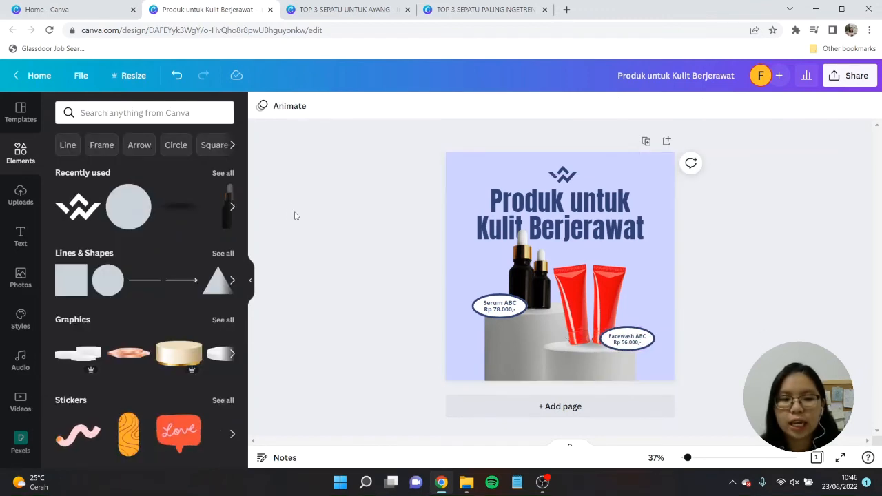
Step: Search the elements for "shape" and add the solid pennant shape with a pointed lower end
left_click(138, 112)
type("shape")
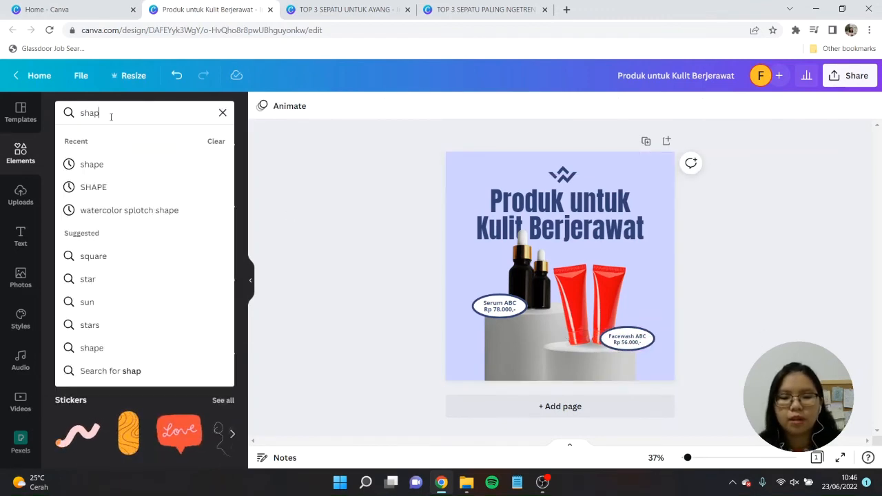
key("Return")
scroll(158, 200, "down", 3)
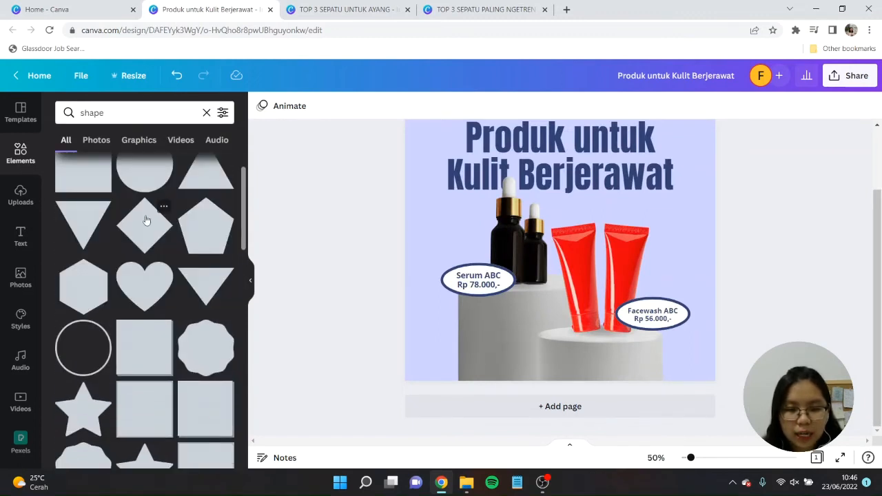
scroll(146, 225, "down", 3)
left_click(144, 327)
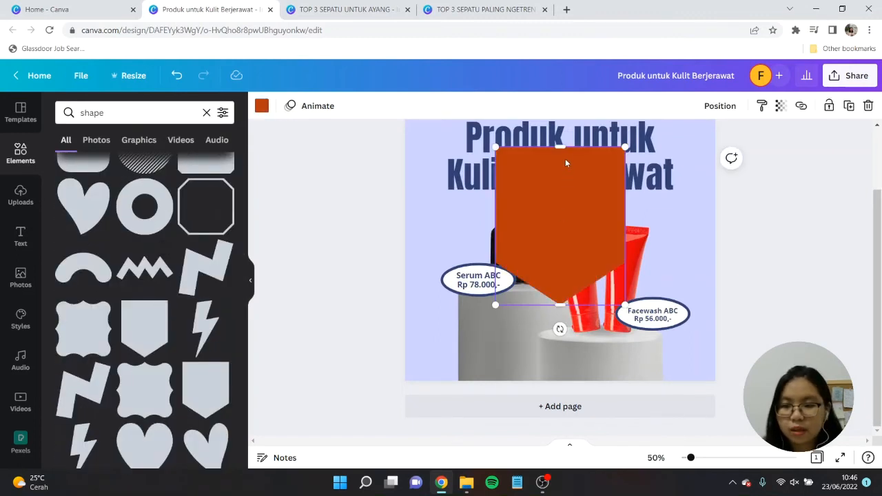
Step: Stretch the pennant, rotate it to point left, and shrink it into a slim banner across the lower part of the podiums
left_click_drag(569, 134, 570, 115)
left_click_drag(581, 192, 584, 249)
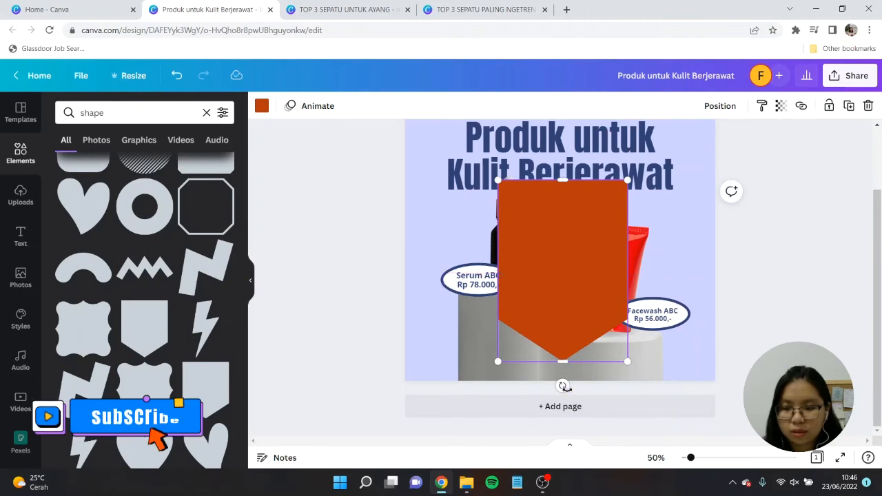
left_click_drag(564, 385, 377, 273)
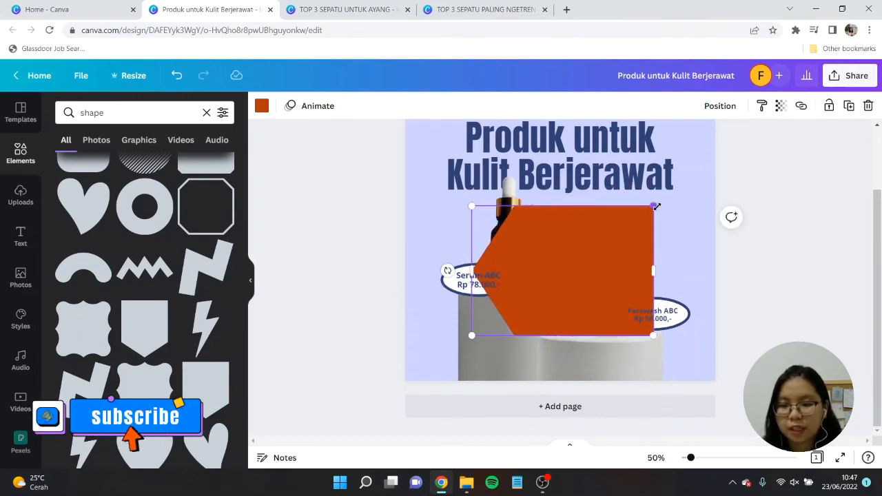
left_click_drag(653, 206, 582, 334)
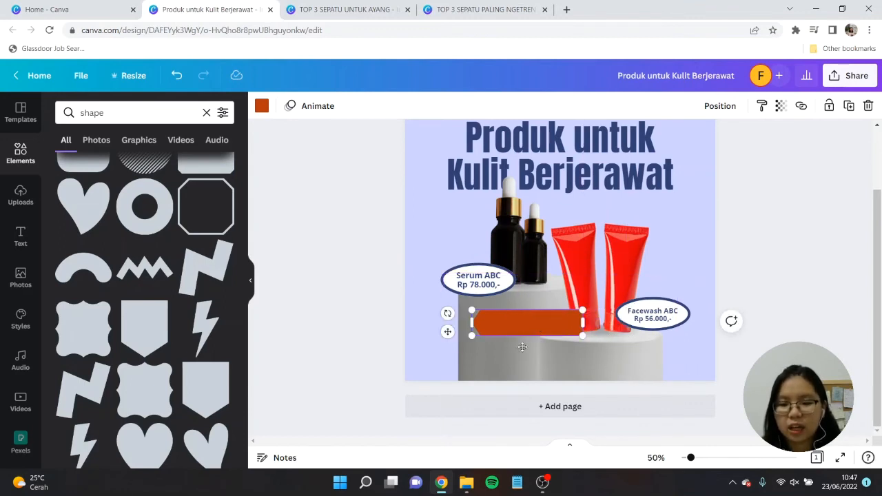
left_click_drag(534, 318, 513, 340)
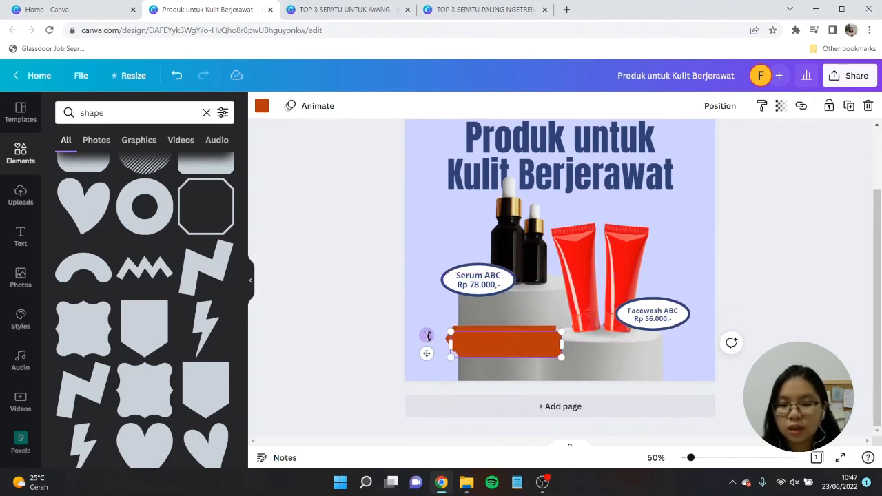
Step: Rotate the duplicated banner to point right and align it with the original to form one double-pointed ribbon
left_click_drag(428, 336, 606, 345)
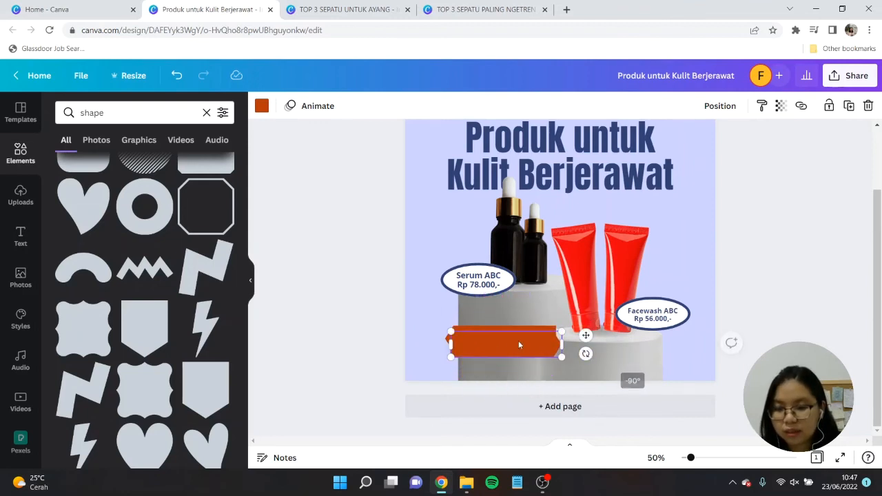
left_click_drag(569, 339, 593, 342)
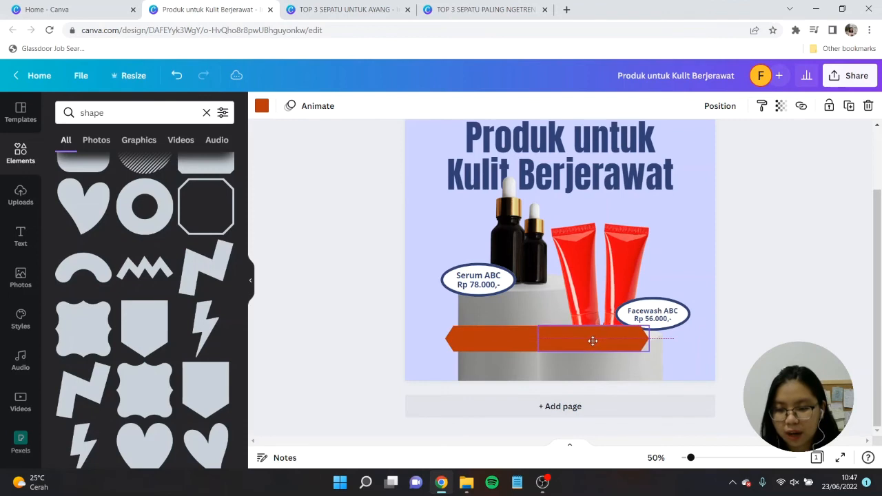
Step: Recolor both ribbon pieces dark blue and move them together to the lower edge of the page below the red tubes
left_click(451, 337, "shift")
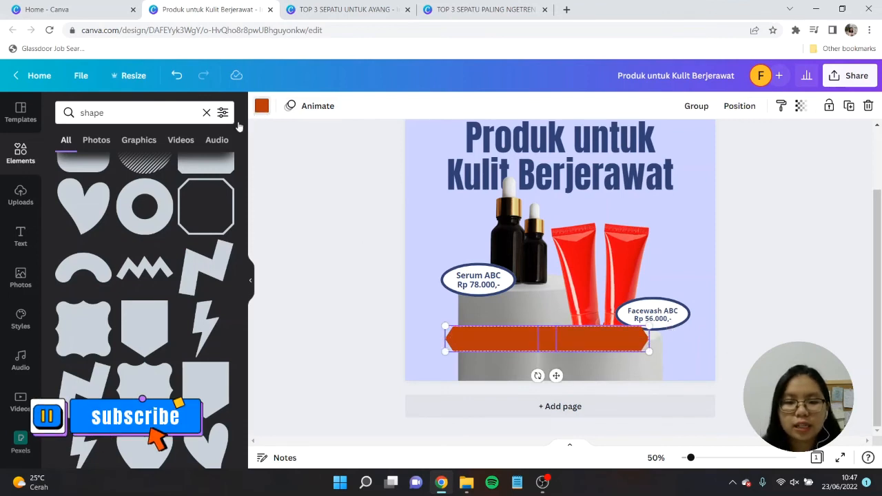
left_click(261, 105)
left_click(98, 165)
left_click_drag(579, 337, 602, 355)
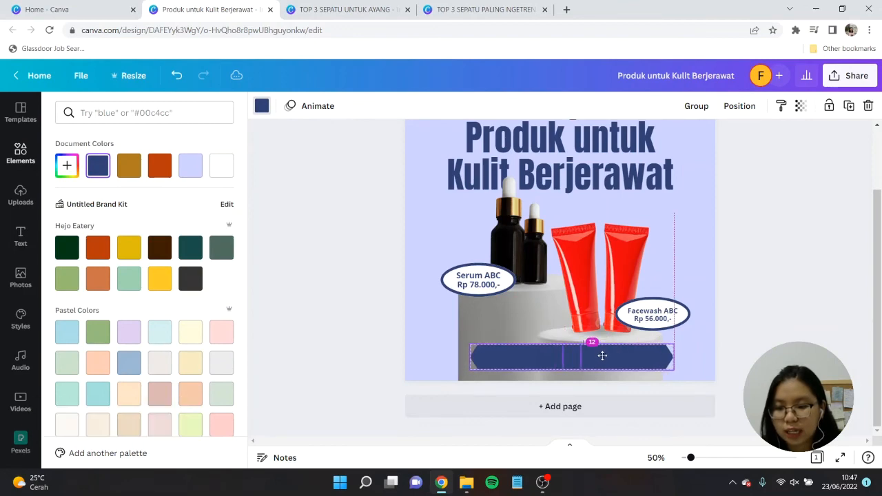
left_click(778, 282)
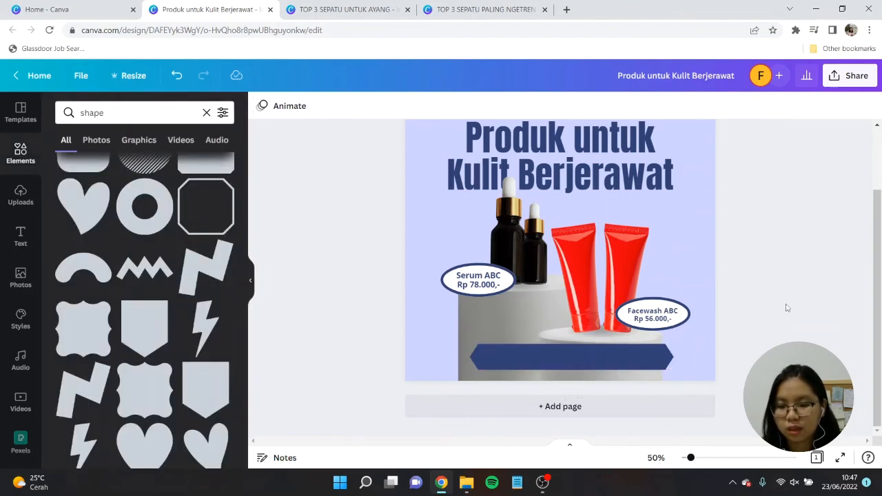
Step: Search the graphics for "instagram", add the black outline Instagram icon, and shrink it onto the ribbon's left end
left_click(137, 113)
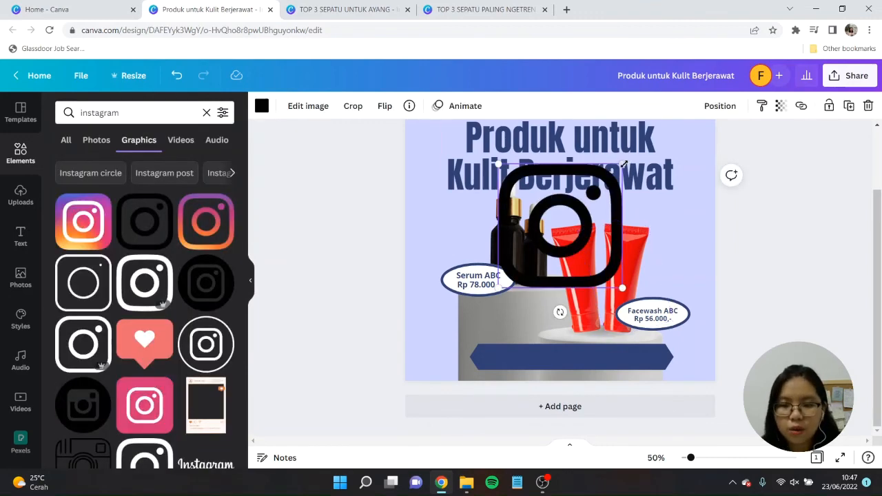
left_click_drag(624, 164, 501, 357)
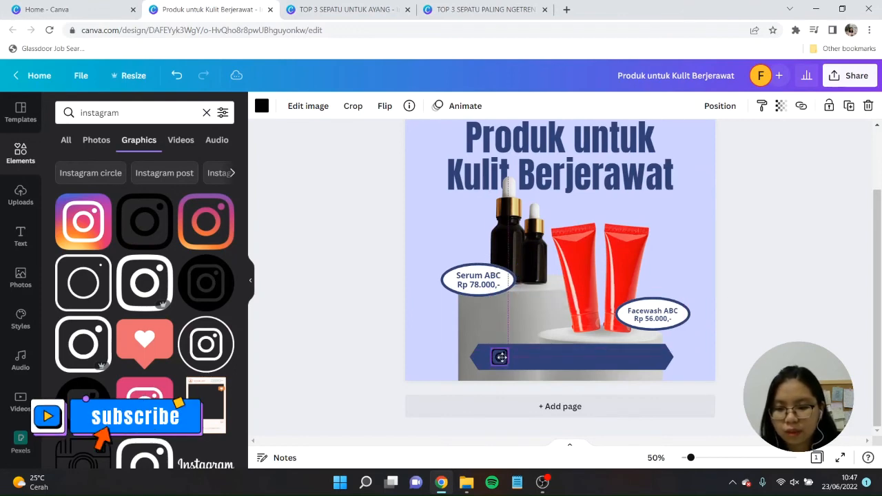